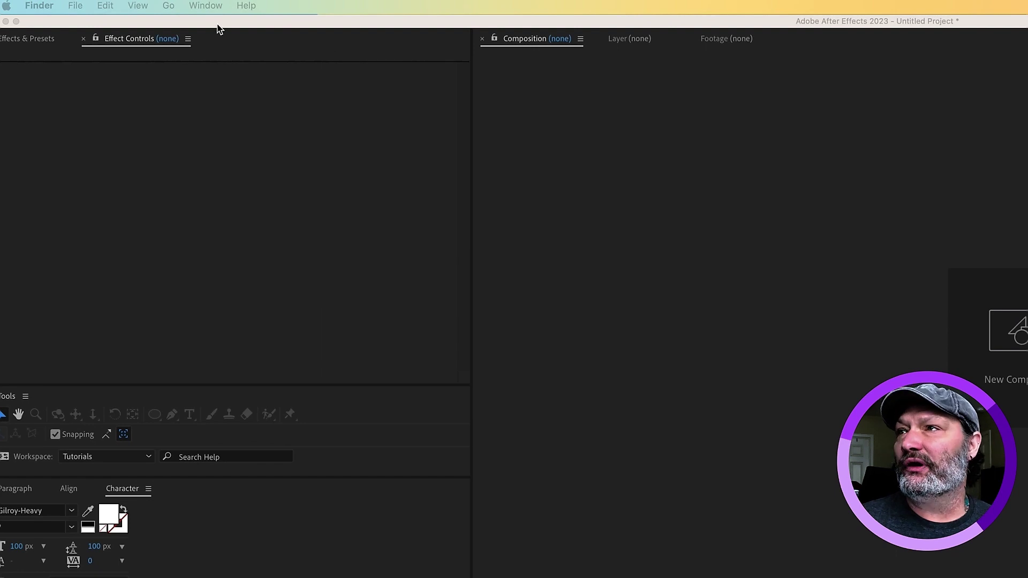
# Step: Bring After Effects forward and launch the Void.jsx script panel from the Window menu
pyautogui.click(219, 30)
pyautogui.click(413, 7)
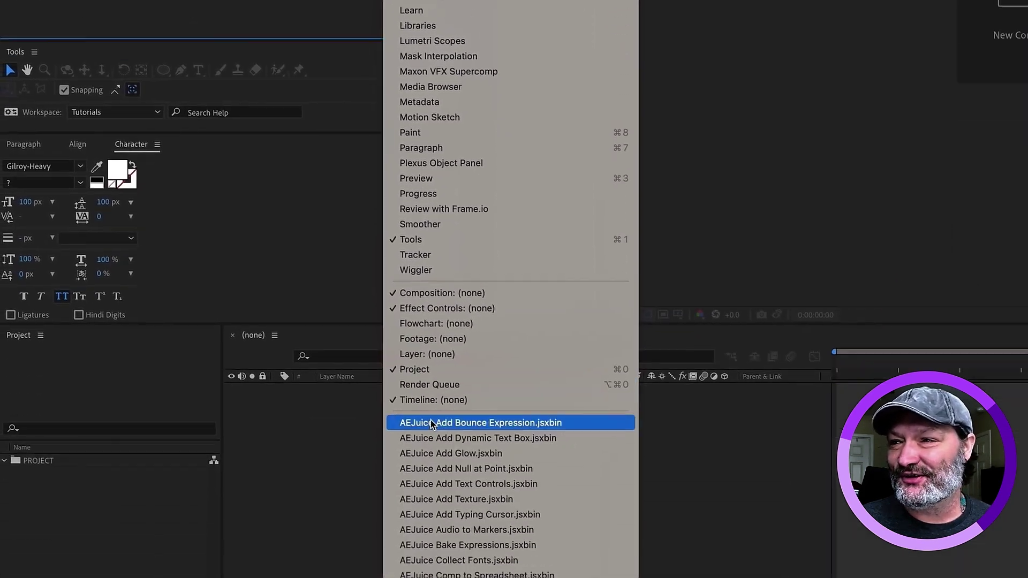
pyautogui.moveTo(509, 571)
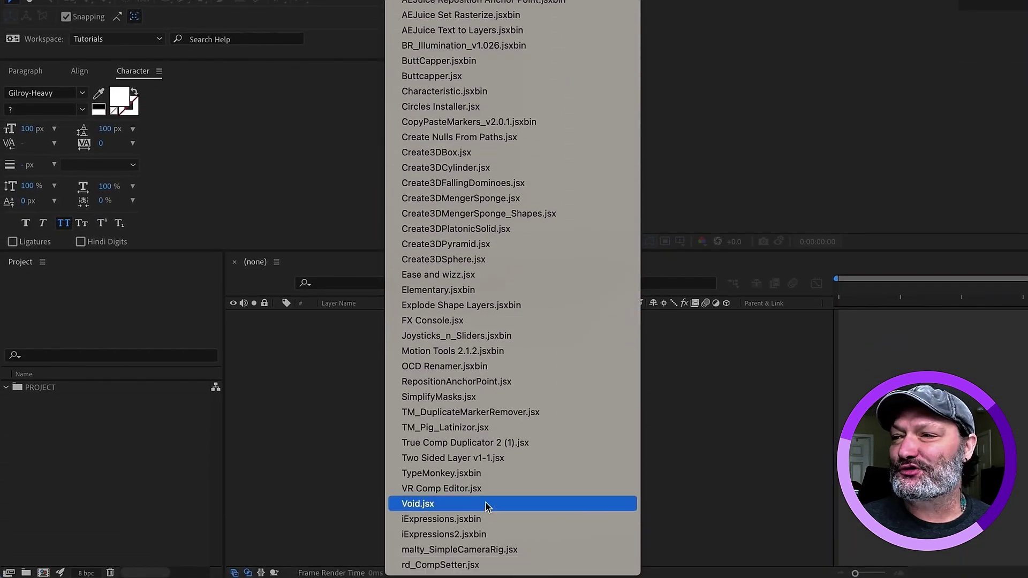
pyautogui.click(486, 503)
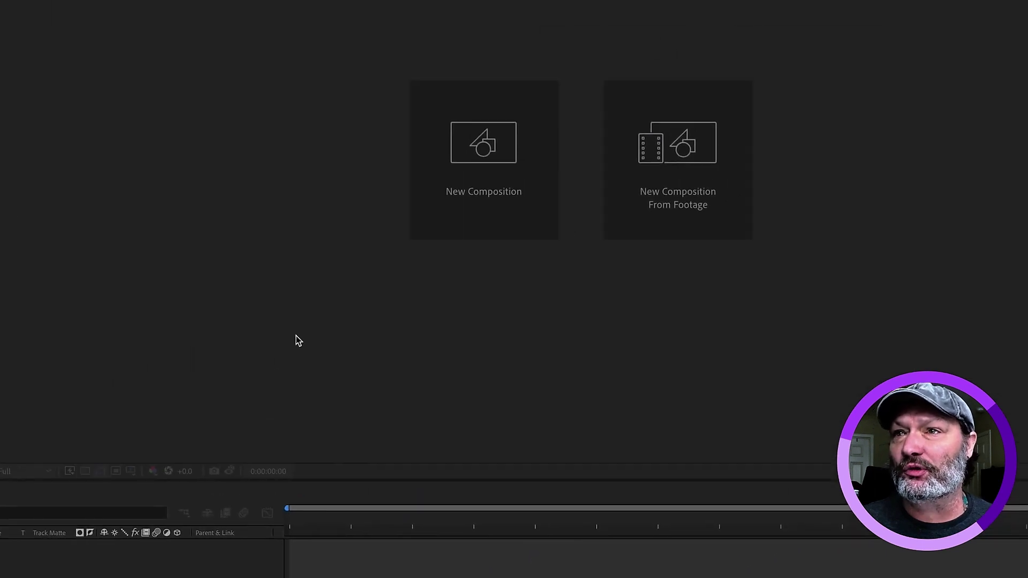
# Step: Create a new composition with width 1080 and height 1920
pyautogui.click(491, 175)
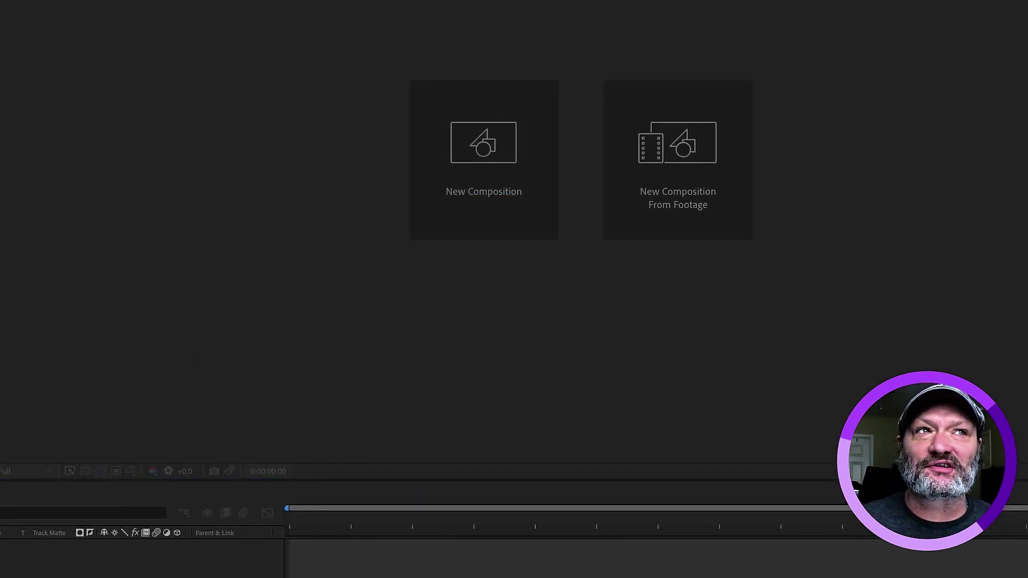
pyautogui.moveTo(348, 60); pyautogui.dragTo(216, 46)
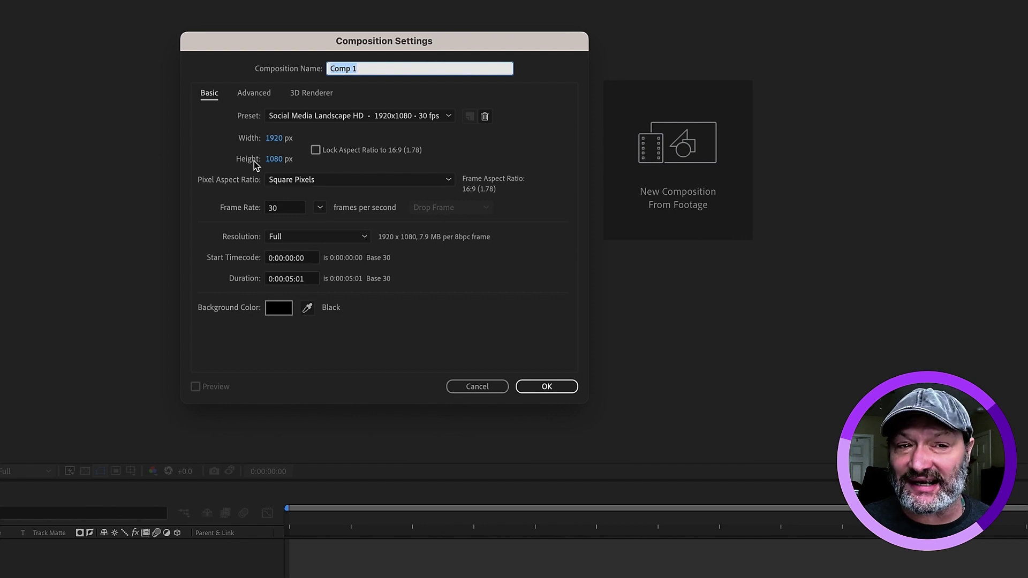
pyautogui.click(275, 139)
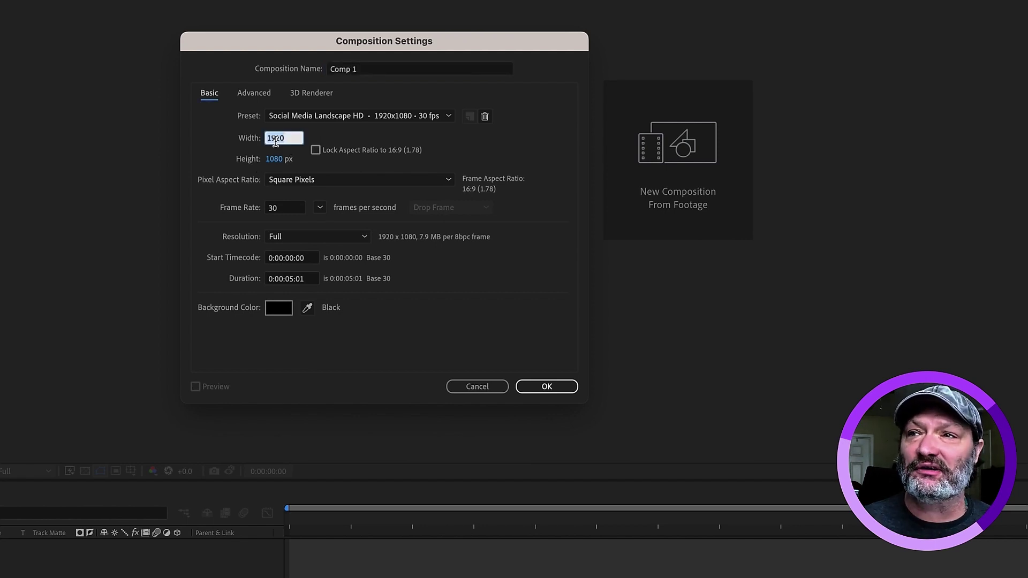
pyautogui.write('1080')
pyautogui.click(277, 157)
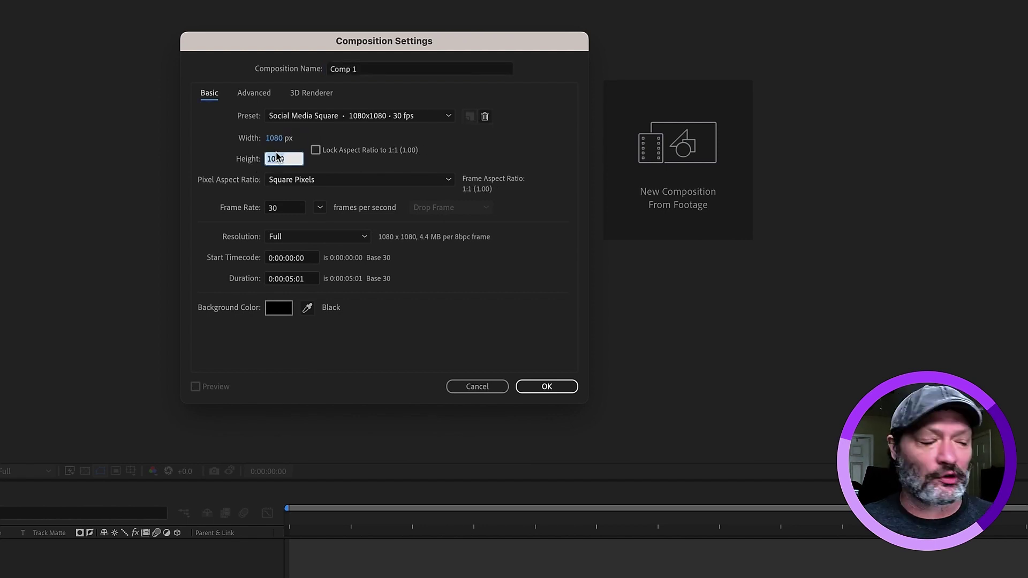
pyautogui.write('1920')
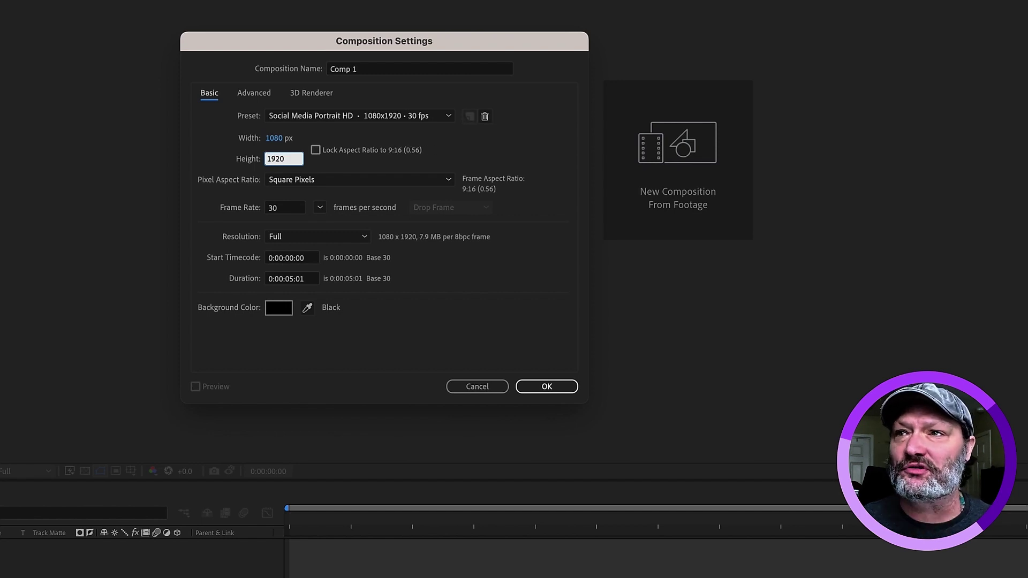
pyautogui.click(547, 388)
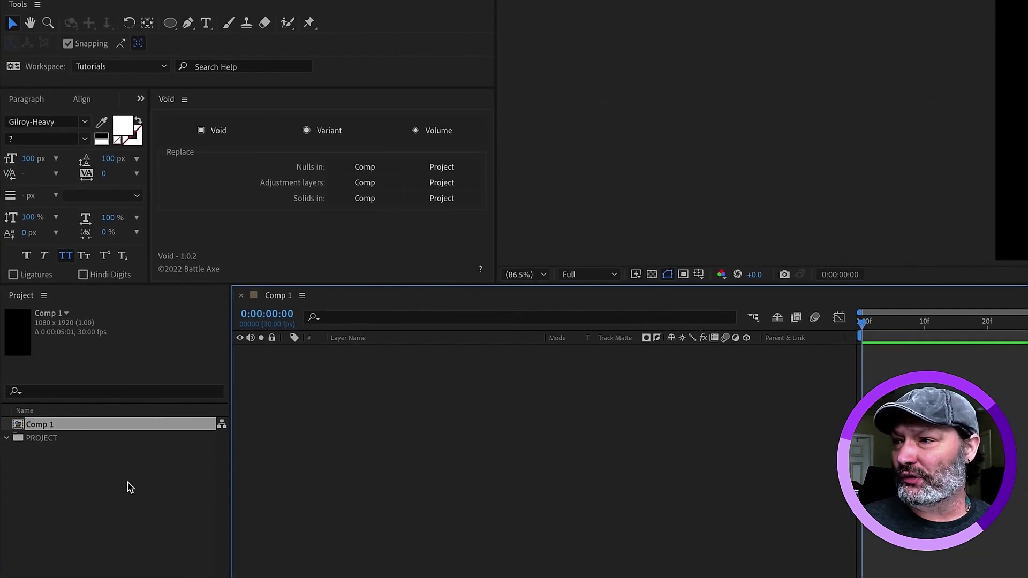
pyautogui.click(59, 485)
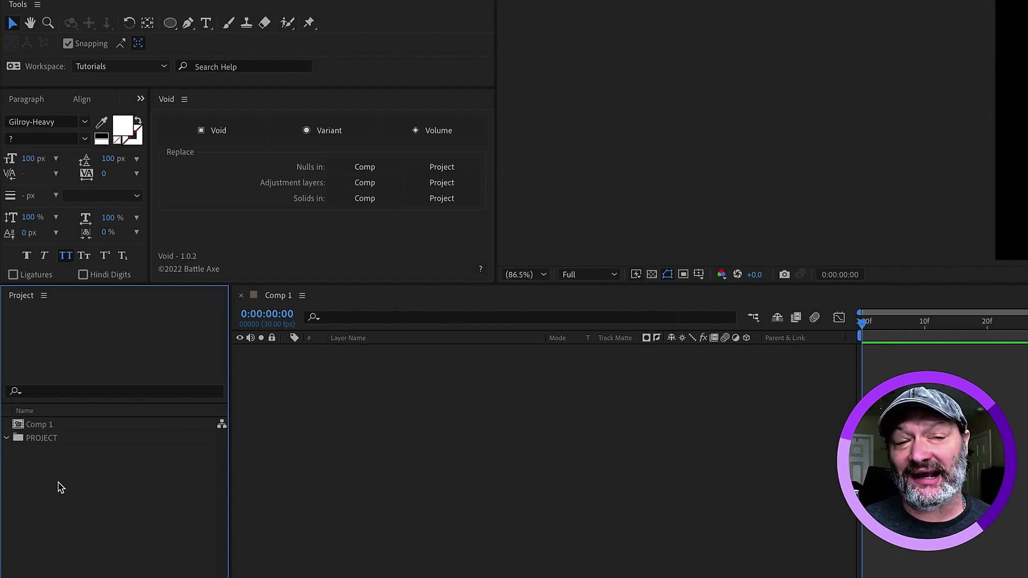
pyautogui.click(281, 495)
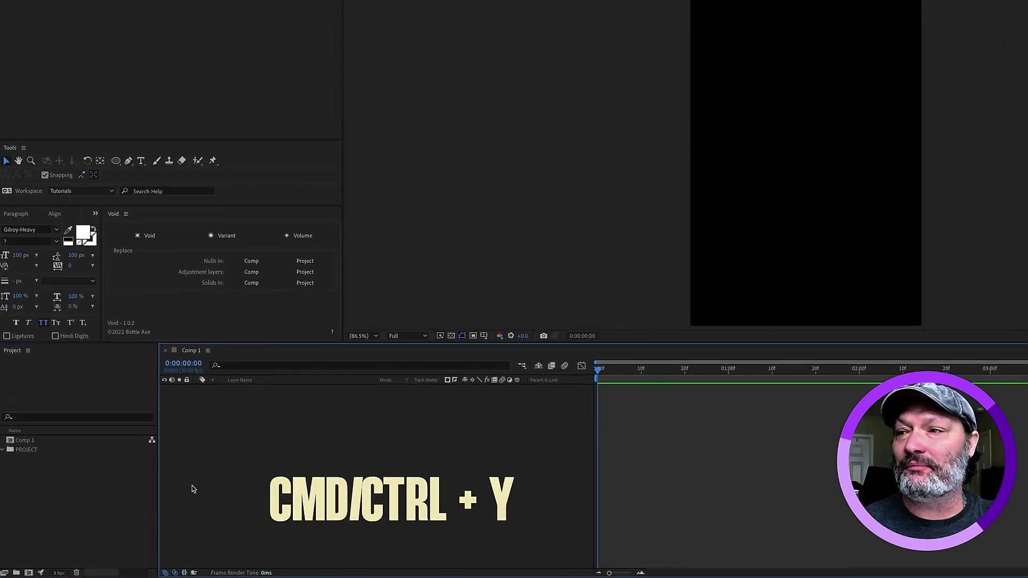
# Step: Add a solid with default Solid Settings via Ctrl+Y and expand the Solids folder to show it
pyautogui.hotkey('ctrl', 'y')
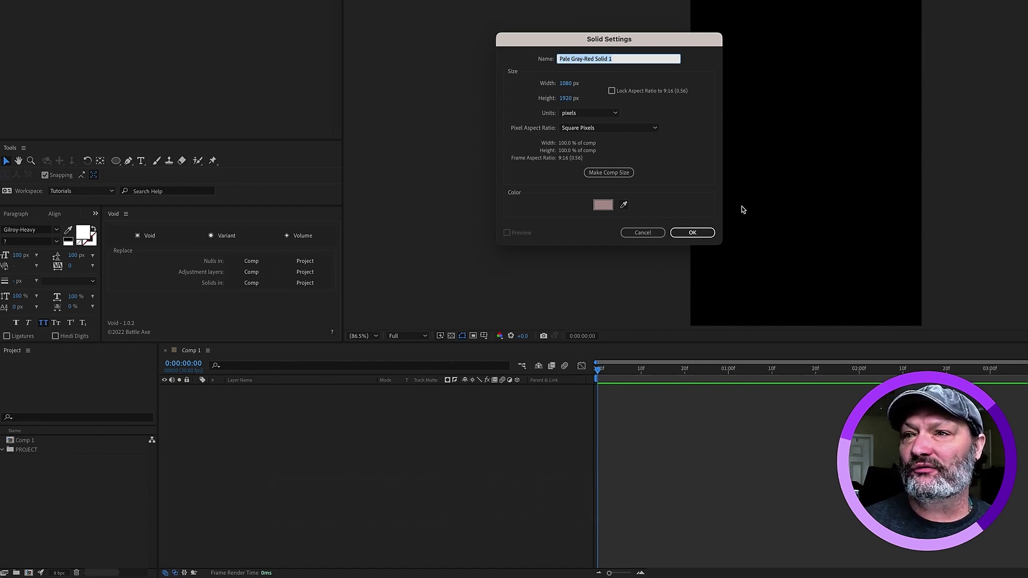
pyautogui.click(688, 234)
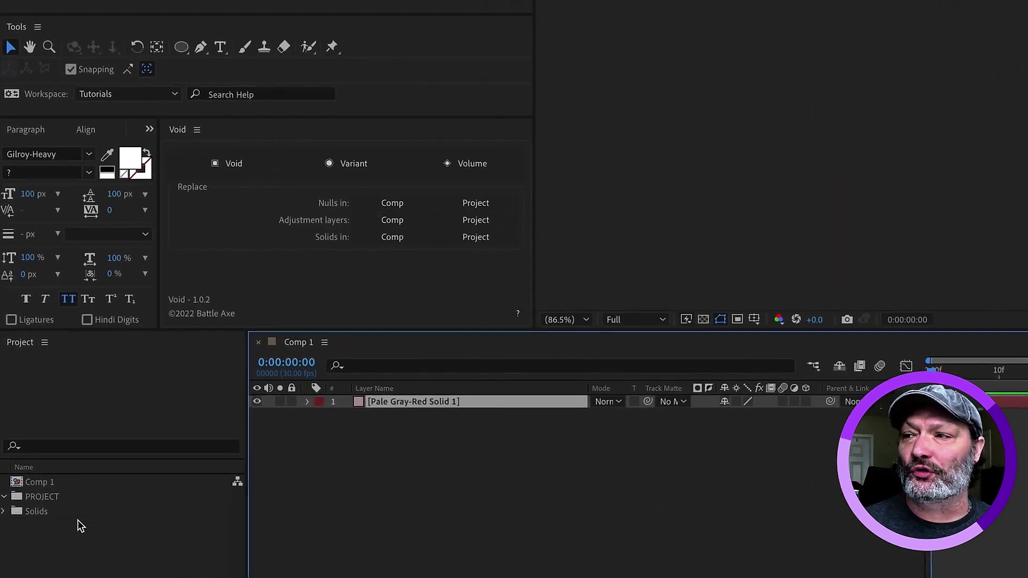
pyautogui.click(4, 518)
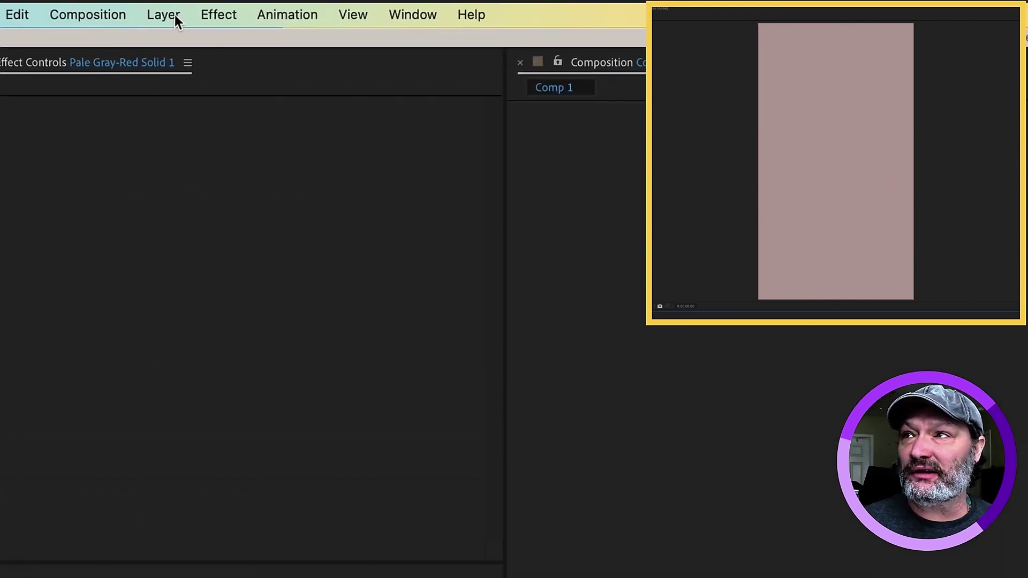
# Step: Look over the Layer > New menu, then dismiss it without choosing anything
pyautogui.click(177, 17)
pyautogui.moveTo(187, 43)
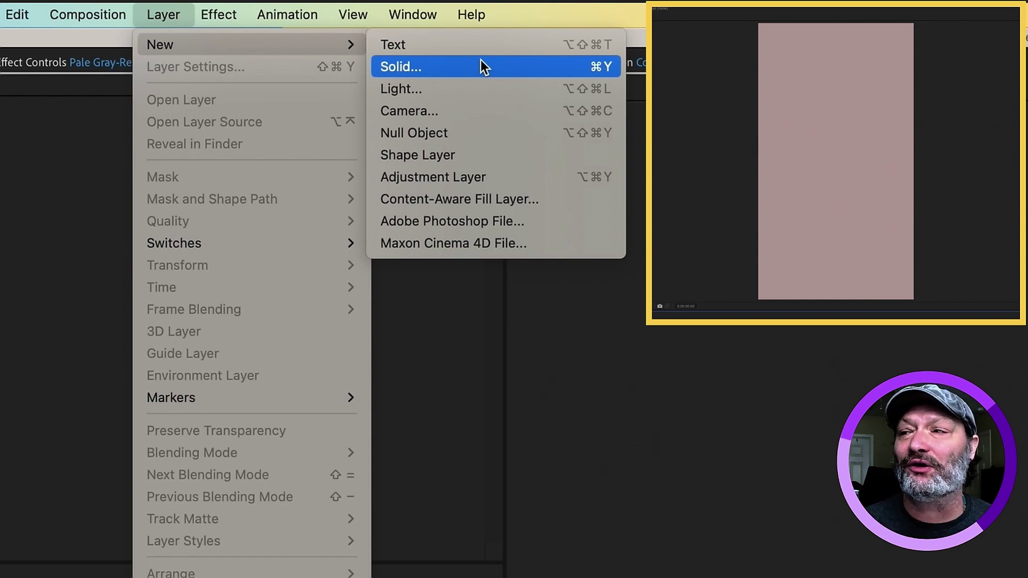
pyautogui.press('Escape')
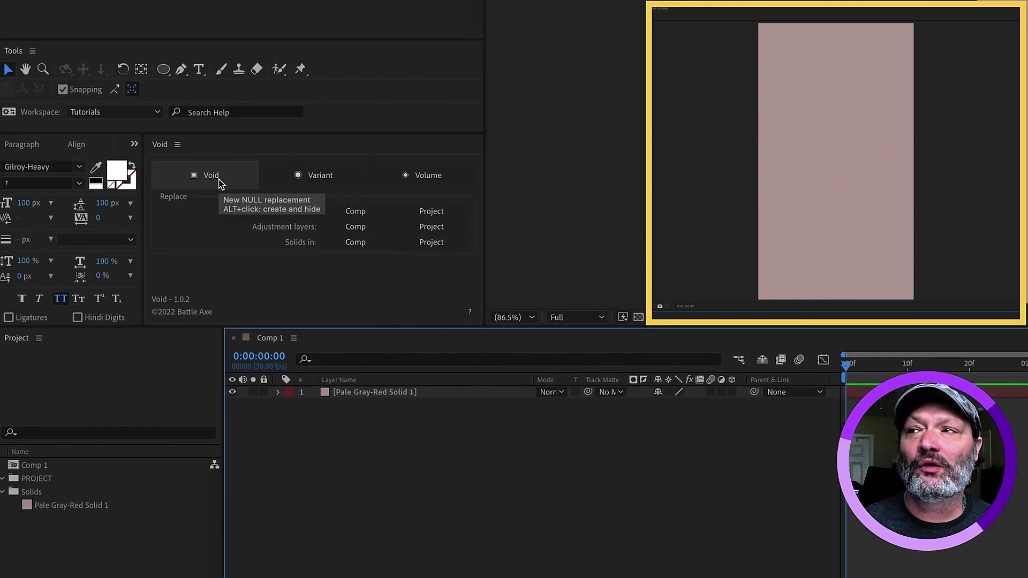
# Step: Add a Volume layer from the Void panel with a red colour
pyautogui.click(428, 175)
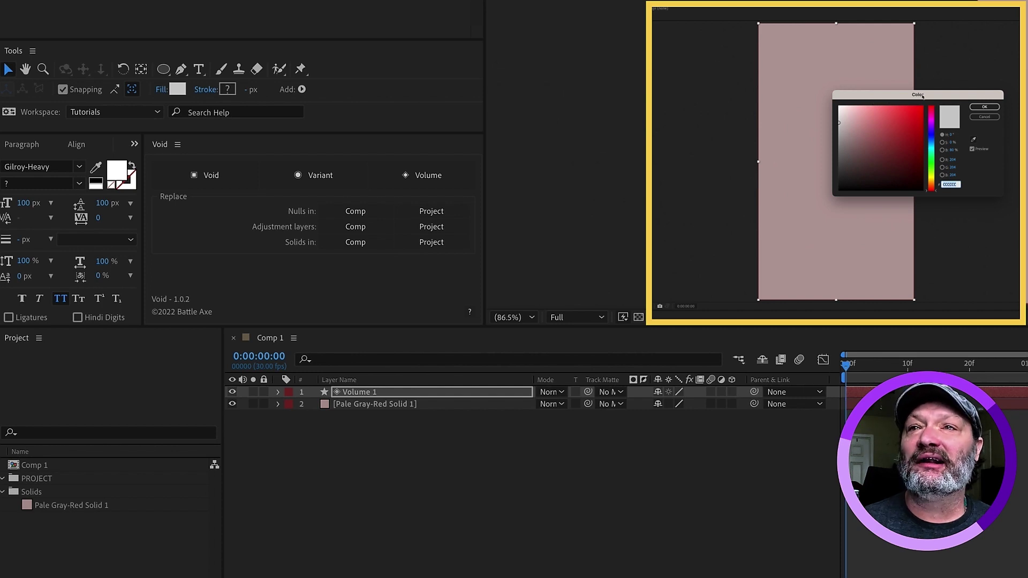
pyautogui.moveTo(898, 114)
pyautogui.mouseDown()
pyautogui.moveTo(900, 145)
pyautogui.moveTo(887, 154)
pyautogui.moveTo(883, 122)
pyautogui.mouseUp()
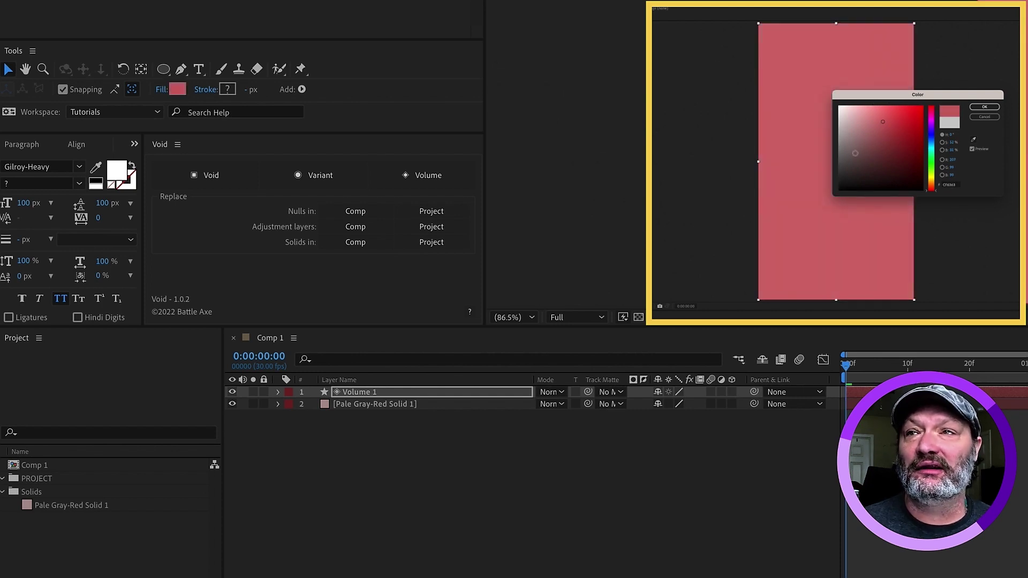
pyautogui.click(984, 107)
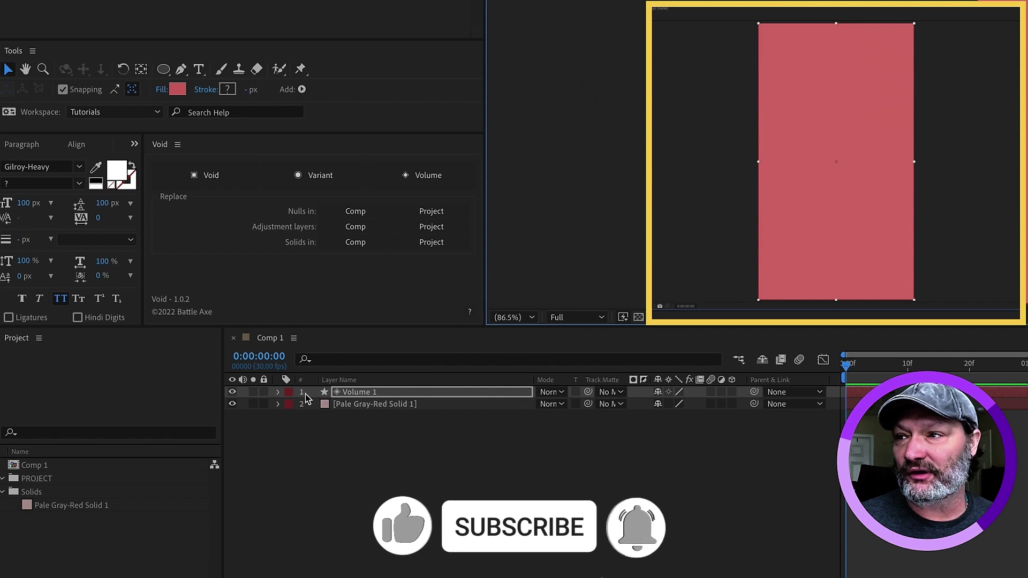
# Step: Expand Volume 1's Contents down to Rectangle Path 1 to check its Size
pyautogui.click(278, 392)
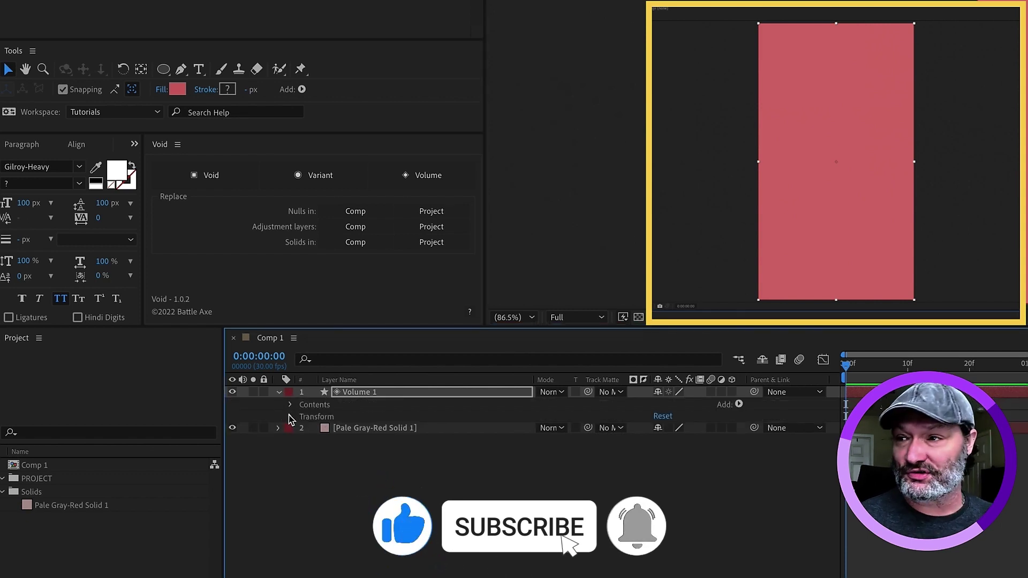
pyautogui.click(289, 405)
pyautogui.click(302, 417)
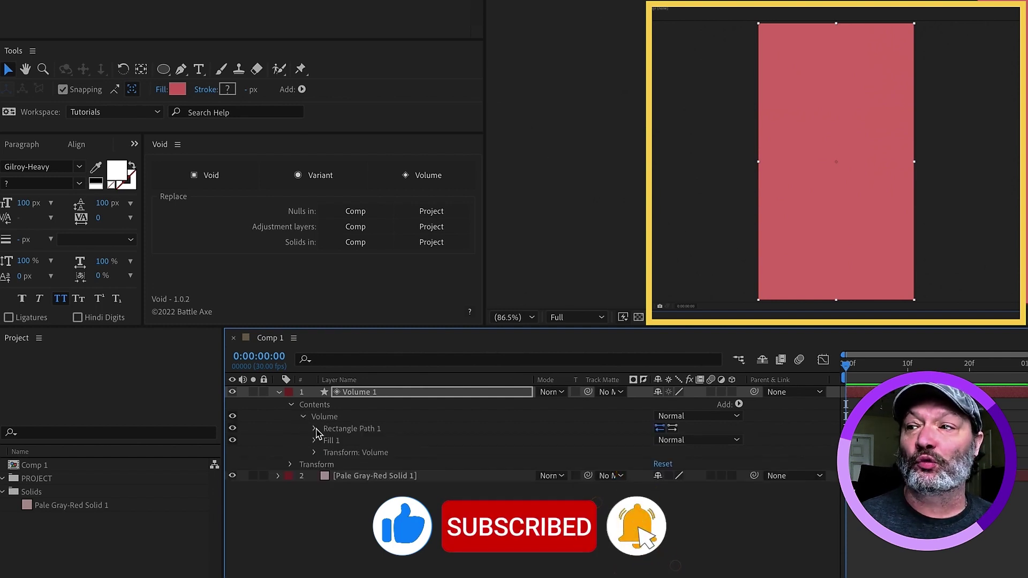
pyautogui.click(315, 428)
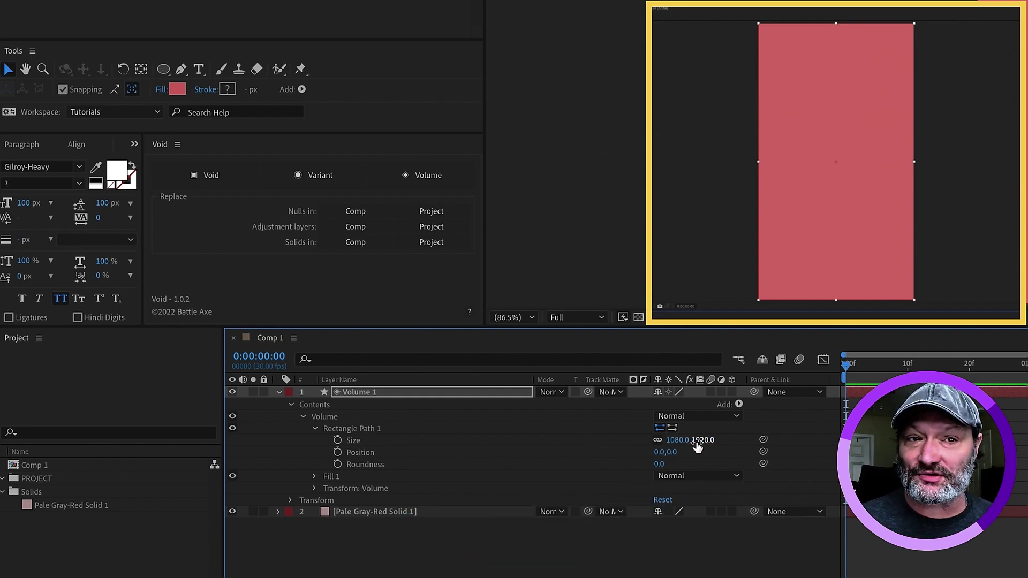
# Step: Select the Volume 1 layer and delete it
pyautogui.click(423, 392)
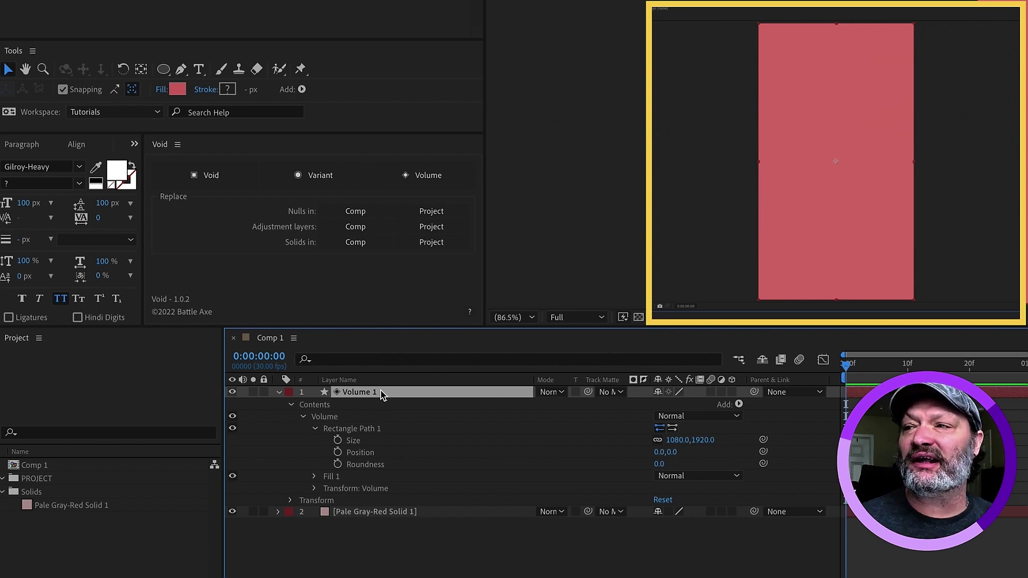
pyautogui.click(359, 513)
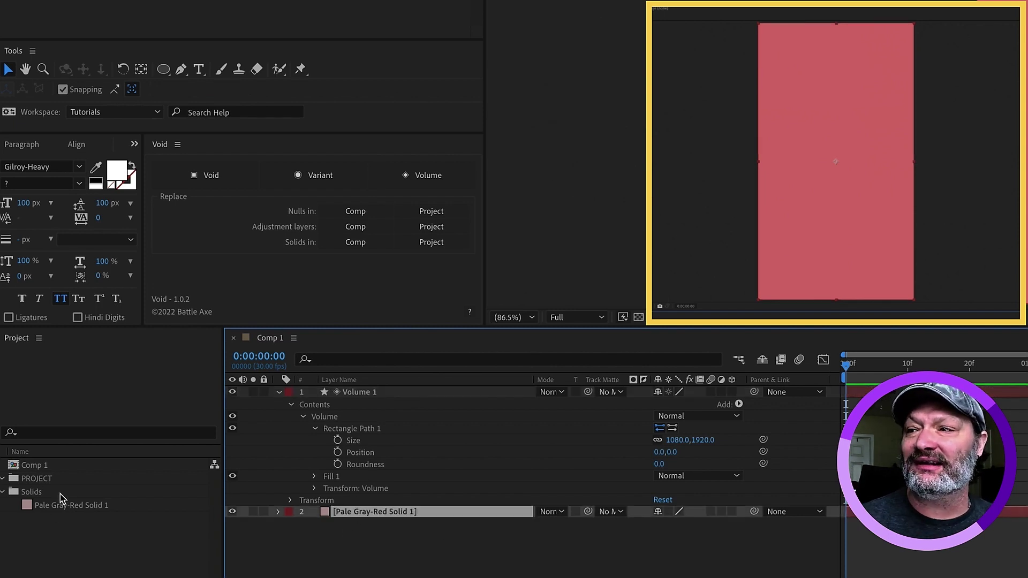
pyautogui.click(367, 394)
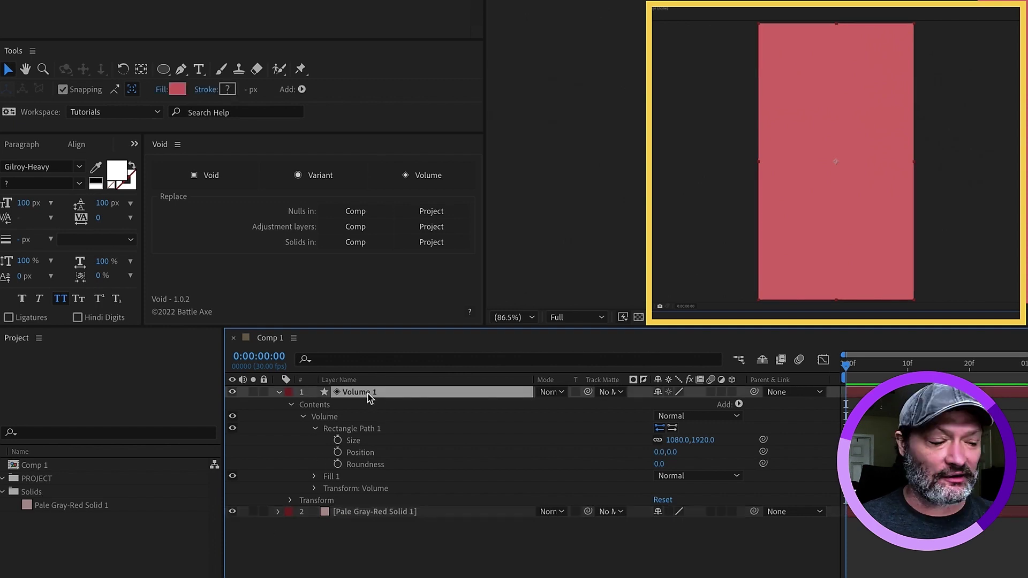
pyautogui.press('Delete')
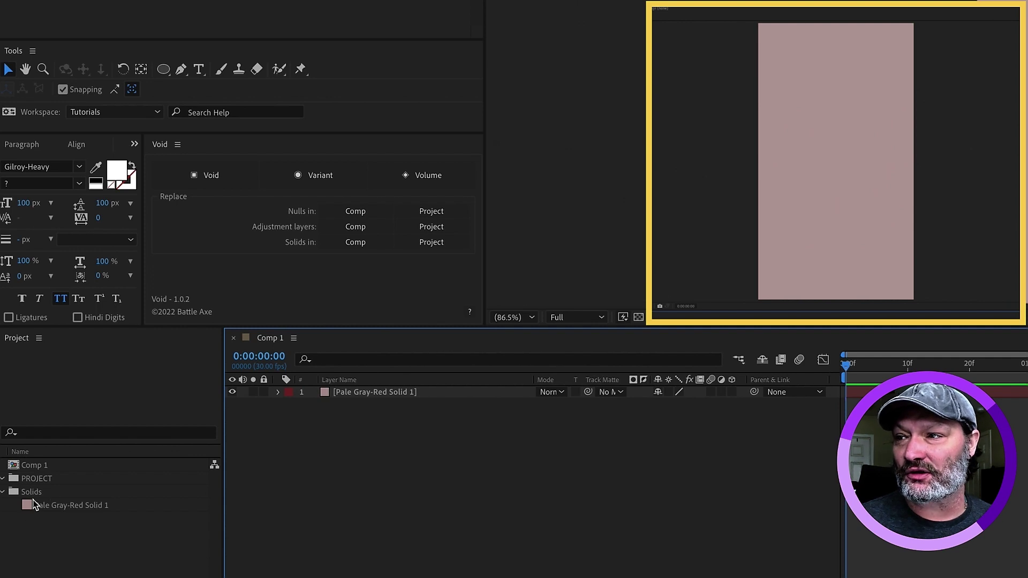
# Step: Replace Comp 1's solids with Volumes via the Void panel and dismiss the confirmation
pyautogui.click(355, 246)
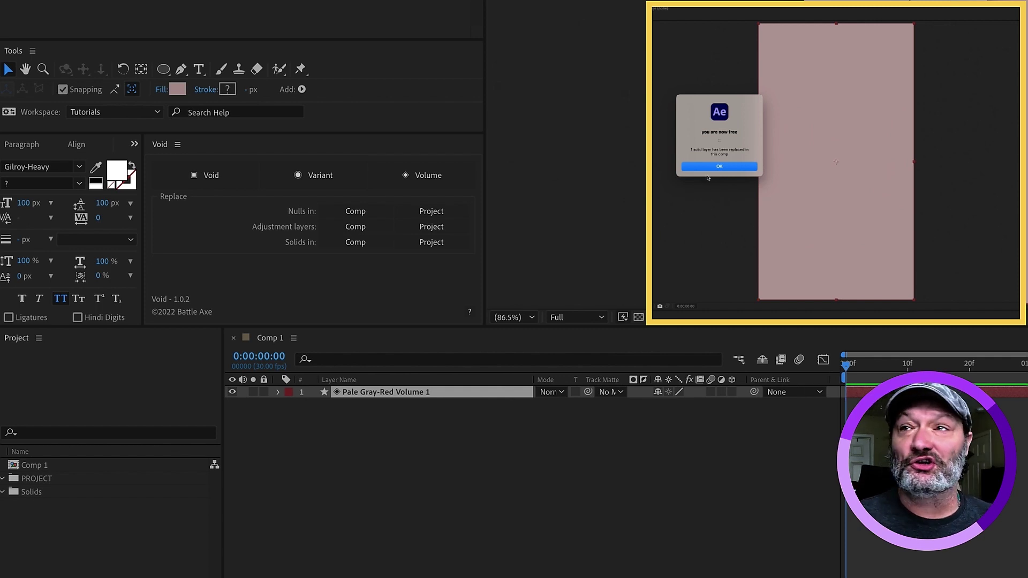
pyautogui.click(726, 165)
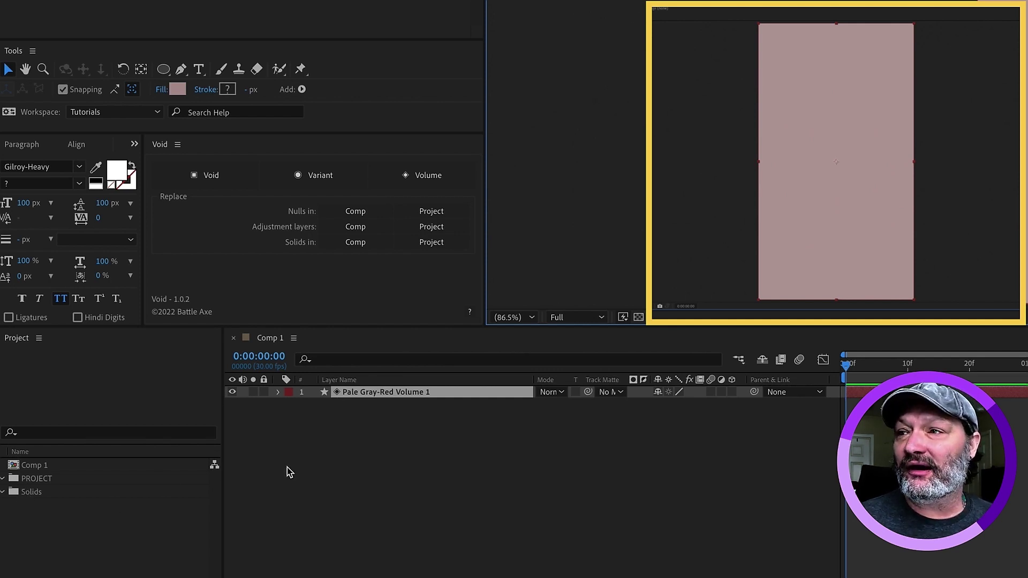
pyautogui.click(322, 469)
# Step: Delete the Pale Gray-Red Volume 1 layer and add a new null object
pyautogui.click(374, 394)
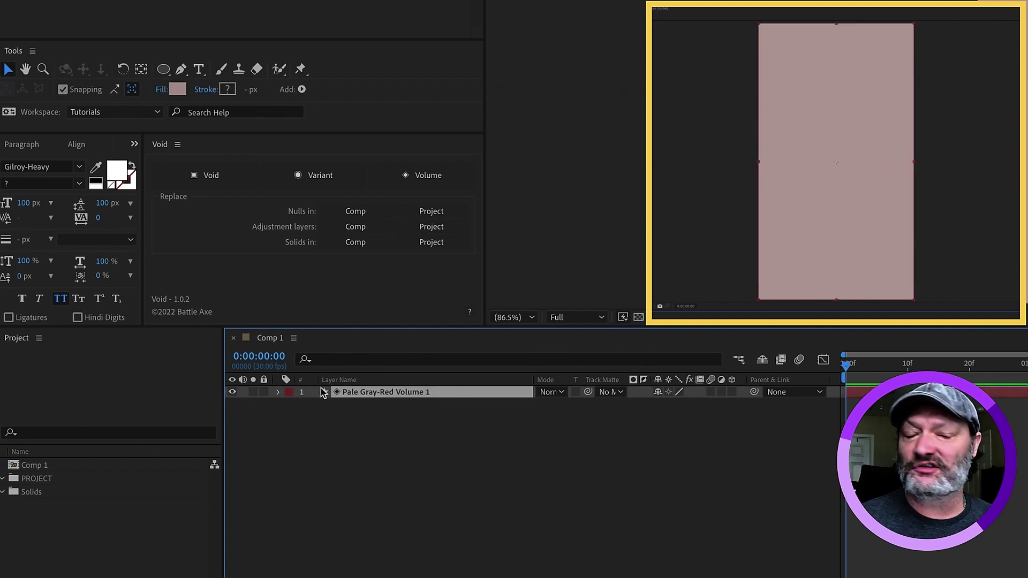
pyautogui.press('Delete')
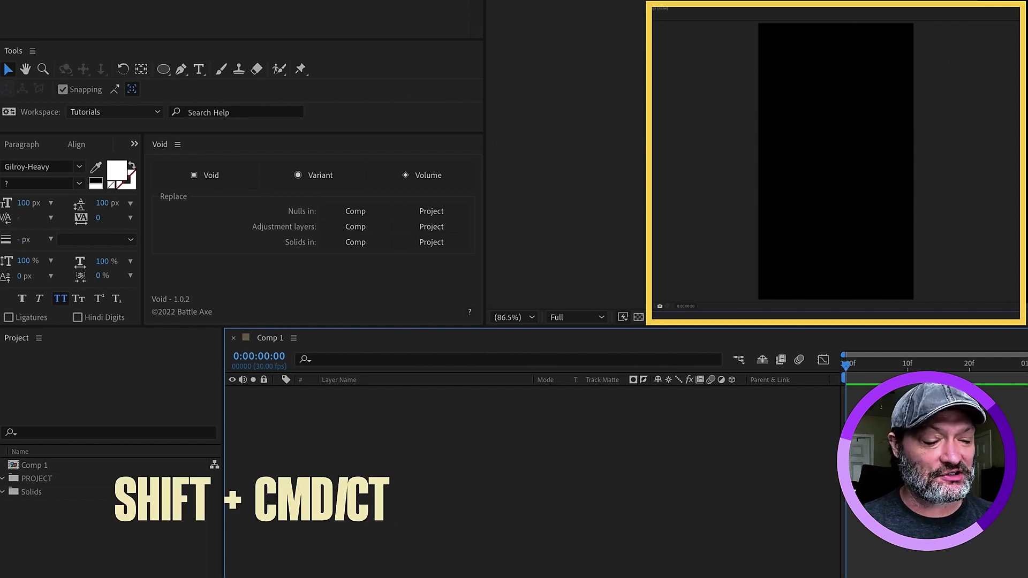
pyautogui.hotkey('ctrl', 'alt', 'shift', 'y')
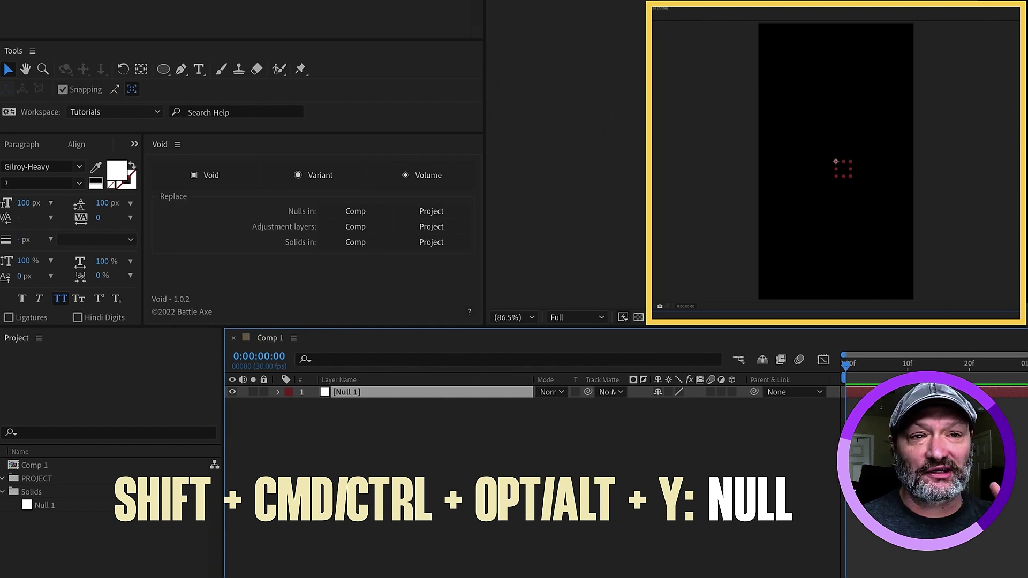
# Step: Add a second null object, Null 2, using the null shortcut
pyautogui.click(163, 14)
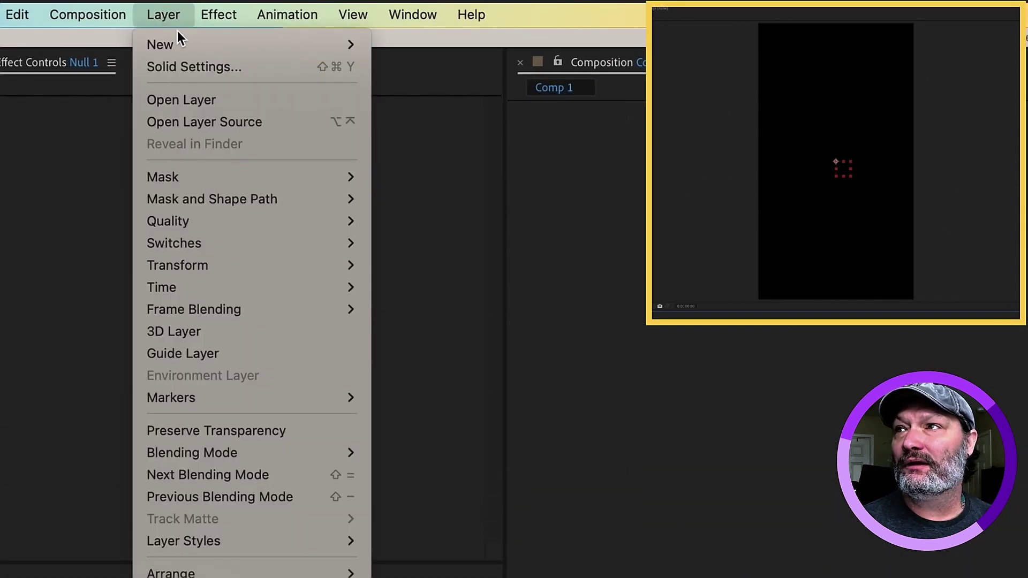
pyautogui.moveTo(178, 43)
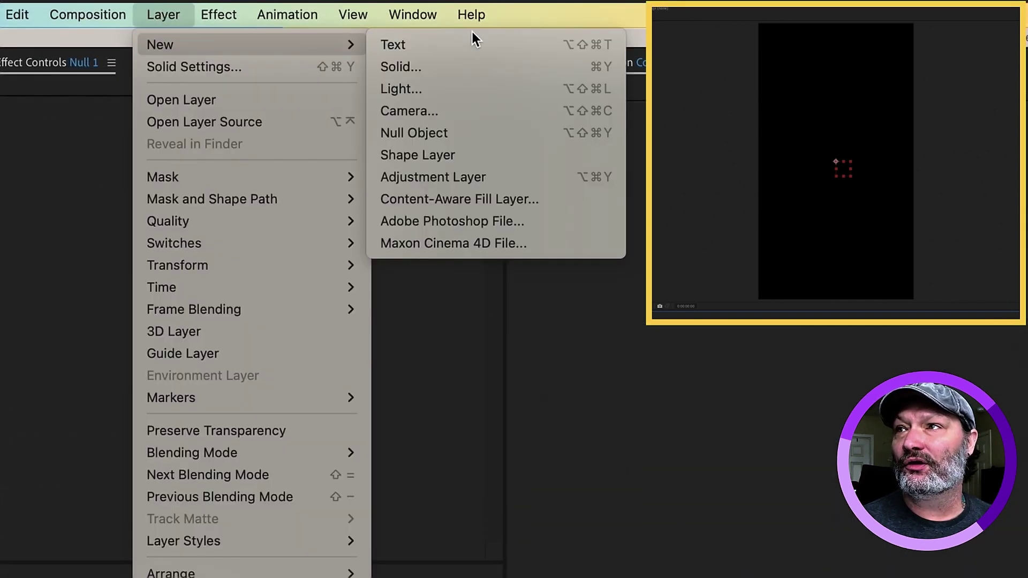
pyautogui.click(425, 135)
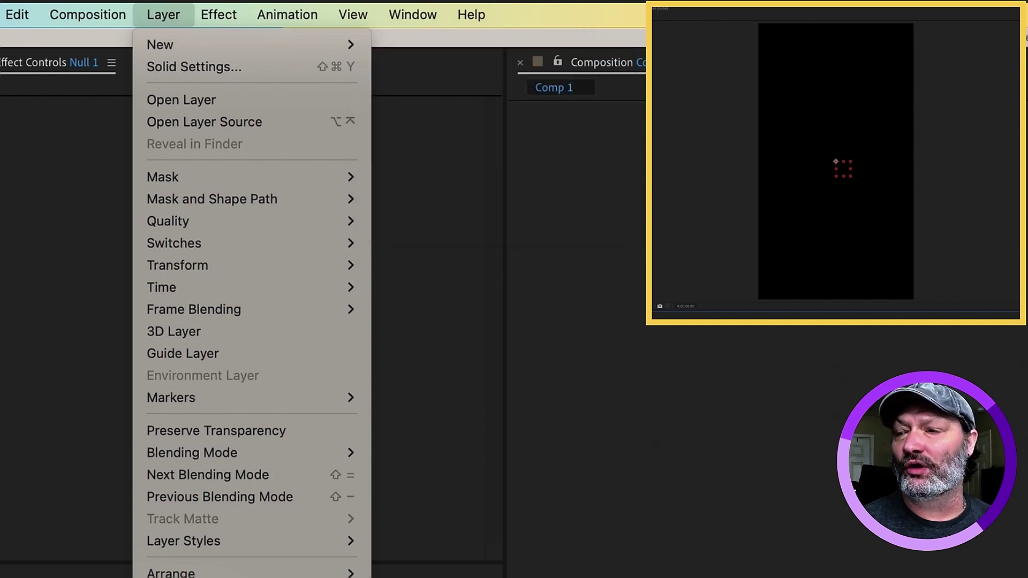
pyautogui.press('alt+shift+super+y')
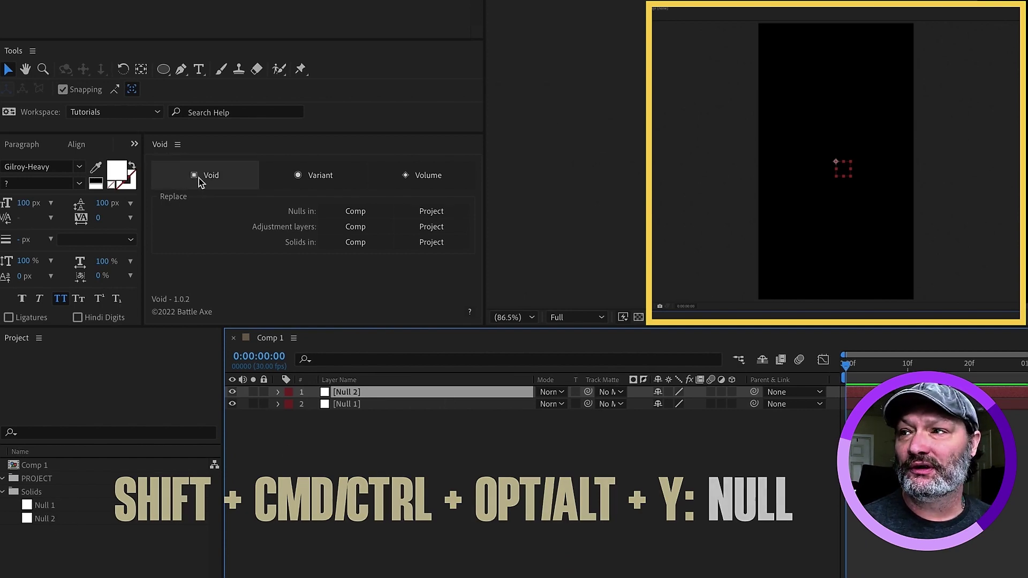
# Step: Select Null 1 and then Null 2 to inspect each null layer
pyautogui.click(380, 467)
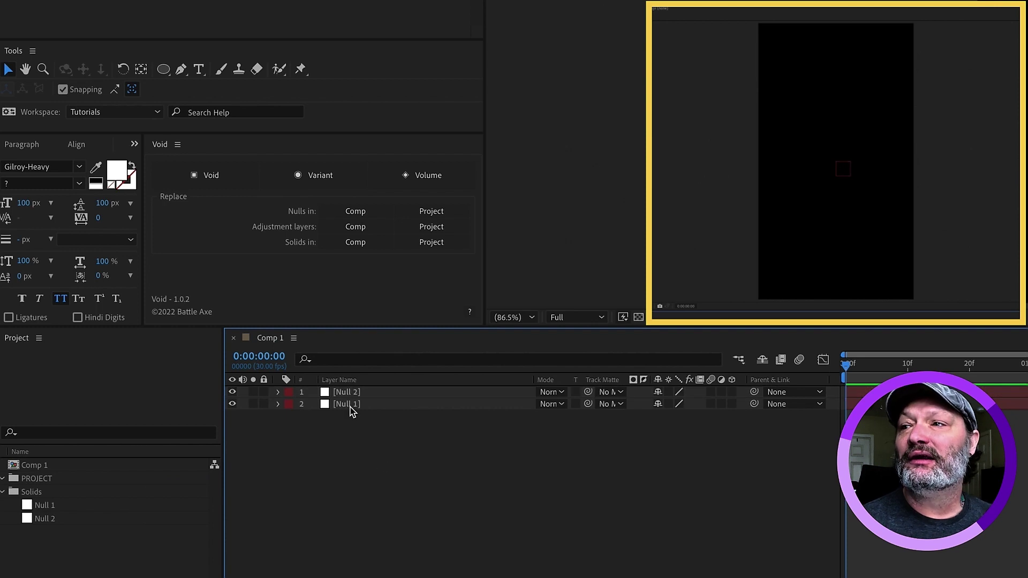
pyautogui.click(348, 406)
pyautogui.click(385, 496)
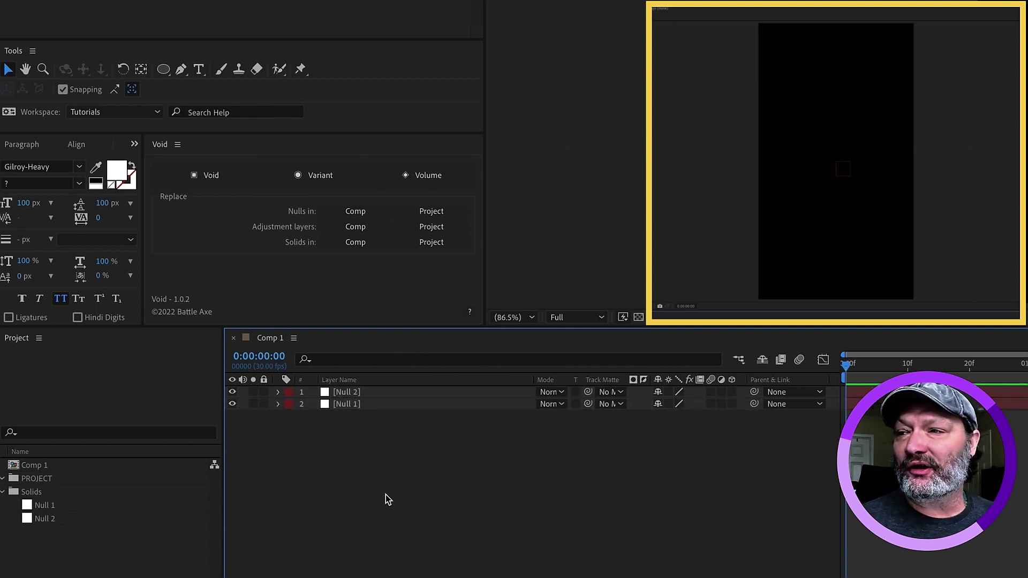
pyautogui.click(361, 397)
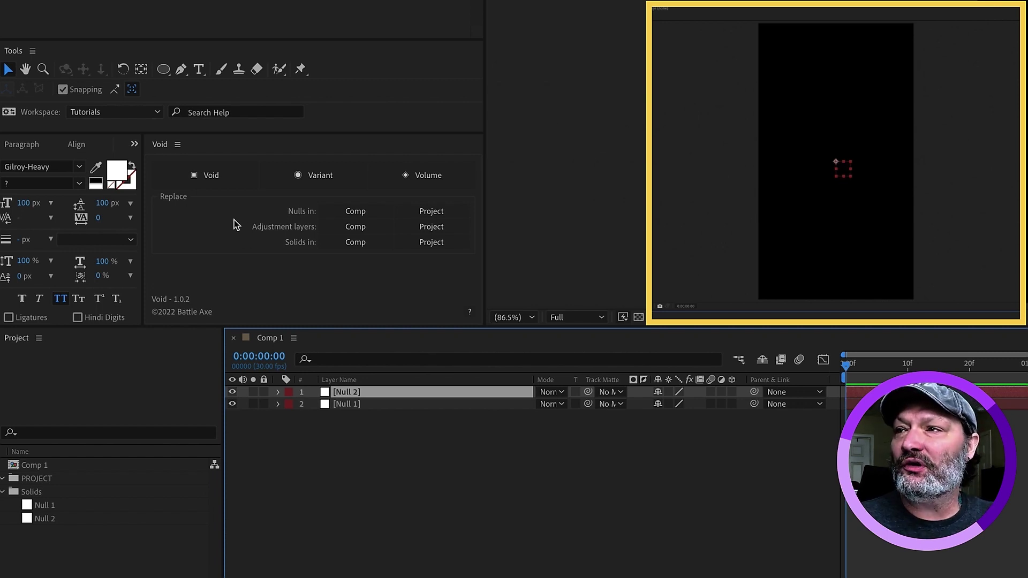
# Step: Add a Void layer to Comp 1 from the Void panel
pyautogui.click(300, 434)
pyautogui.click(206, 175)
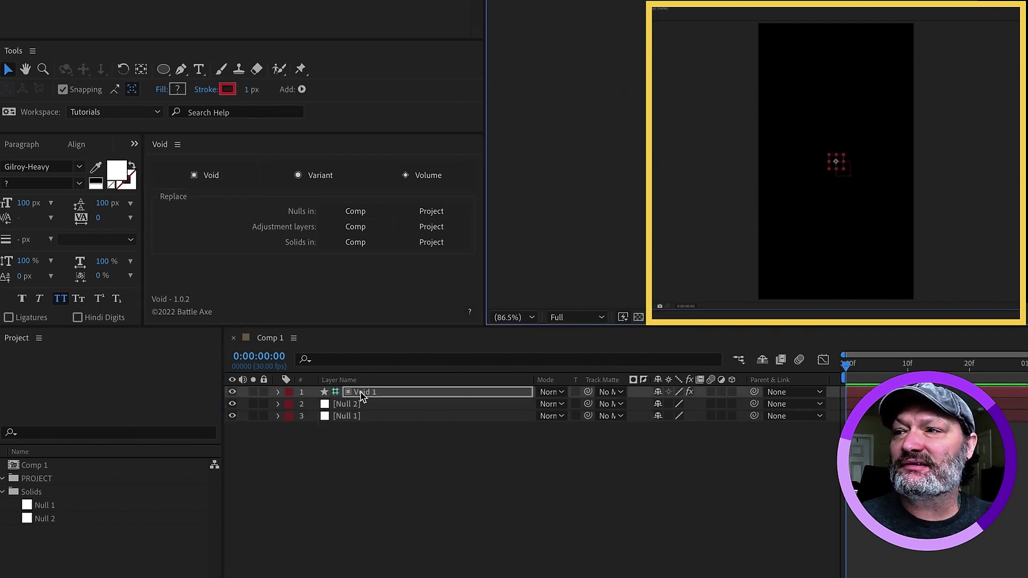
pyautogui.scroll(3, 852, 172)
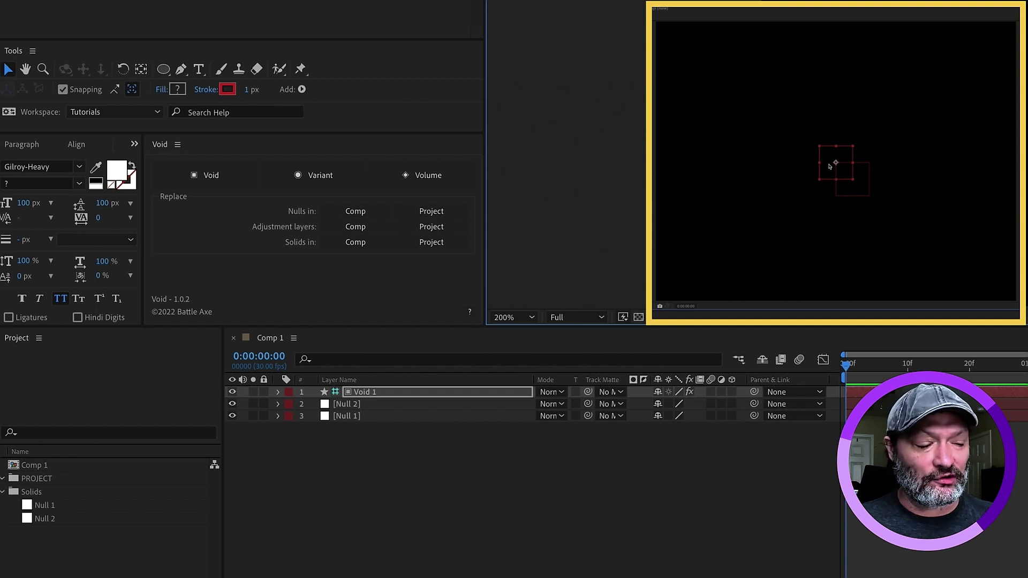
# Step: Set the Void layer's position to 488, 1089, then delete all three layers
pyautogui.press('p')
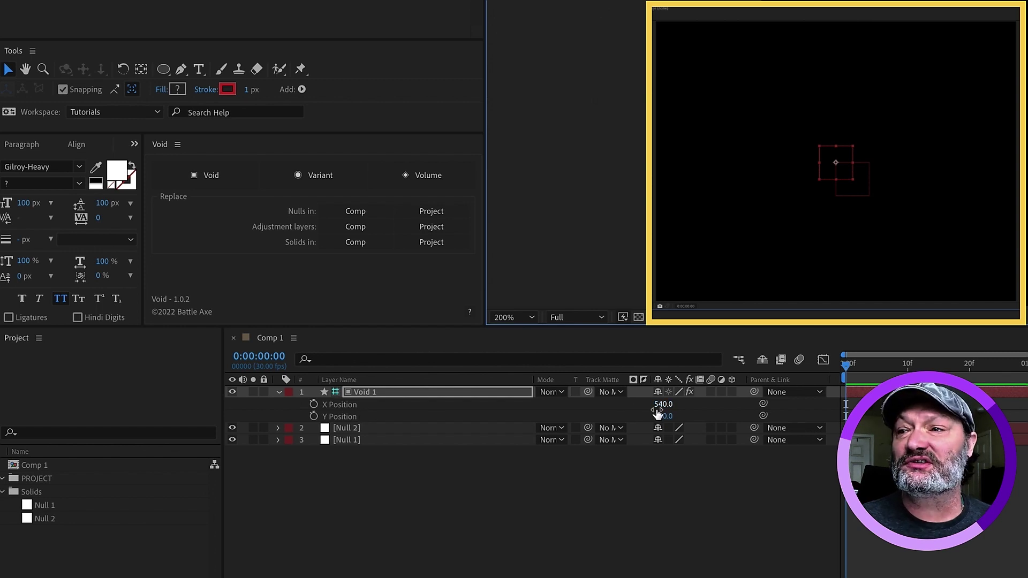
pyautogui.moveTo(662, 409); pyautogui.dragTo(732, 421)
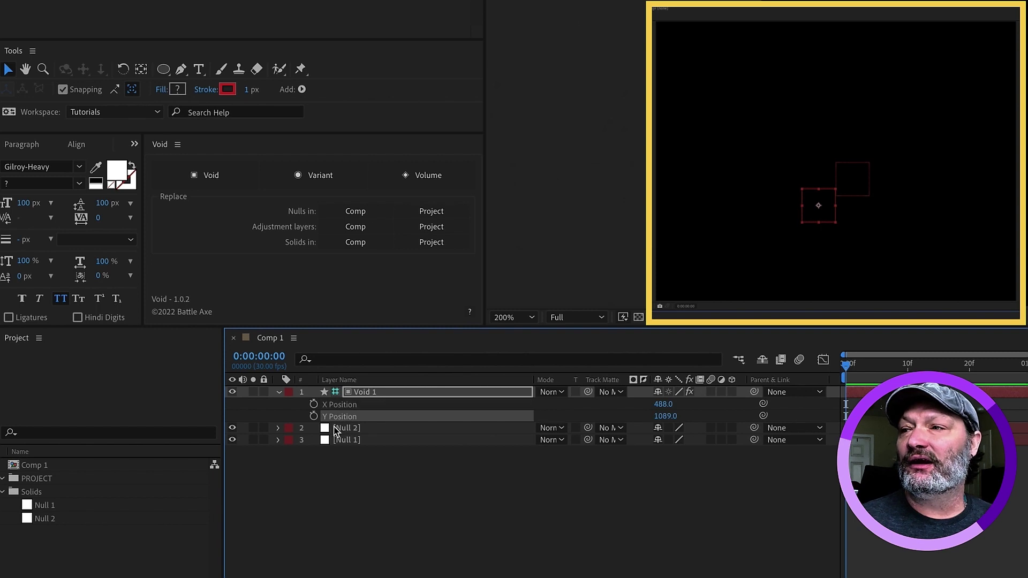
pyautogui.click(367, 435)
pyautogui.keyDown('shift'); pyautogui.click(379, 393); pyautogui.keyUp('shift')
pyautogui.press('Delete')
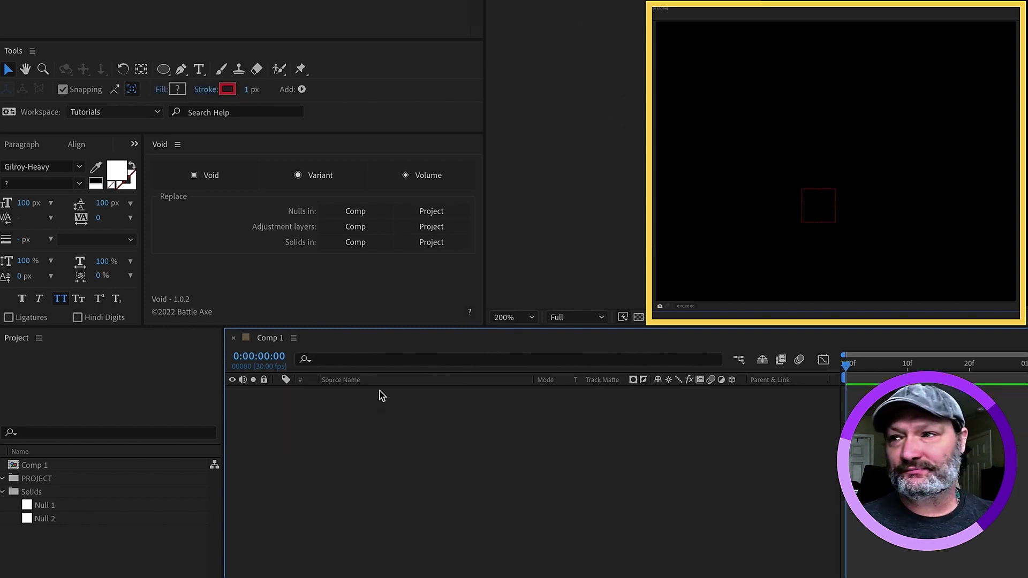
# Step: Create a new shape layer with an Ellipse path and a blue Fill
pyautogui.rightClick(394, 389)
pyautogui.moveTo(424, 400)
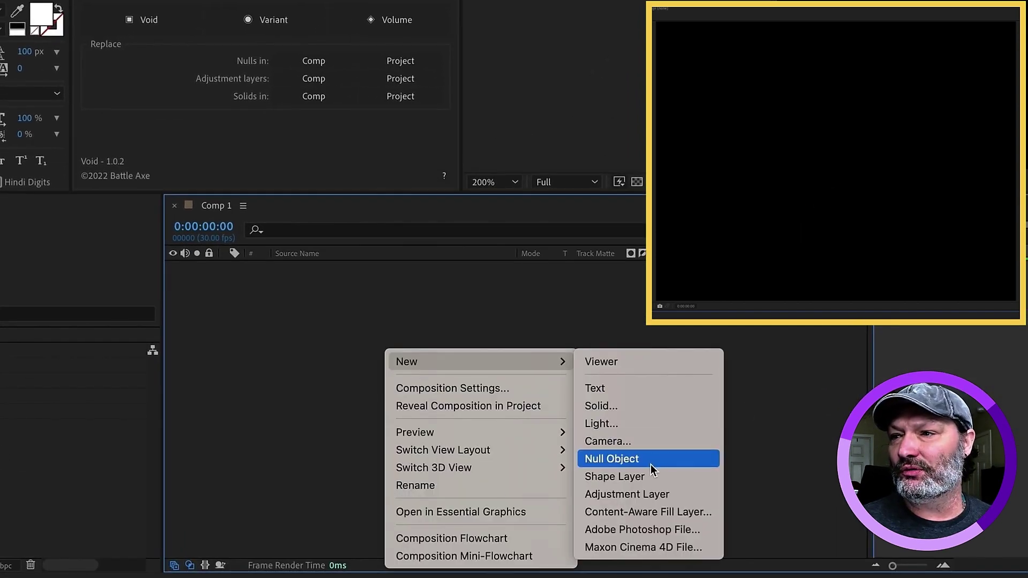
pyautogui.click(614, 477)
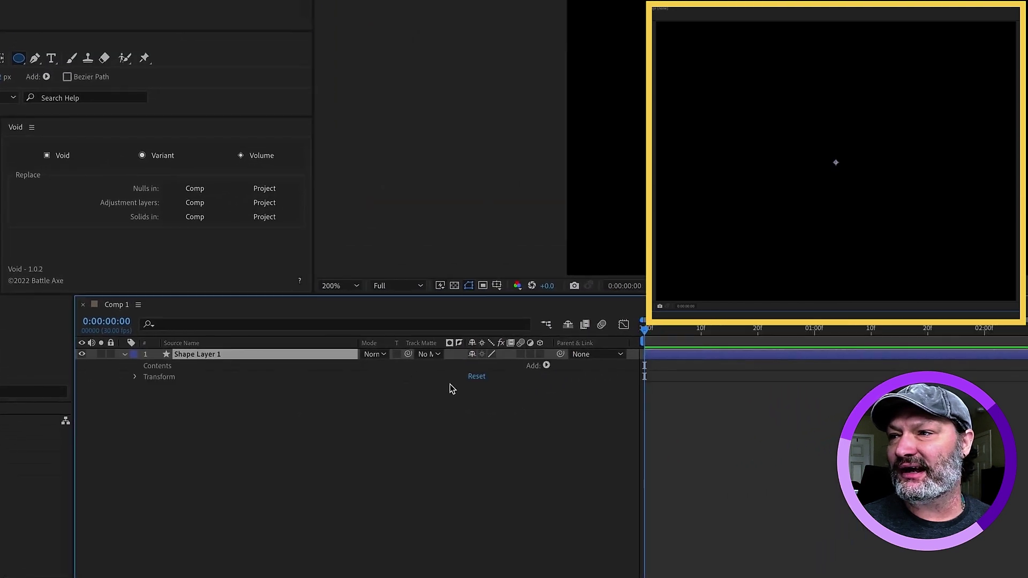
pyautogui.click(547, 365)
pyautogui.click(560, 345)
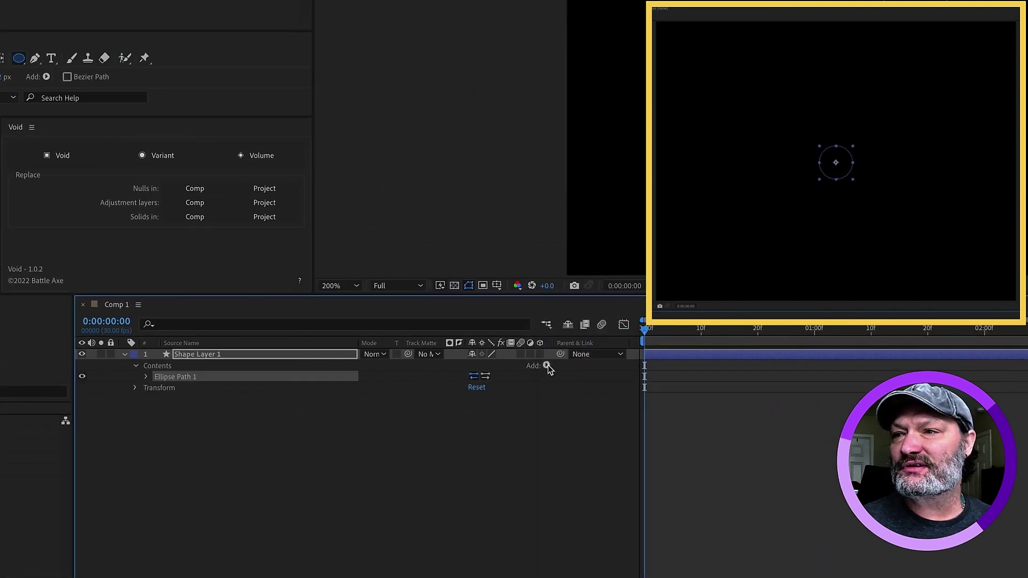
pyautogui.click(546, 364)
pyautogui.click(557, 394)
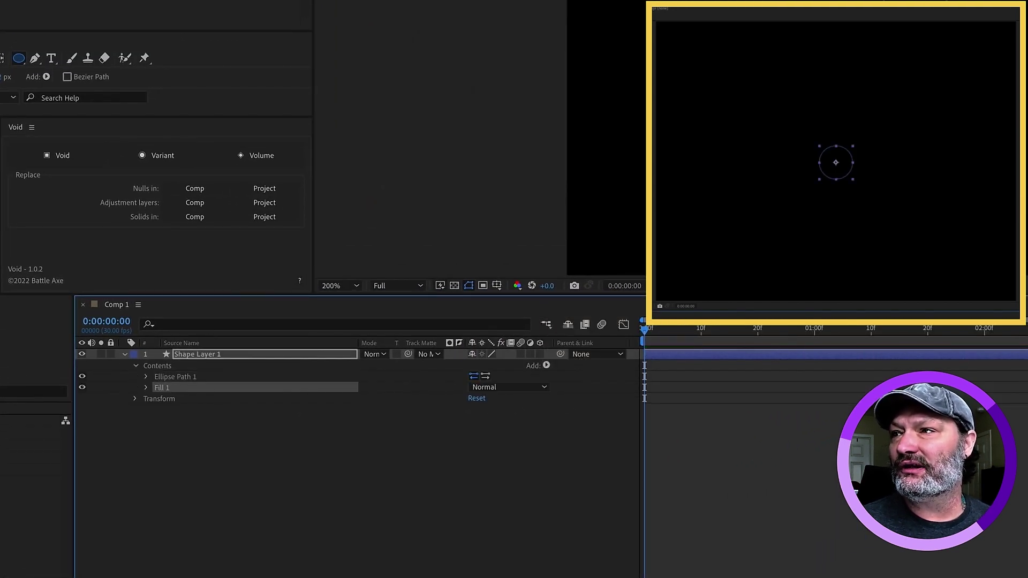
pyautogui.click(174, 41)
pyautogui.moveTo(900, 147)
pyautogui.mouseDown()
pyautogui.moveTo(899, 132)
pyautogui.moveTo(935, 138)
pyautogui.mouseUp()
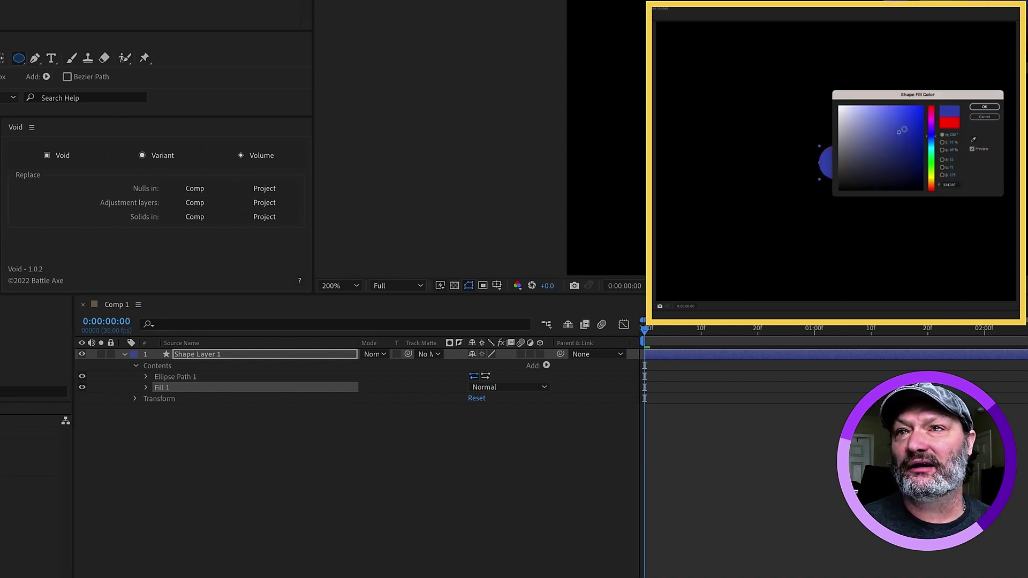
pyautogui.click(985, 106)
# Step: Duplicate the circle into five shape layers and drag the copies apart around the frame
pyautogui.click(303, 358)
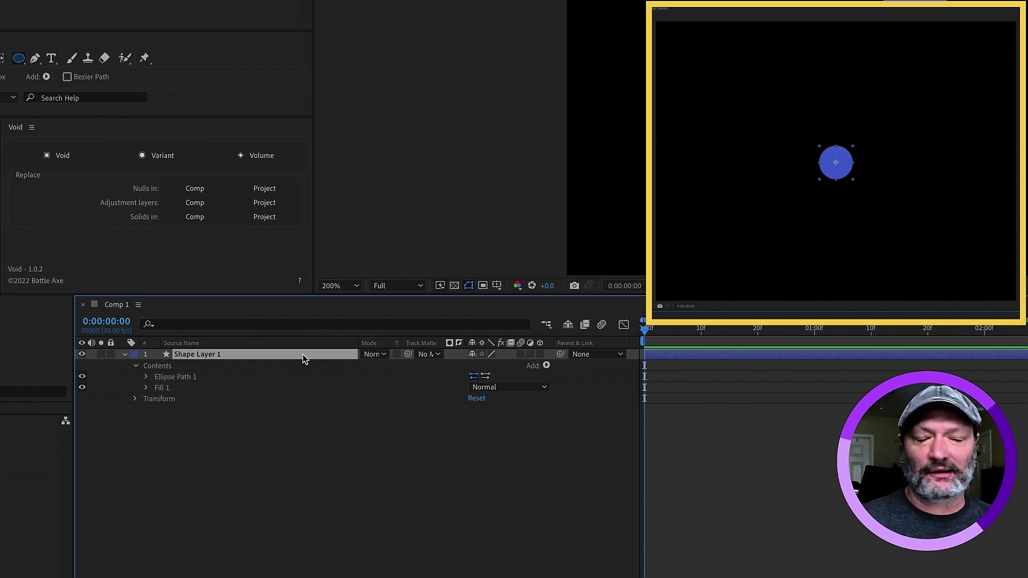
pyautogui.hotkey('ctrl', 'd')
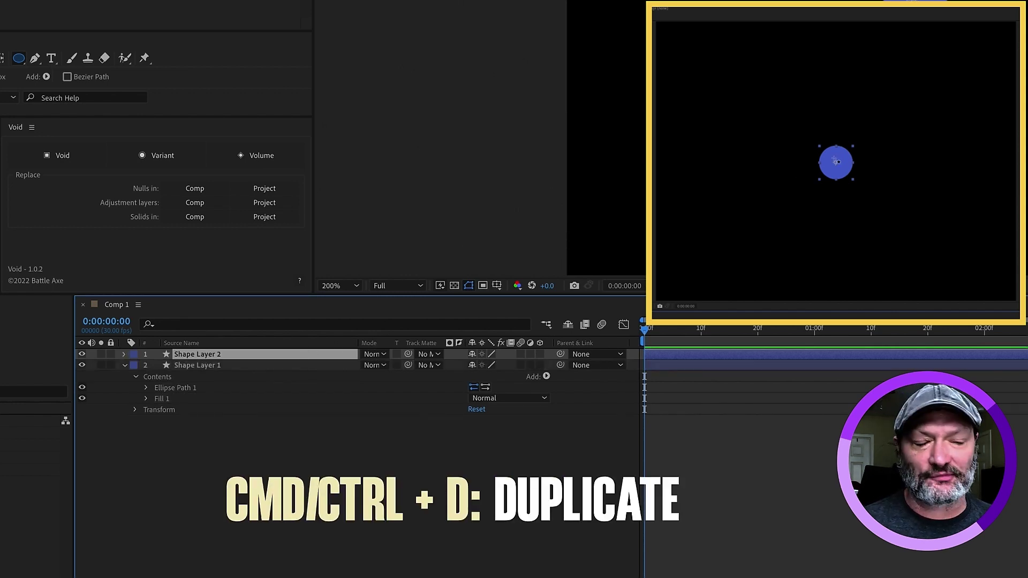
pyautogui.moveTo(836, 162); pyautogui.dragTo(900, 171)
pyautogui.hotkey('ctrl', 'd')
pyautogui.hotkey('ctrl', 'd')
pyautogui.hotkey('ctrl', 'd')
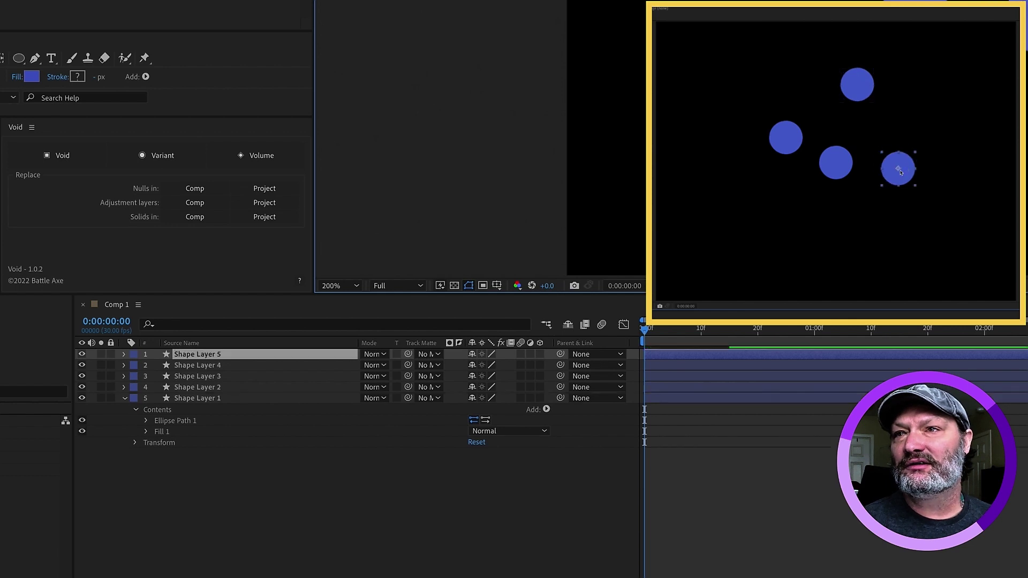
pyautogui.press('Return')
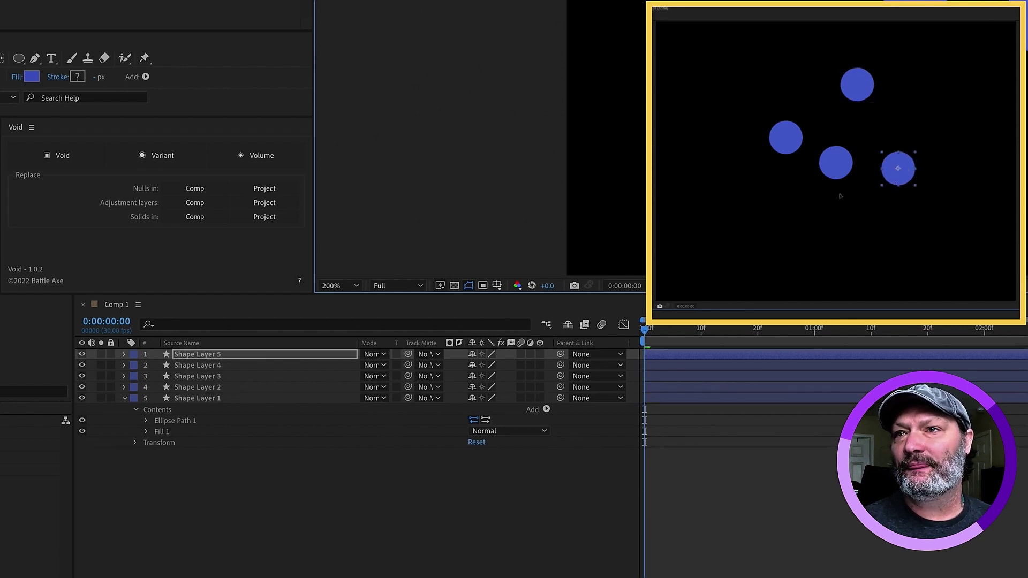
pyautogui.moveTo(894, 185); pyautogui.dragTo(723, 239)
pyautogui.click(301, 487)
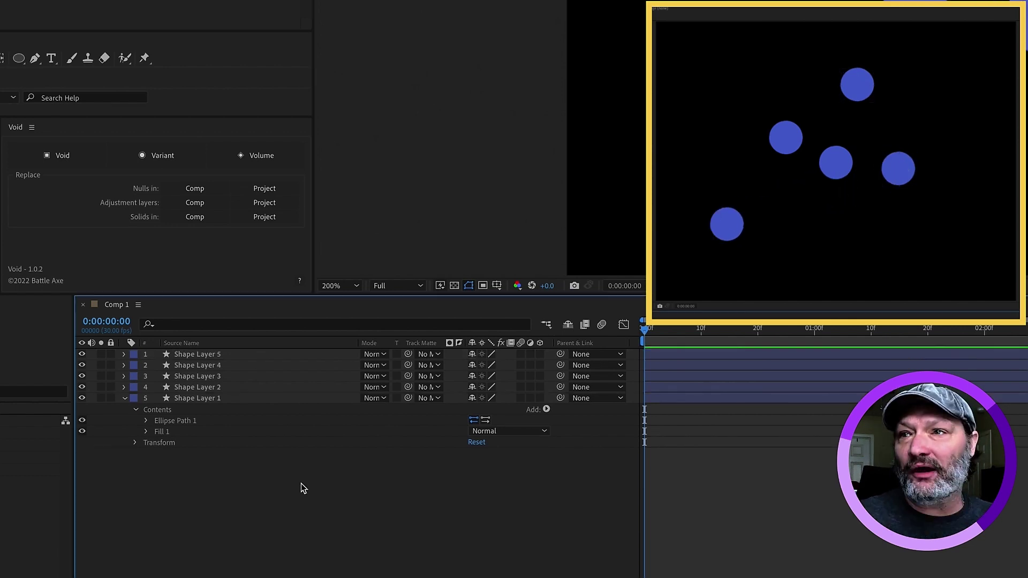
pyautogui.click(197, 356)
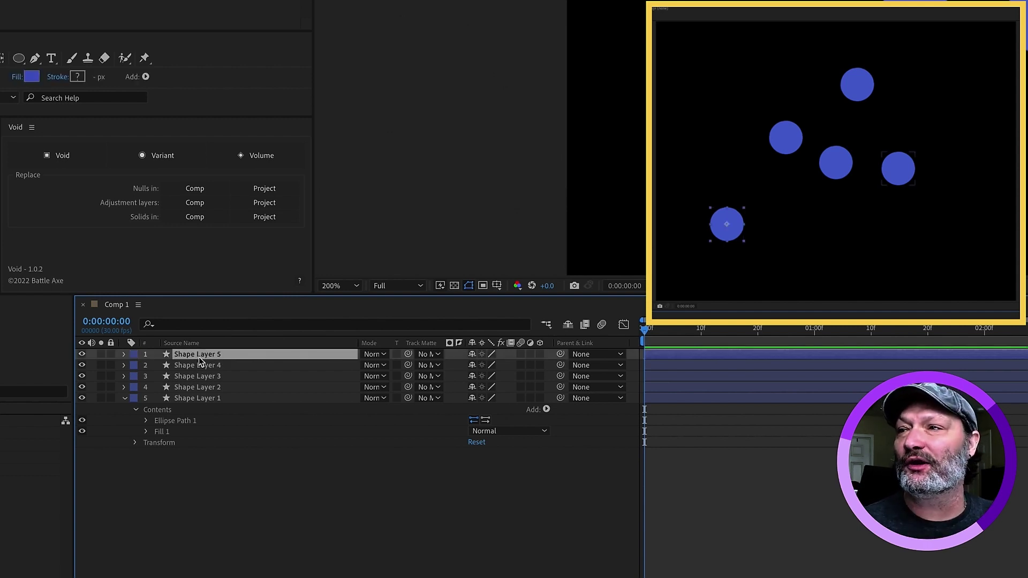
pyautogui.click(62, 156)
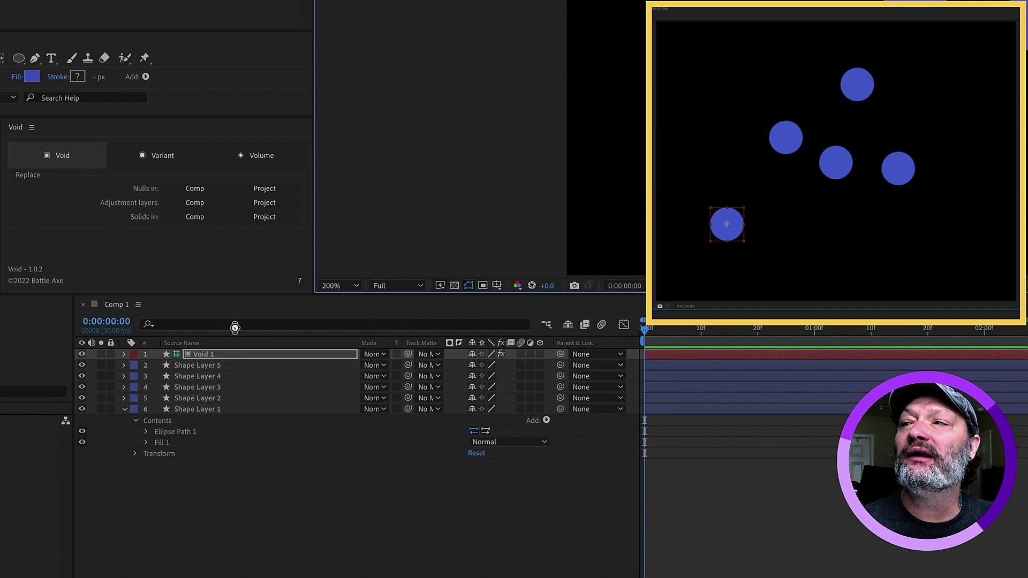
pyautogui.click(257, 369)
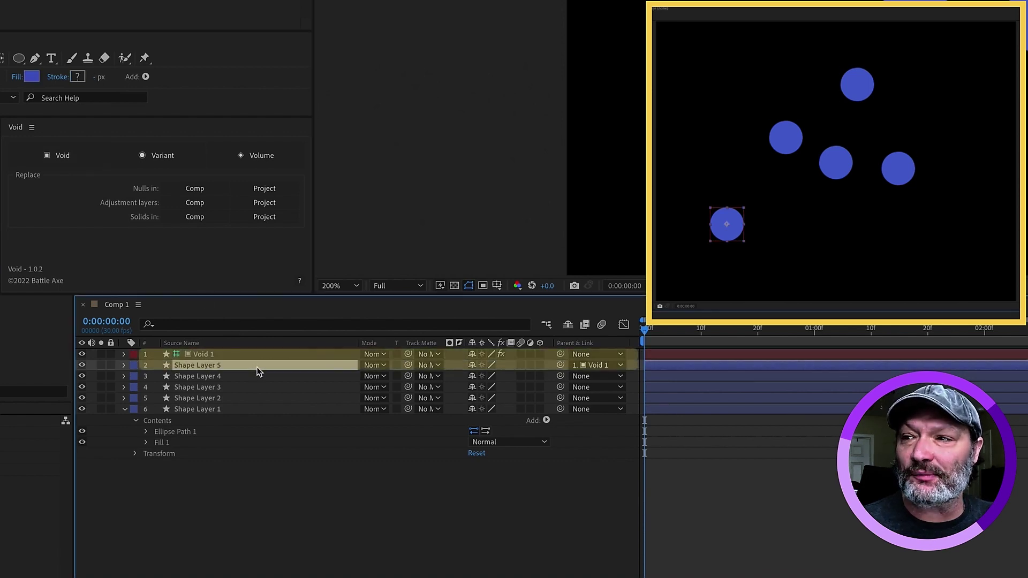
pyautogui.click(257, 354)
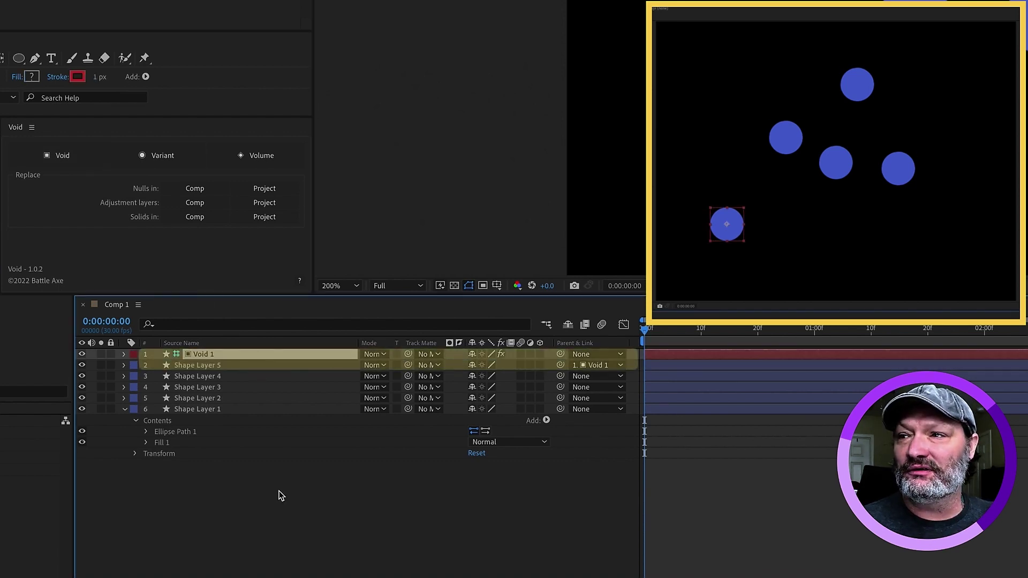
pyautogui.click(229, 365)
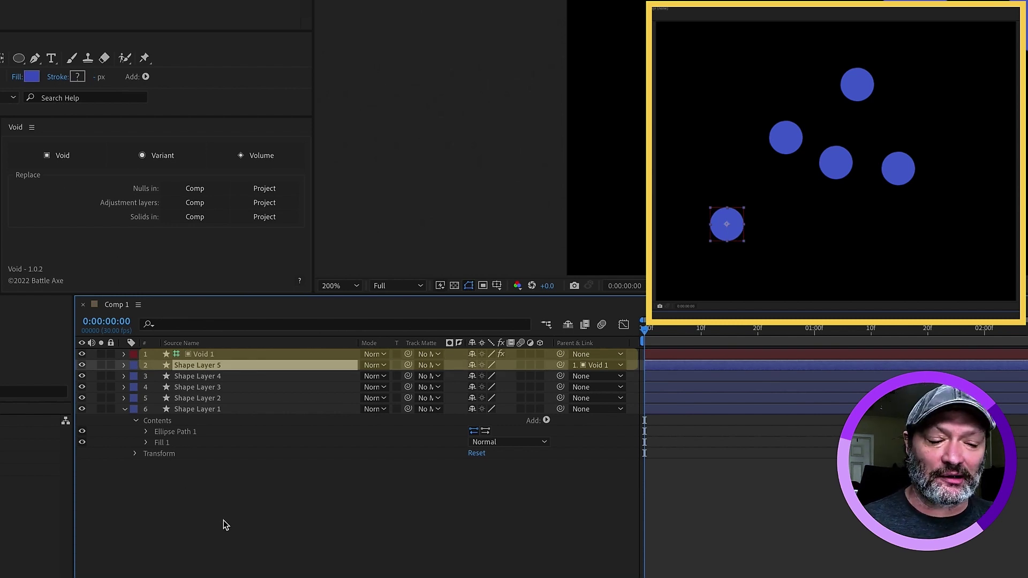
pyautogui.click(286, 565)
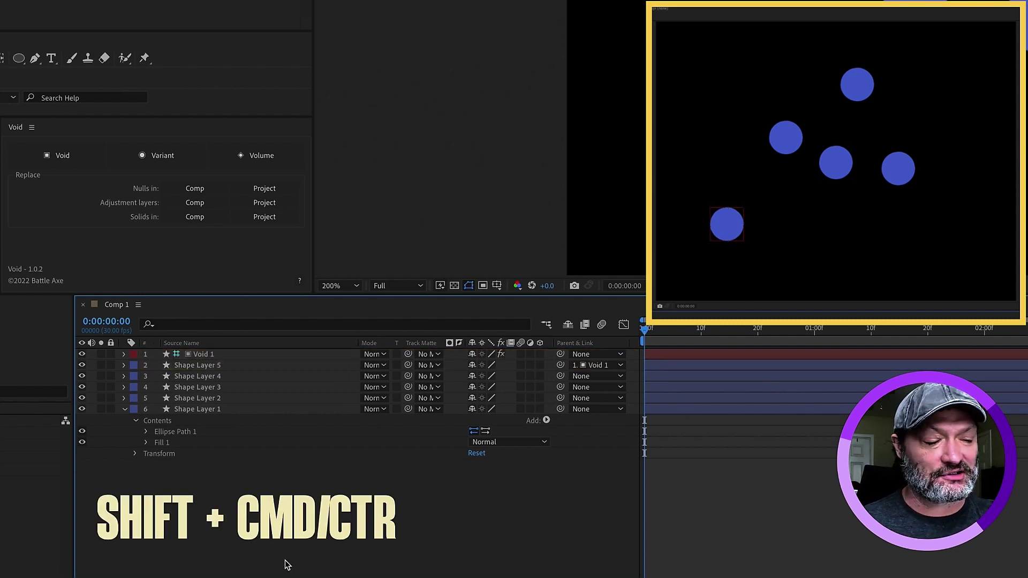
pyautogui.hotkey('ctrl', 'alt', 'shift', 'y')
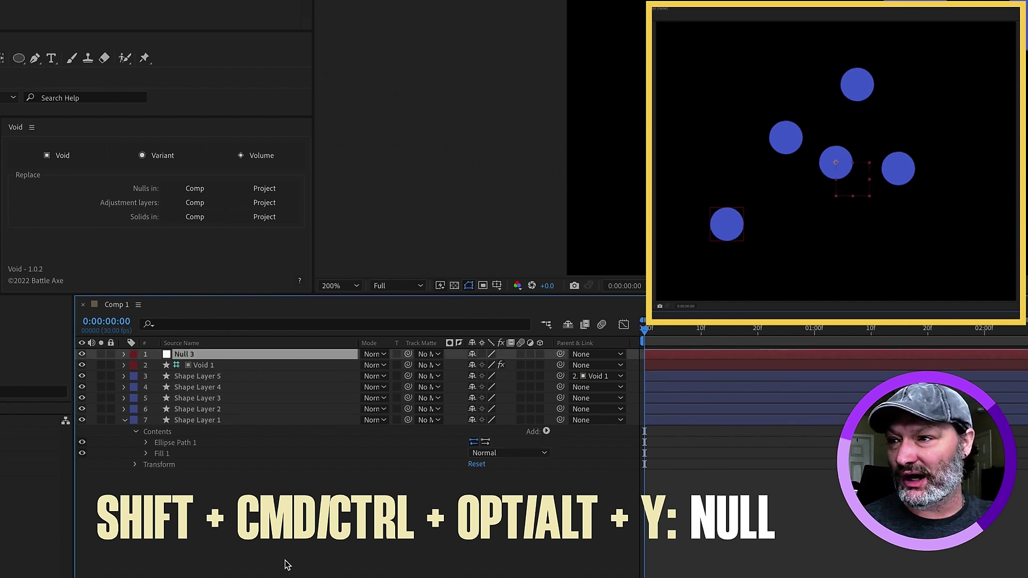
pyautogui.press('Delete')
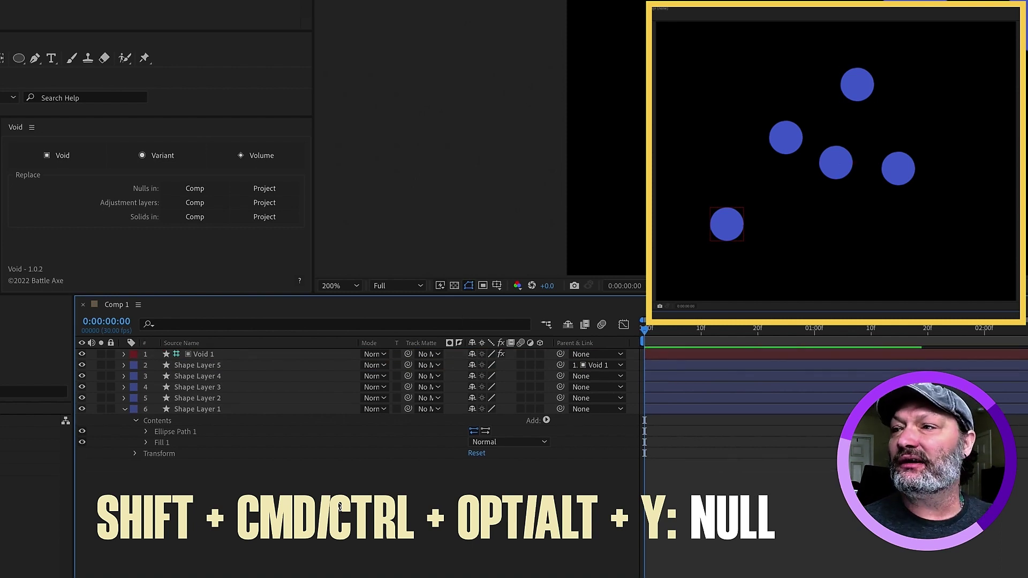
pyautogui.click(213, 367)
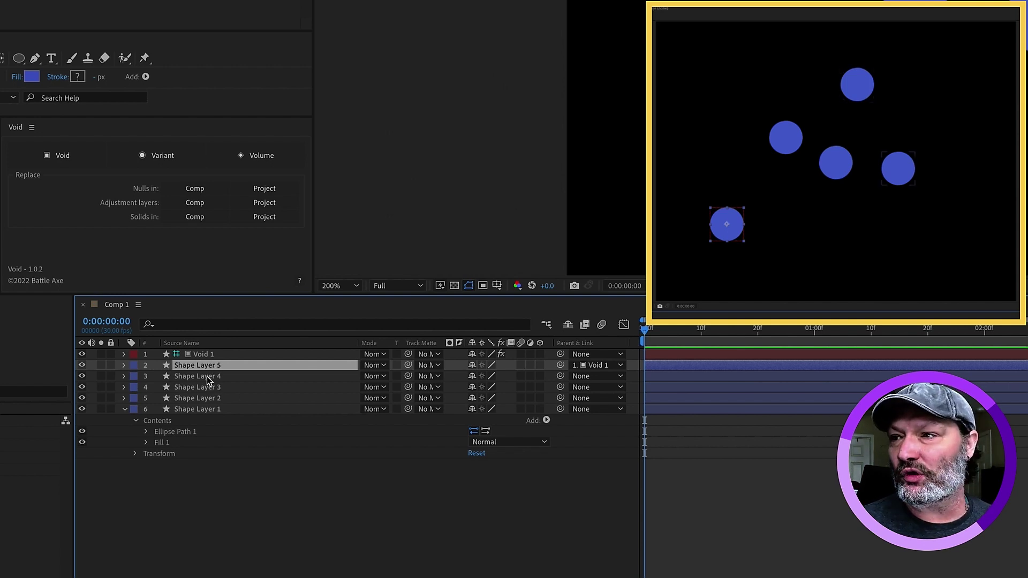
# Step: Parent Shape Layers 4, 2 and 1 under a new Void 2 from the Void panel
pyautogui.click(210, 377)
pyautogui.keyDown('ctrl'); pyautogui.click(197, 401); pyautogui.keyUp('ctrl')
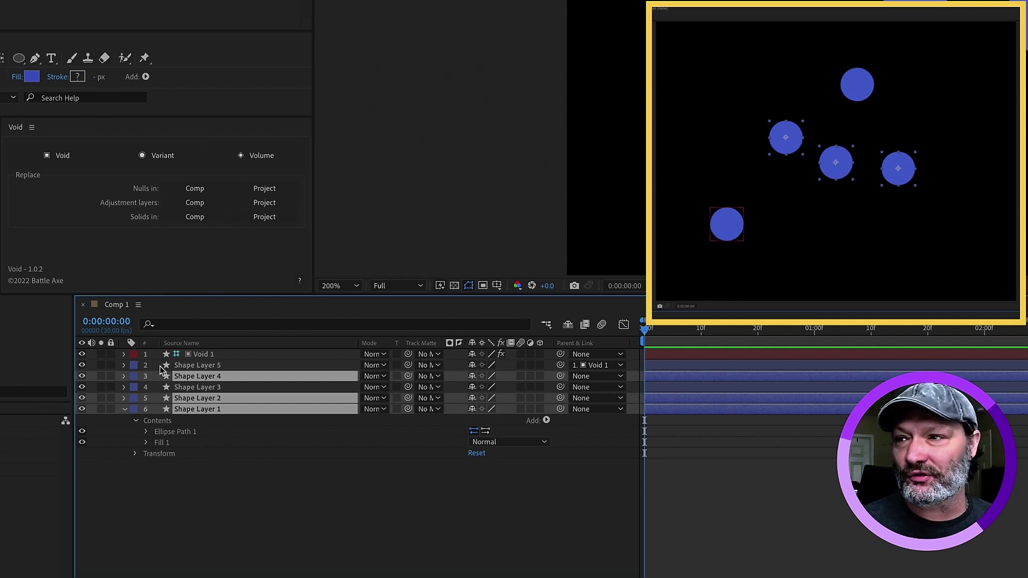
pyautogui.click(80, 152)
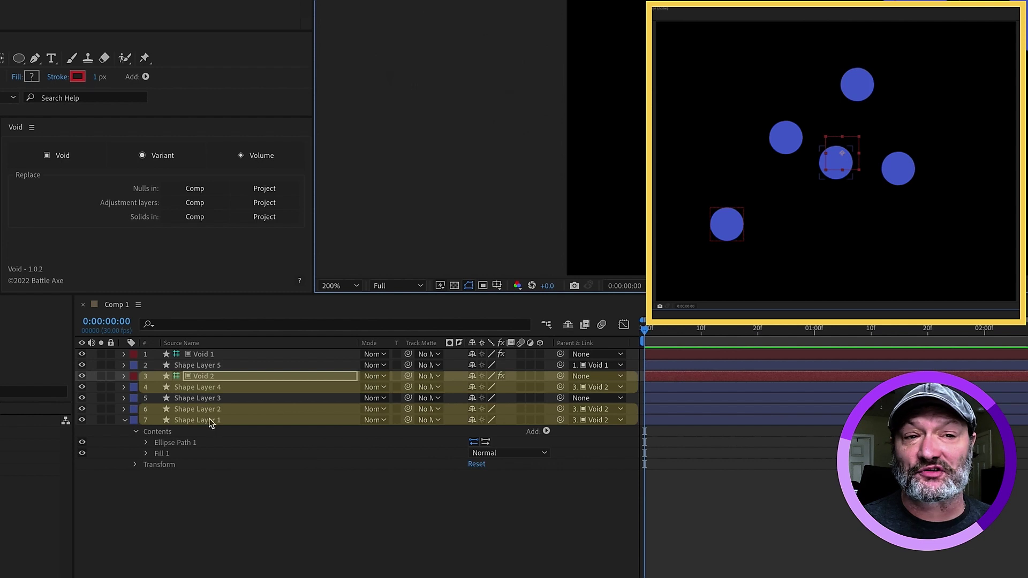
# Step: Select Void 1 and Void 2 and parent them under a new Void 3
pyautogui.click(208, 355)
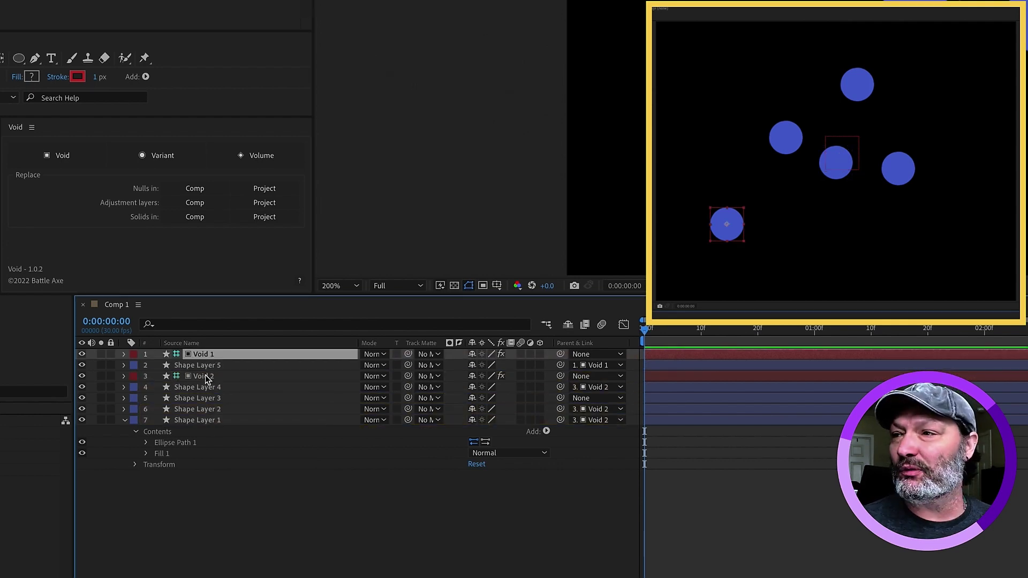
pyautogui.keyDown('ctrl'); pyautogui.click(202, 376); pyautogui.keyUp('ctrl')
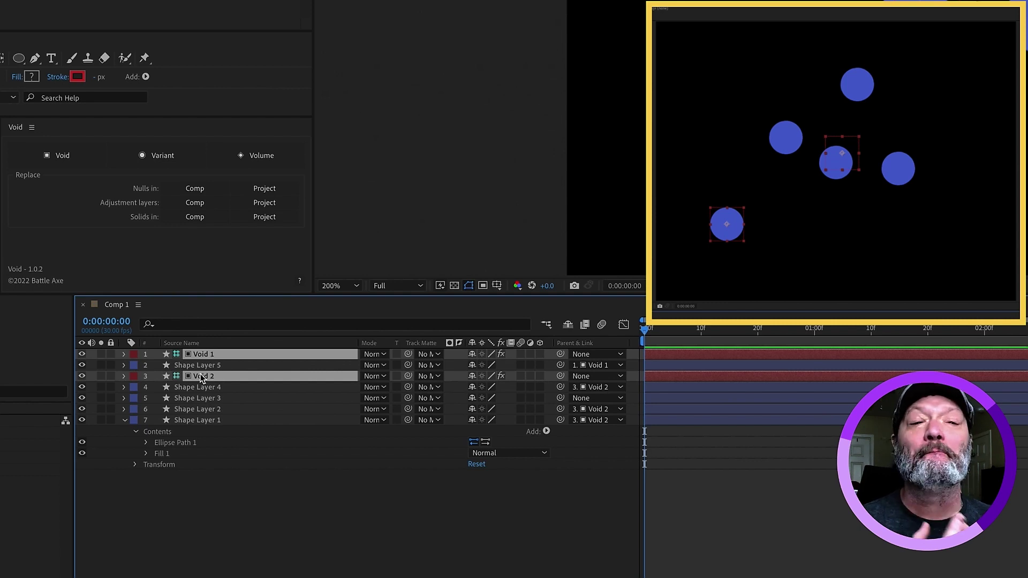
pyautogui.click(73, 161)
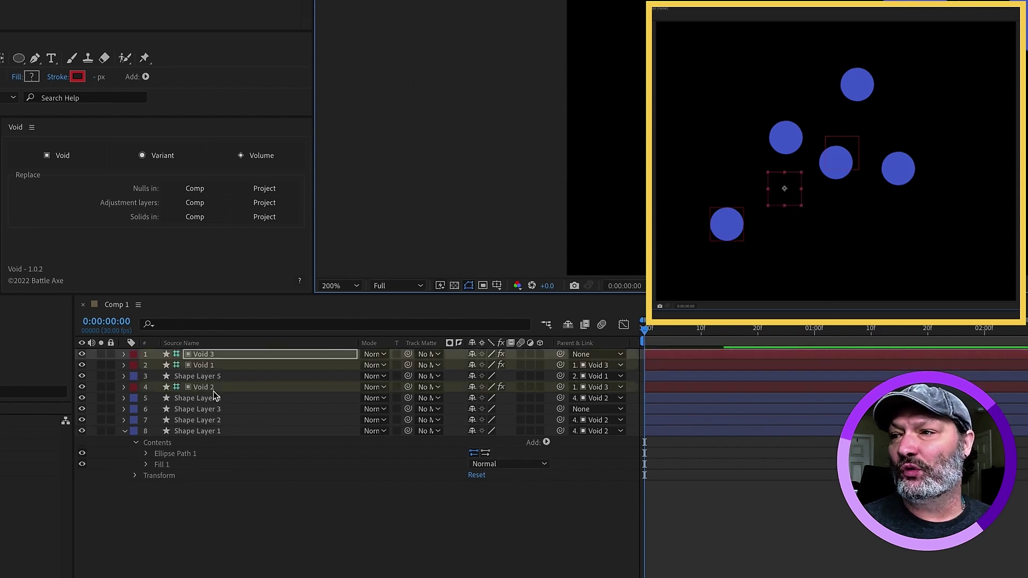
pyautogui.click(204, 387)
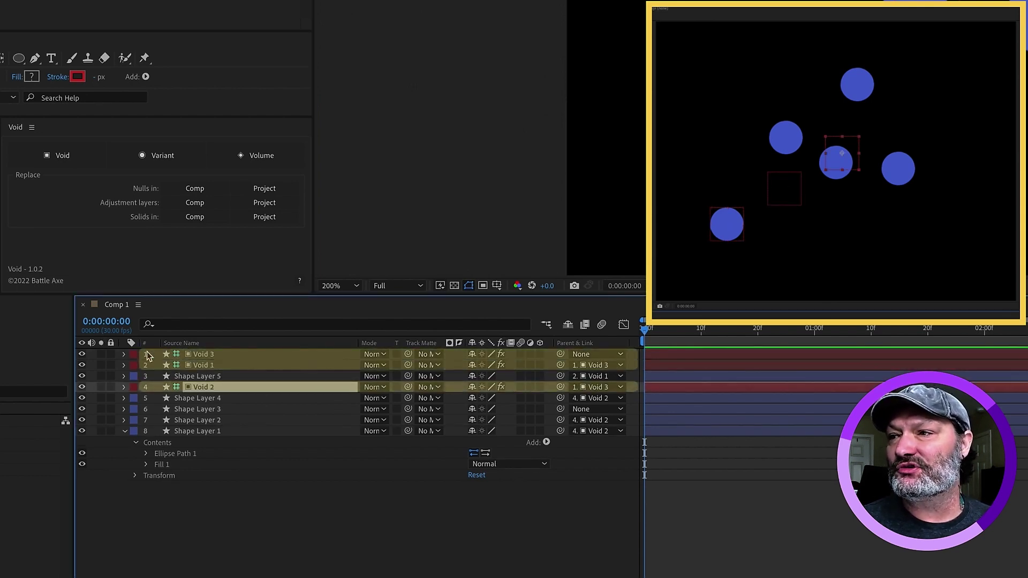
pyautogui.click(201, 358)
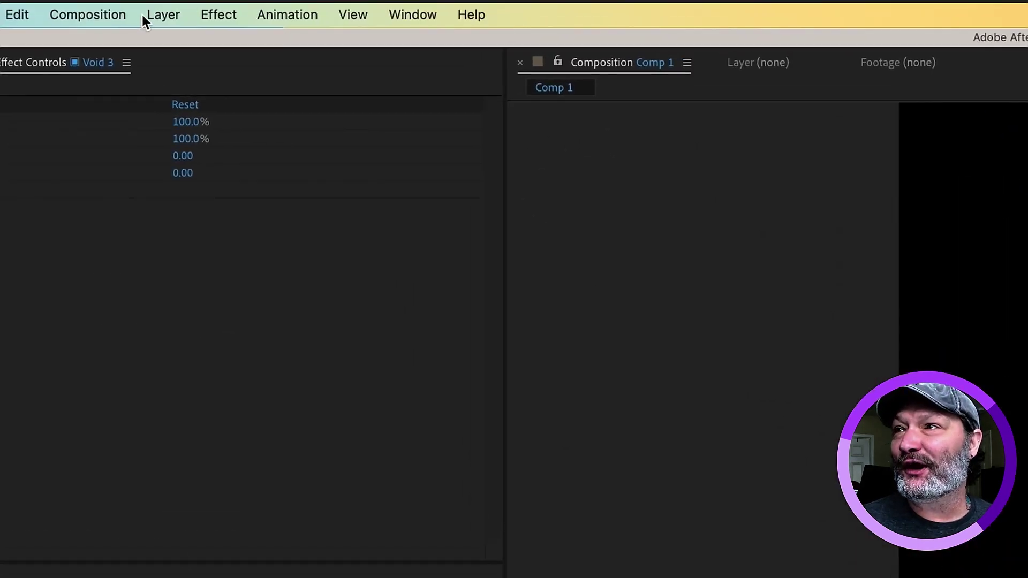
# Step: Add a null object through Layer > New > Null Object
pyautogui.click(143, 14)
pyautogui.moveTo(190, 48)
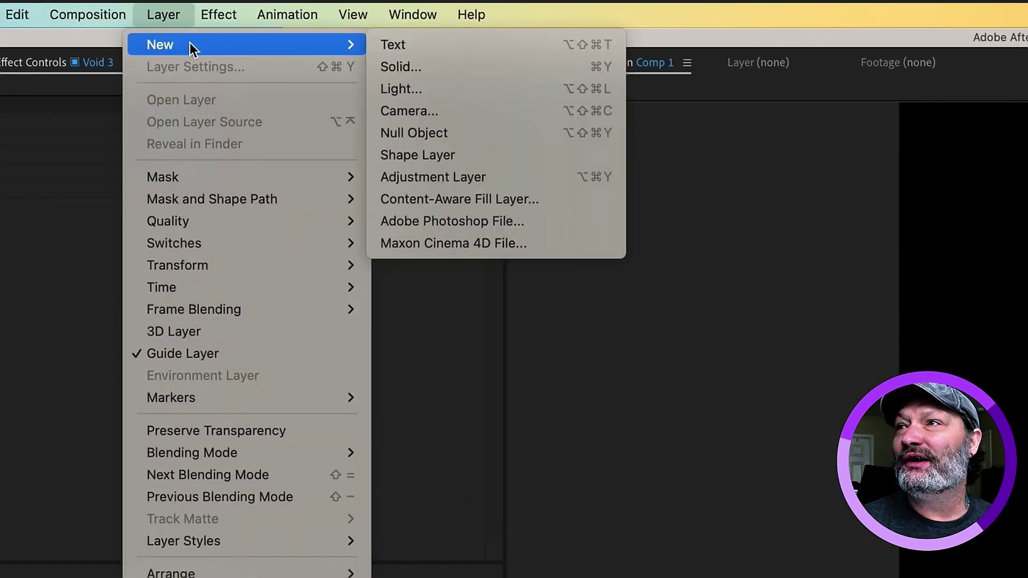
pyautogui.click(474, 131)
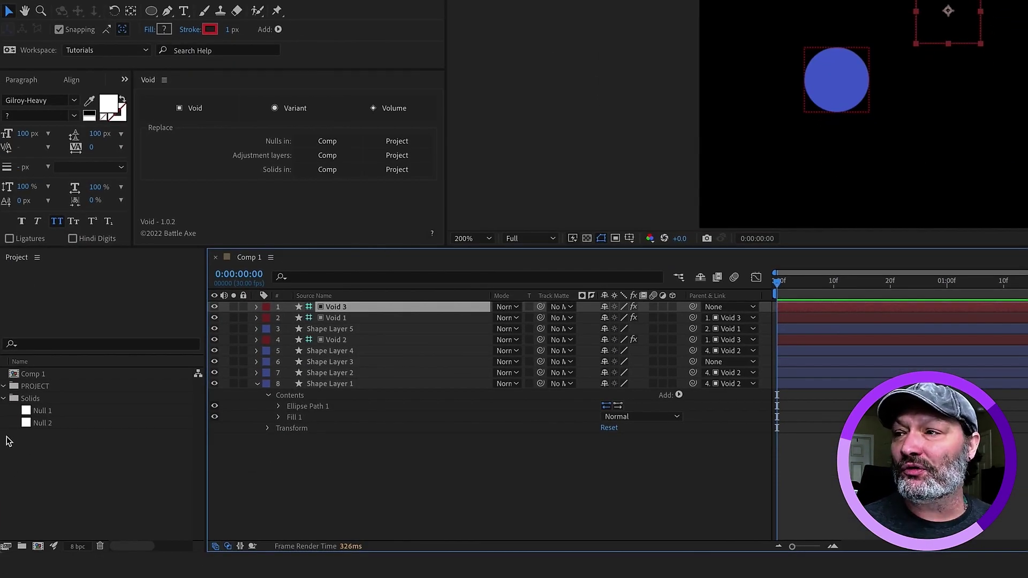
# Step: In the Solids folder, select Null 1 and Null 2 and delete them
pyautogui.click(41, 403)
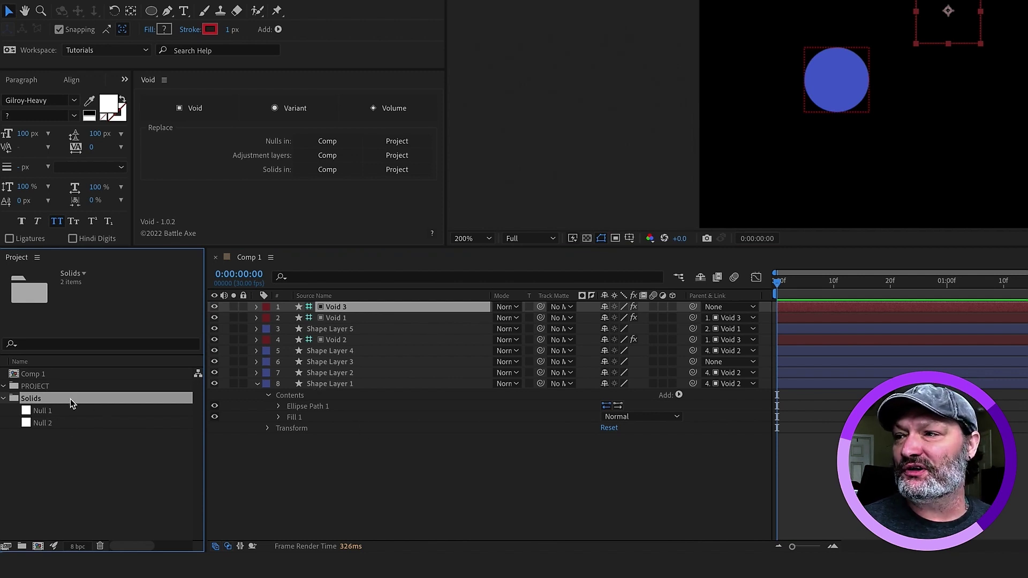
pyautogui.rightClick(43, 412)
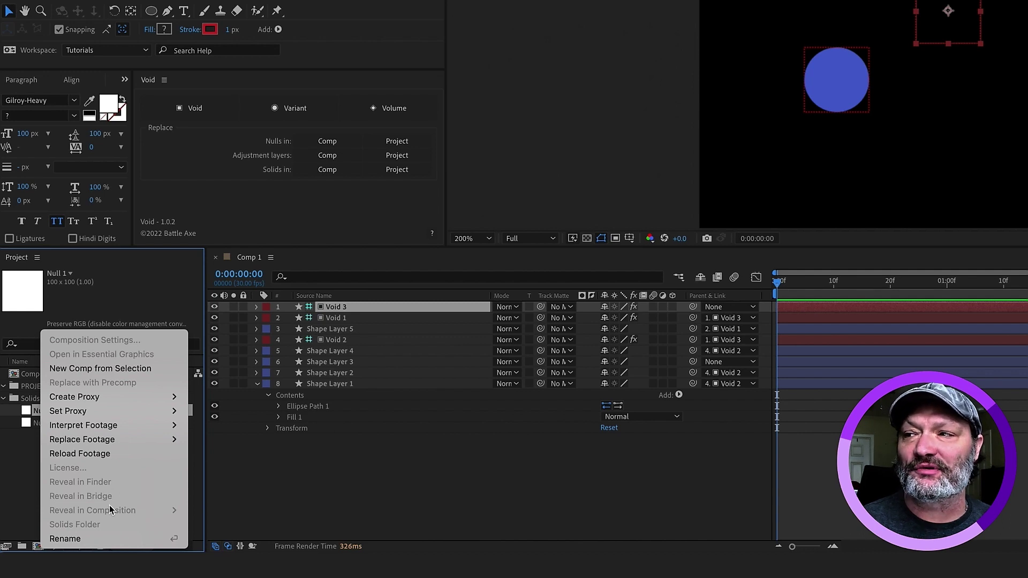
pyautogui.click(343, 498)
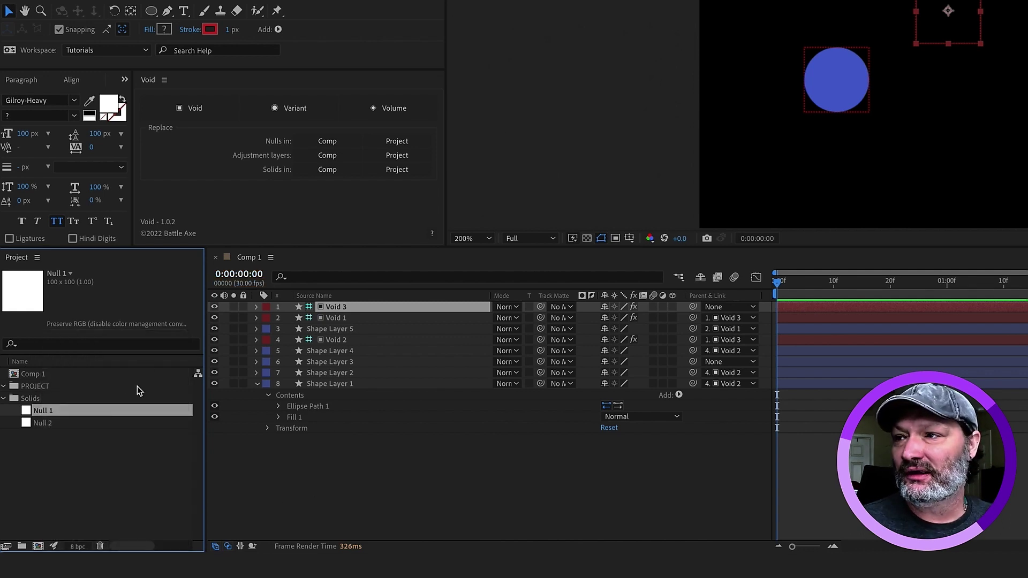
pyautogui.keyDown('shift'); pyautogui.click(76, 420); pyautogui.keyUp('shift')
pyautogui.press('Delete')
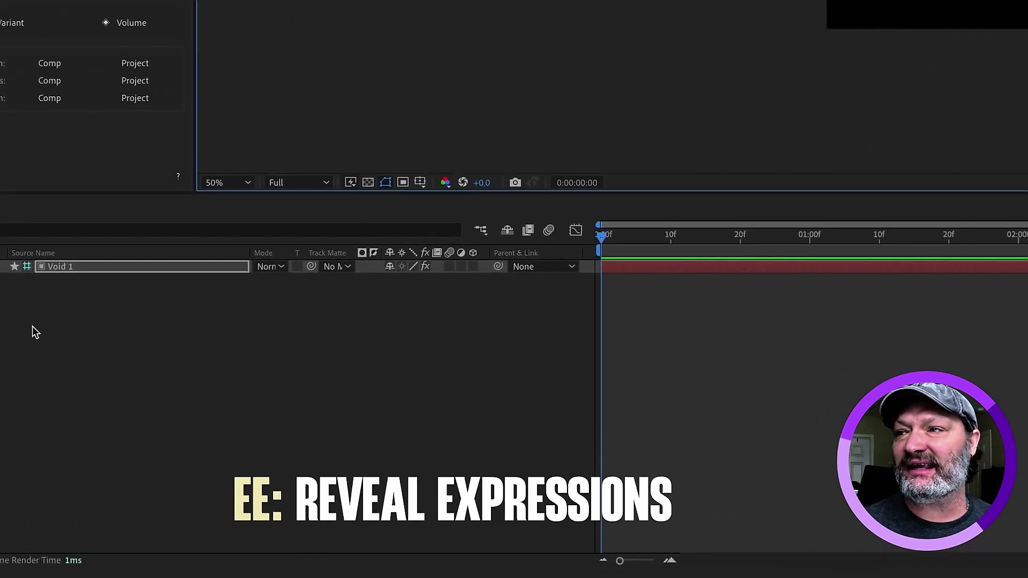
# Step: Show Void 1's Size, Position and Stroke Width expressions with E, then delete the Void 1 layer
pyautogui.press('e')
pyautogui.press('e')
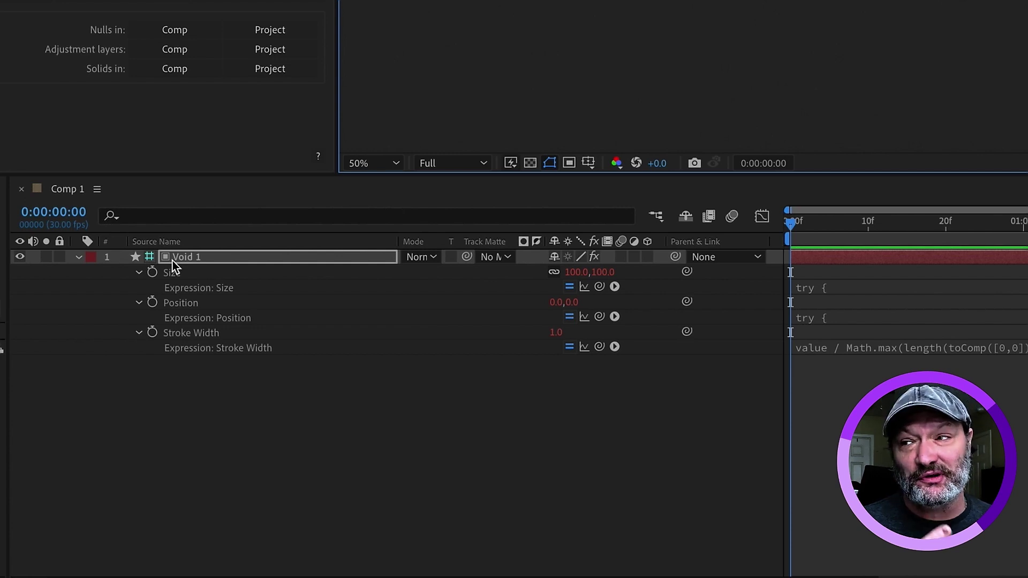
pyautogui.click(239, 261)
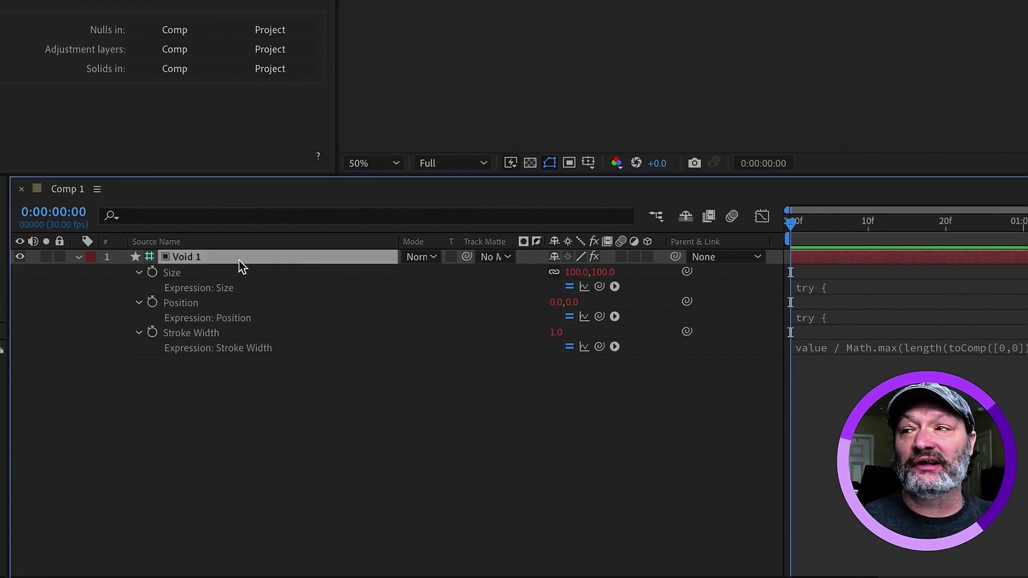
pyautogui.press('Delete')
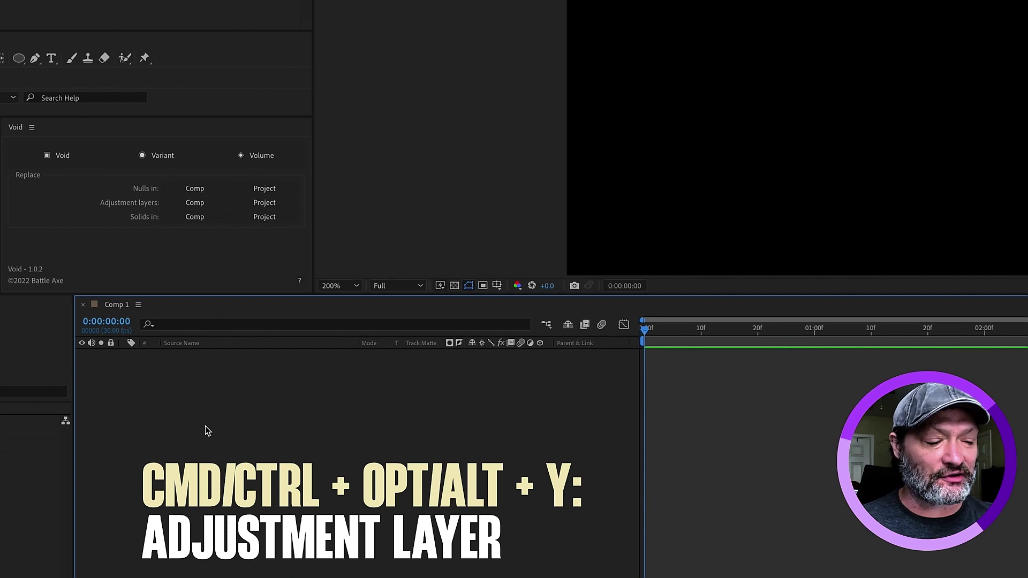
# Step: Add an adjustment layer and a Variant layer to Comp 1
pyautogui.hotkey('ctrl', 'alt', 'y')
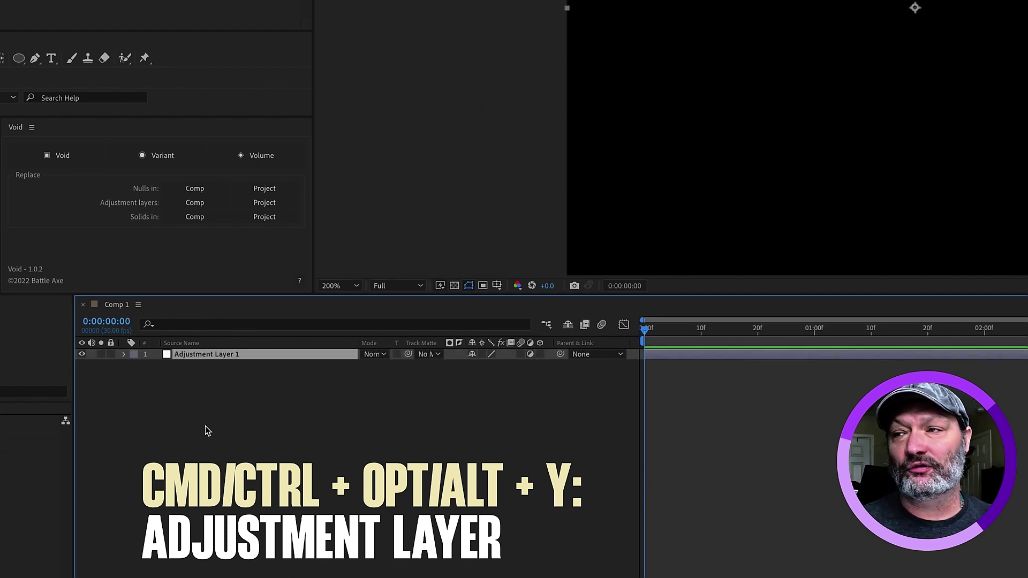
pyautogui.click(164, 14)
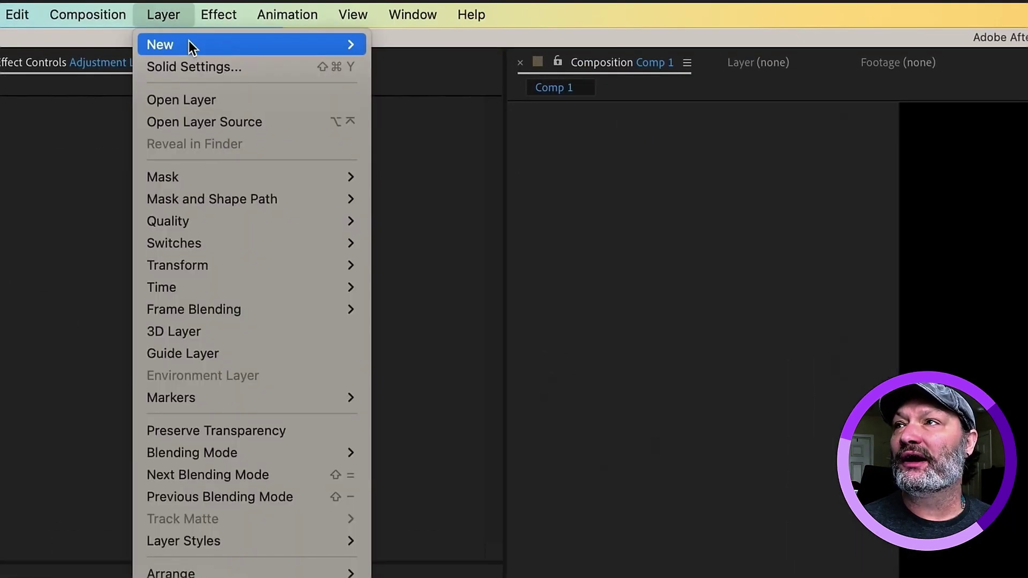
pyautogui.moveTo(190, 45)
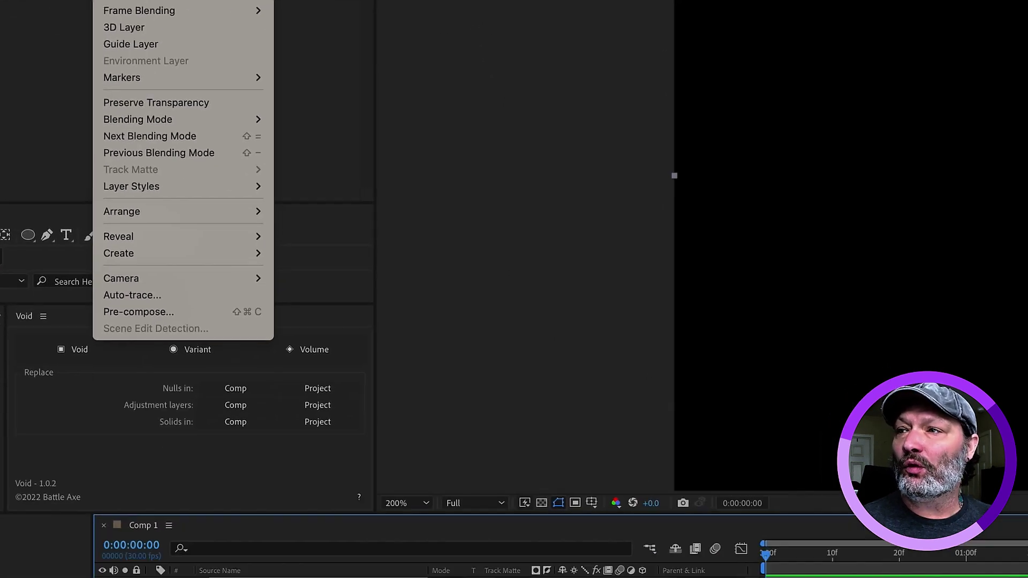
pyautogui.press('Escape')
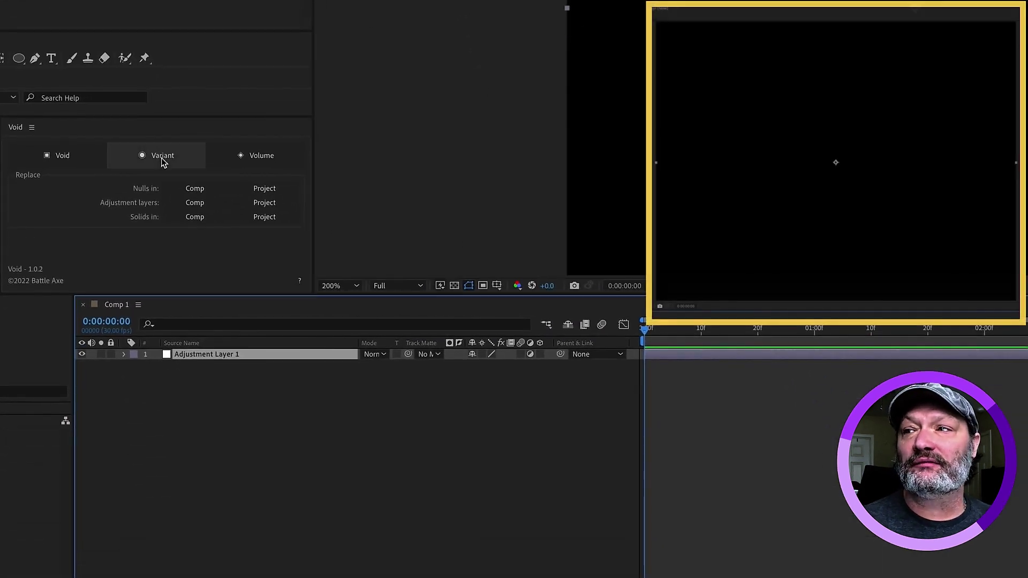
pyautogui.click(162, 159)
# Step: Expand Variant 1 to Rectangle Path 1 to view its 1080×1920 size, then remove both layers
pyautogui.click(232, 358)
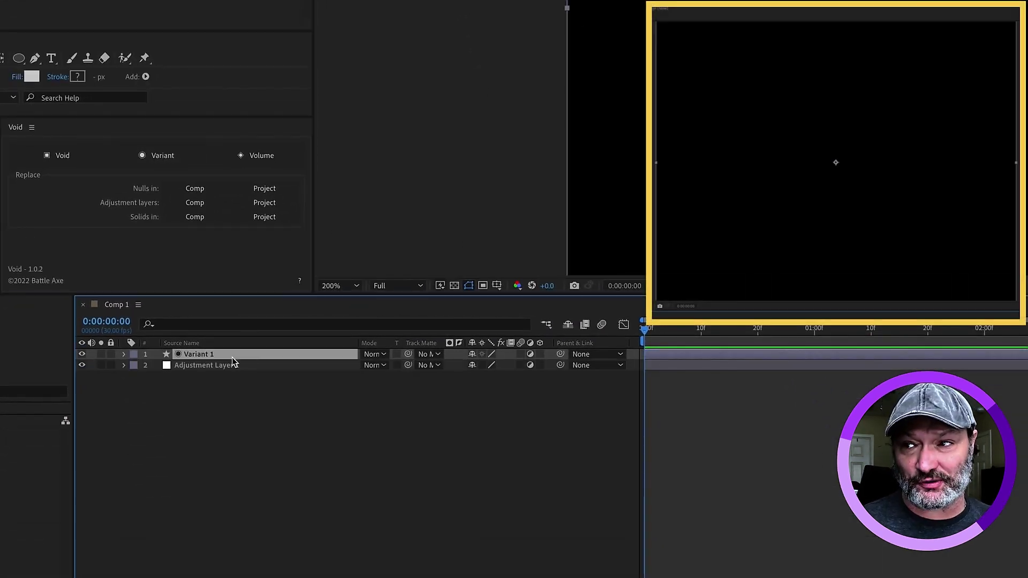
pyautogui.click(124, 356)
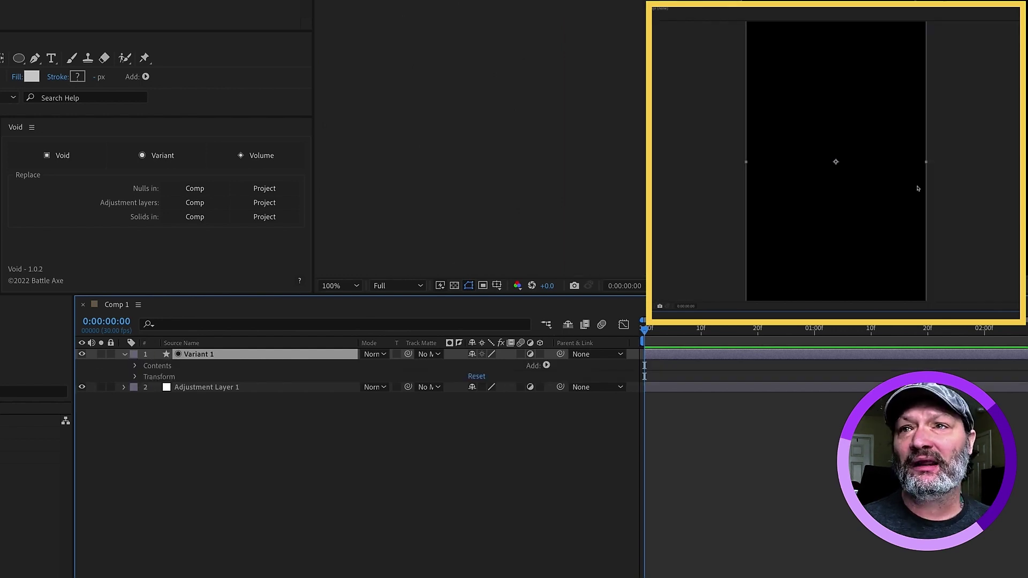
pyautogui.scroll(-1, 826, 202)
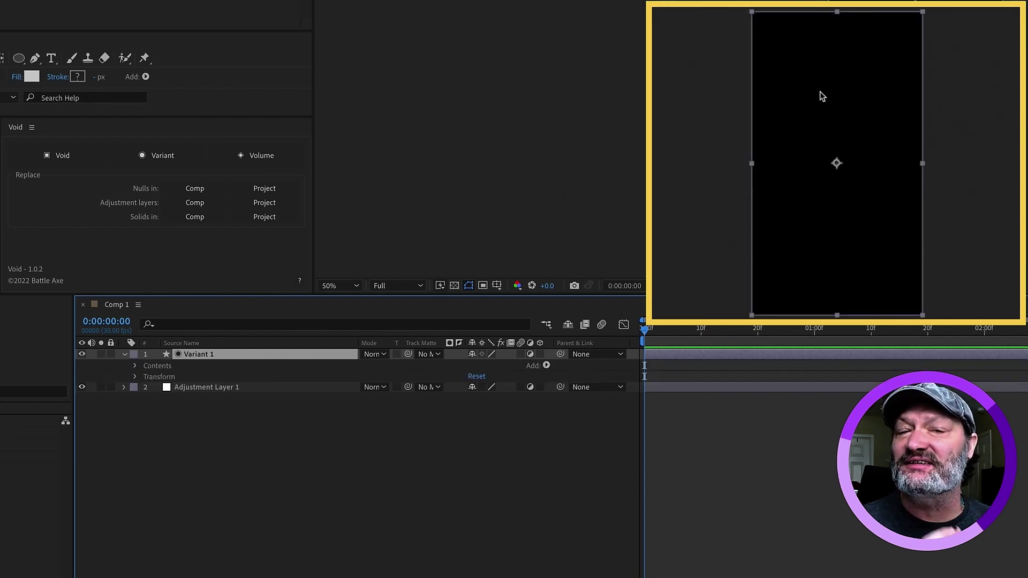
pyautogui.click(135, 366)
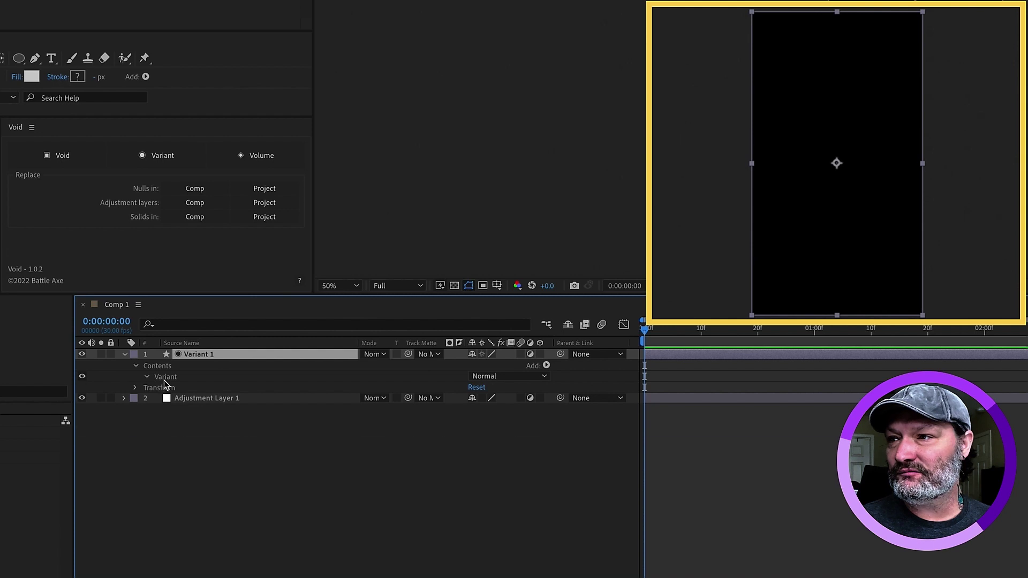
pyautogui.click(146, 377)
pyautogui.click(163, 389)
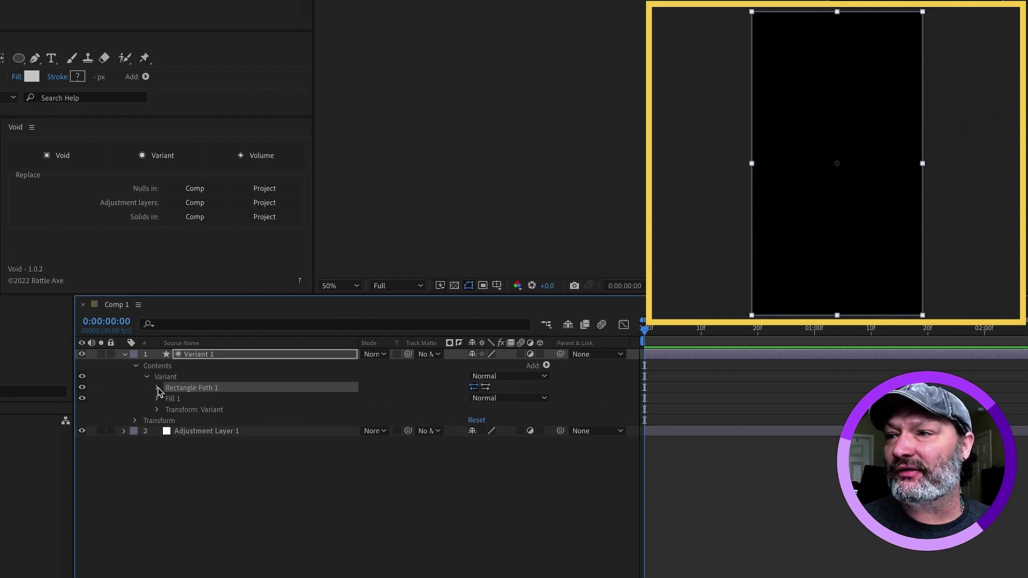
pyautogui.click(157, 389)
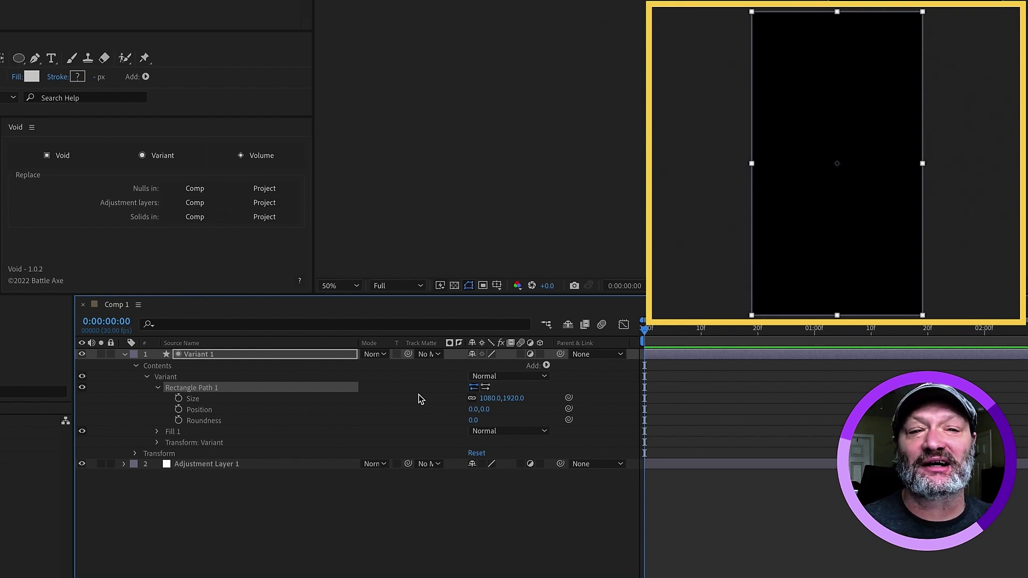
pyautogui.hotkey('ctrl', 'z')
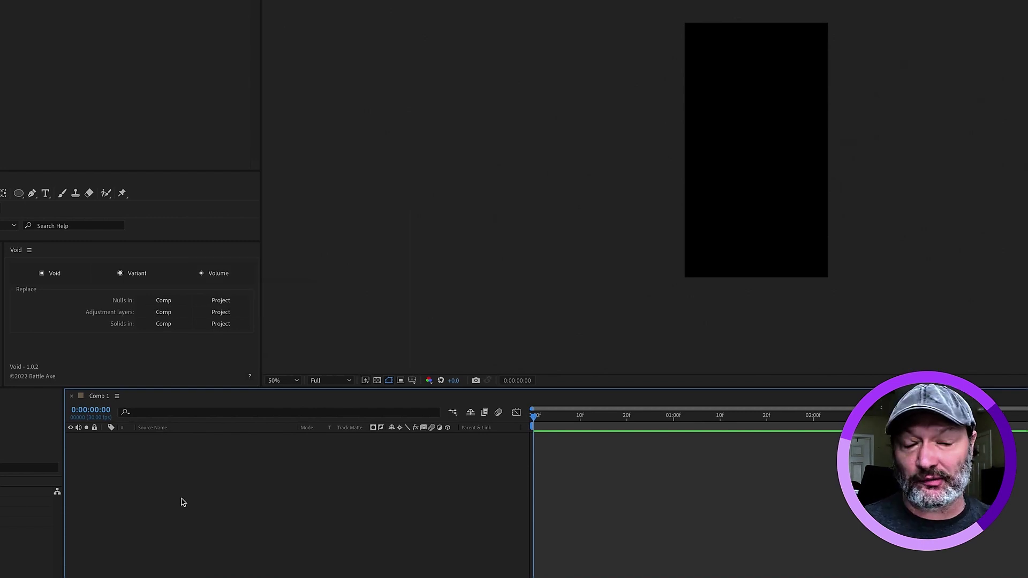
# Step: Start a new solid, check its colour, then cancel Solid Settings
pyautogui.hotkey('ctrl', 'y')
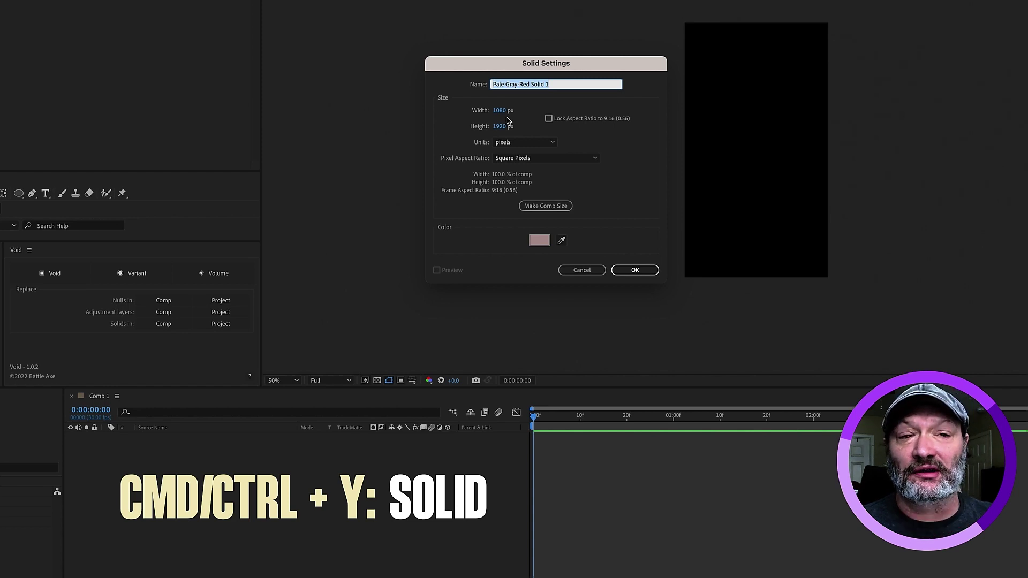
pyautogui.click(542, 242)
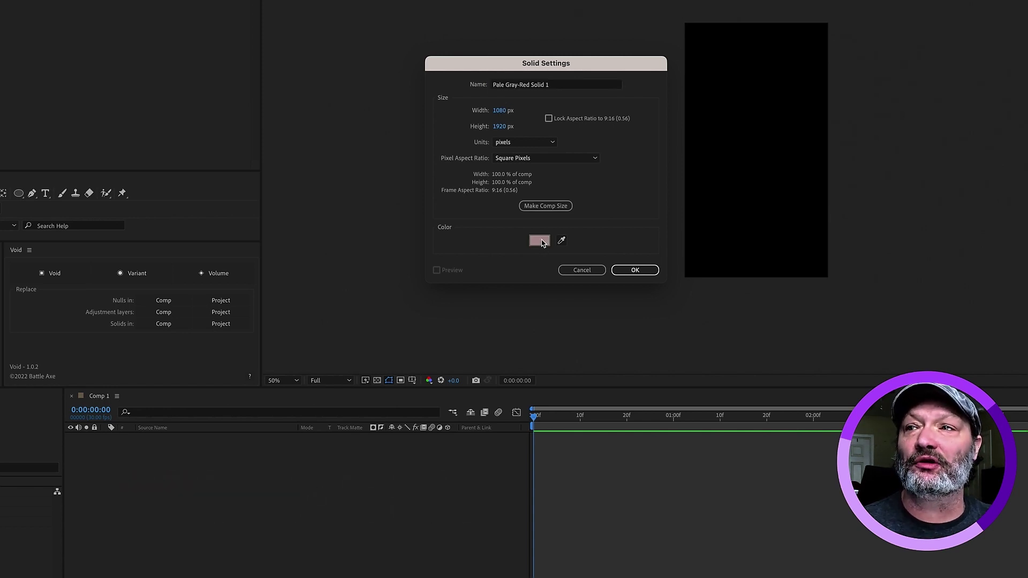
pyautogui.click(996, 82)
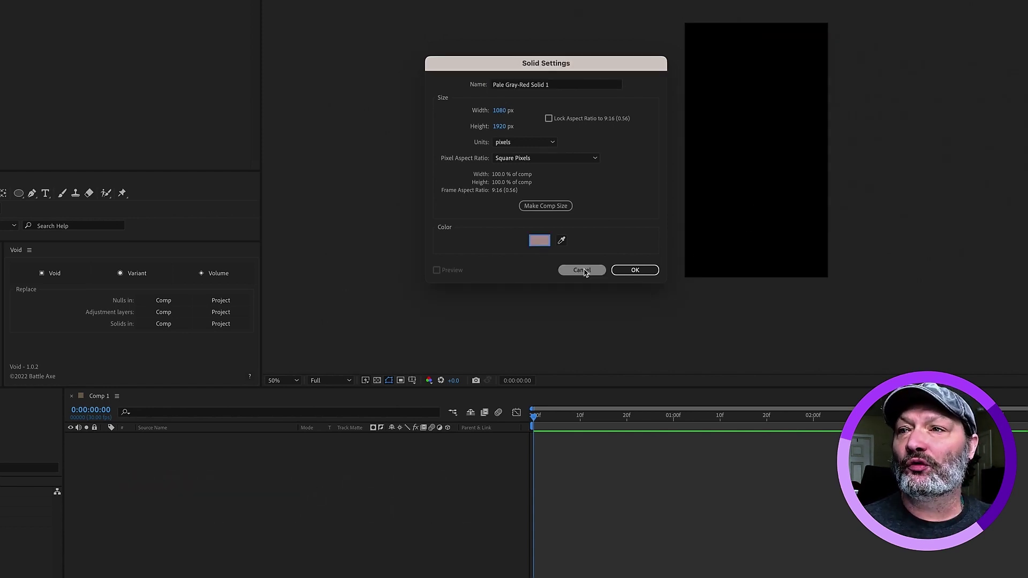
pyautogui.click(636, 270)
# Step: Add a light grey (CCCCCC) Volume layer from the Void panel
pyautogui.click(161, 15)
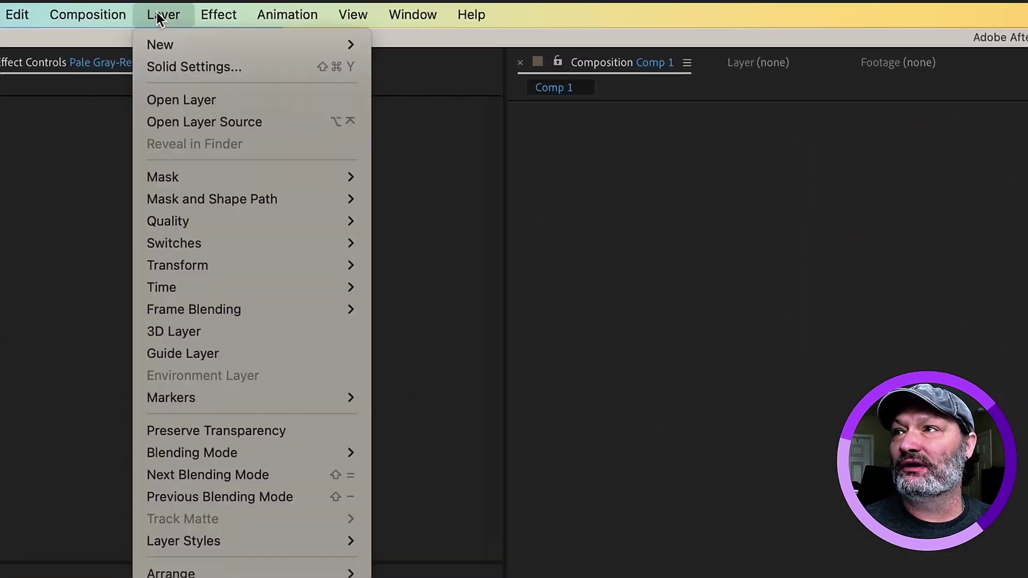
pyautogui.moveTo(202, 52)
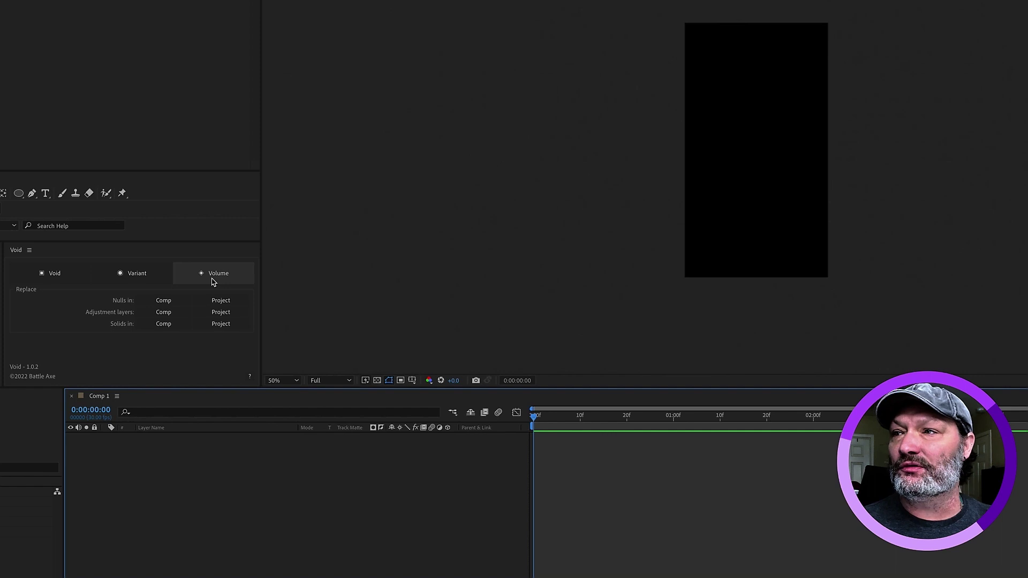
pyautogui.click(213, 274)
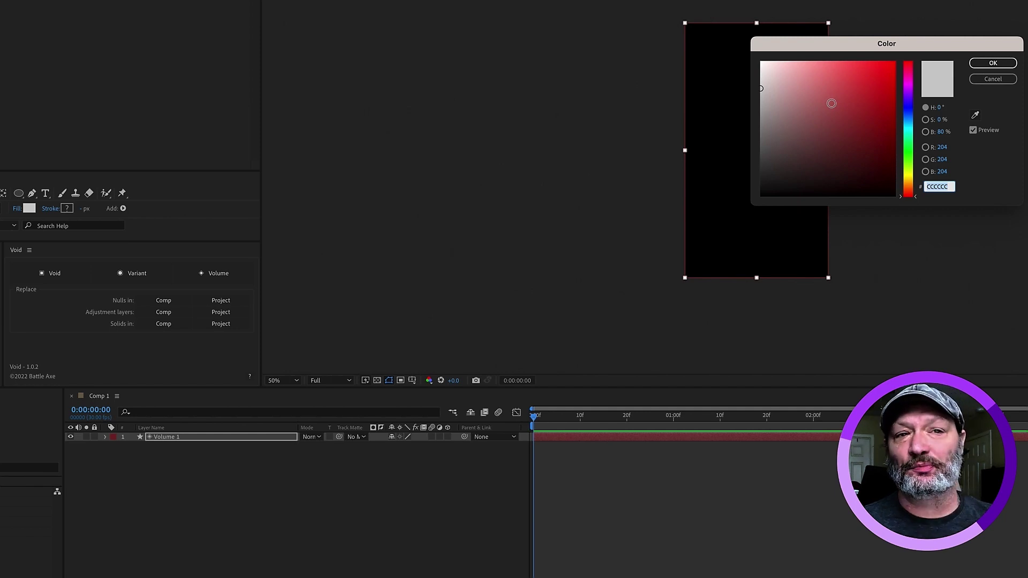
pyautogui.click(973, 64)
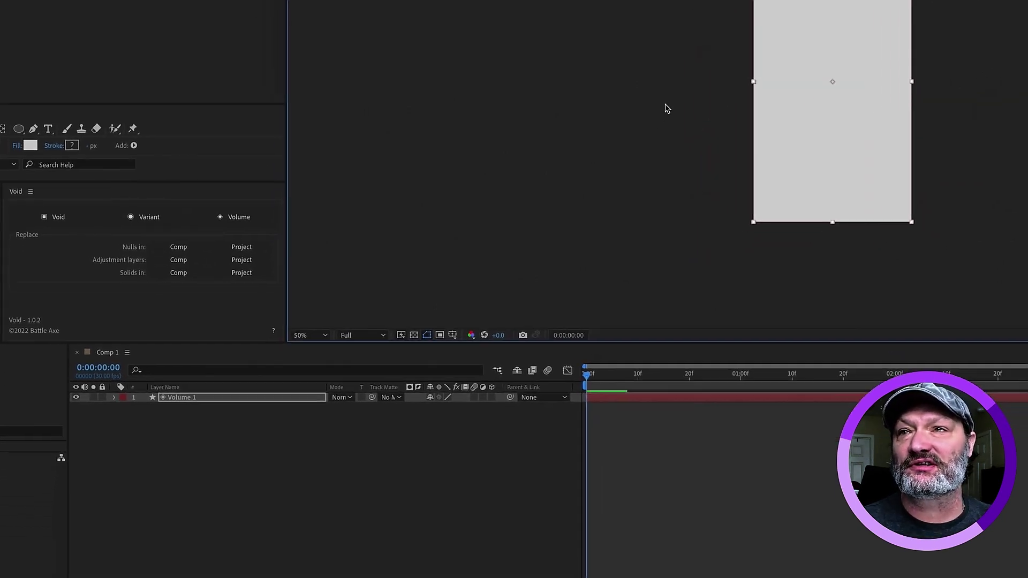
# Step: Expand Volume 1 to Rectangle Path 1 to confirm its 1080×1920 size, then delete the layer
pyautogui.click(114, 398)
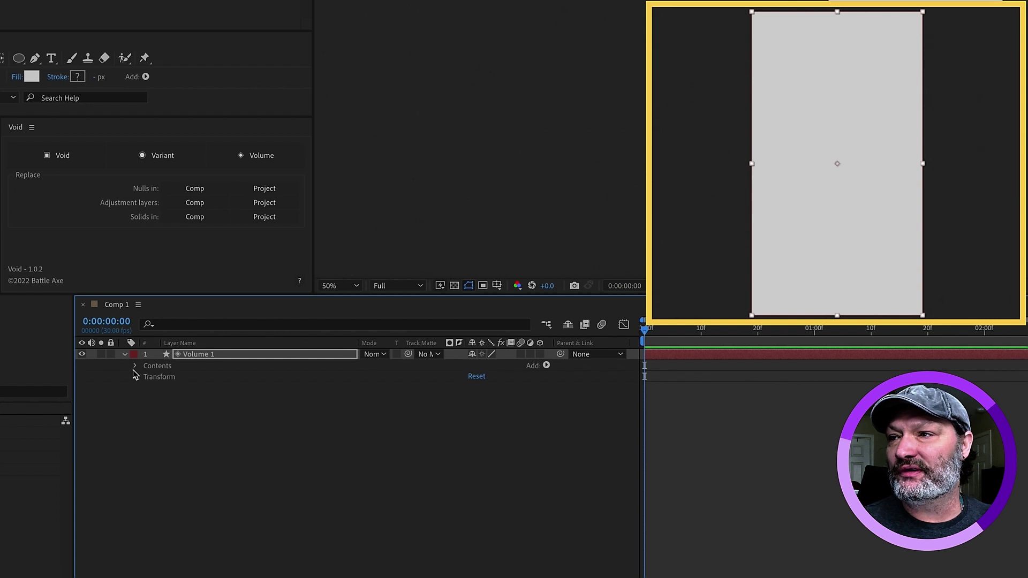
pyautogui.click(135, 366)
pyautogui.click(147, 377)
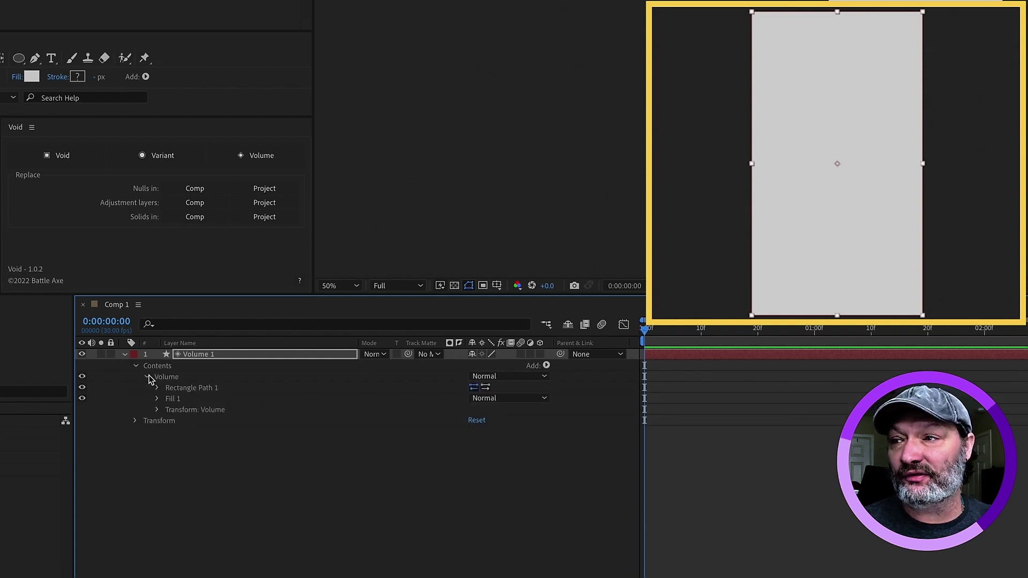
pyautogui.click(158, 388)
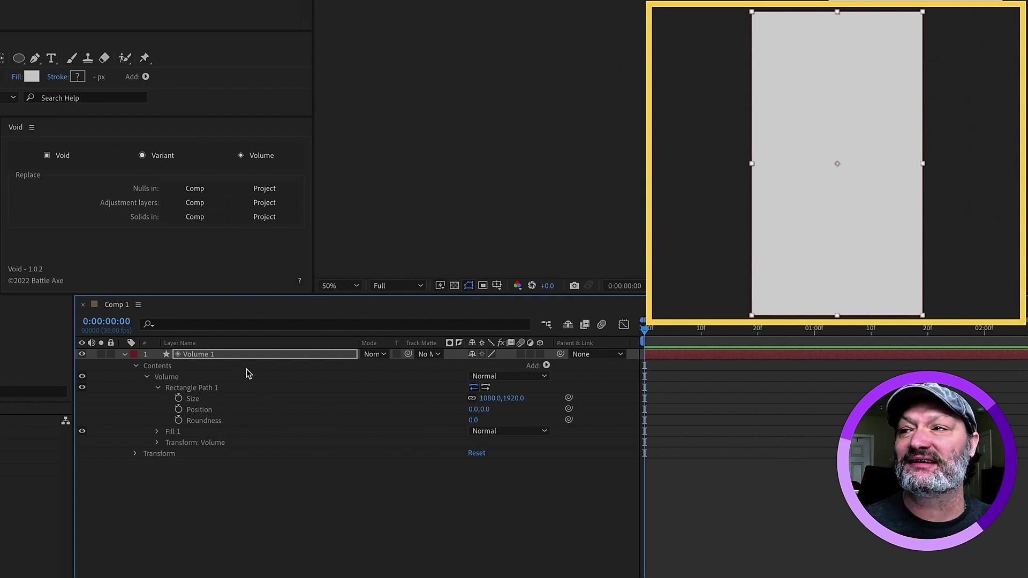
pyautogui.click(237, 357)
pyautogui.press('Delete')
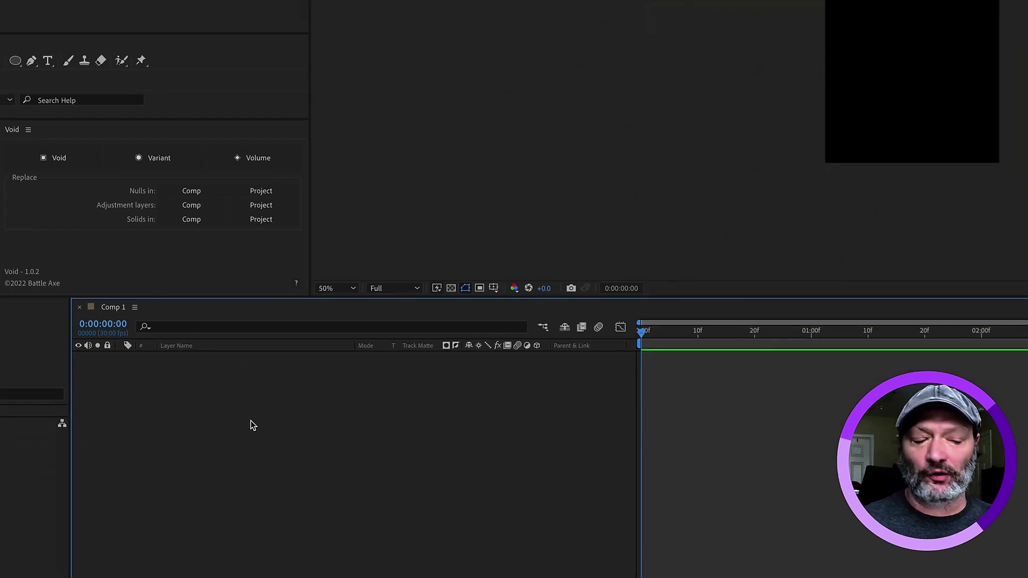
# Step: Set Comp 1's height to 1080 px, making it a 1080×1080 square
pyautogui.press('super+k')
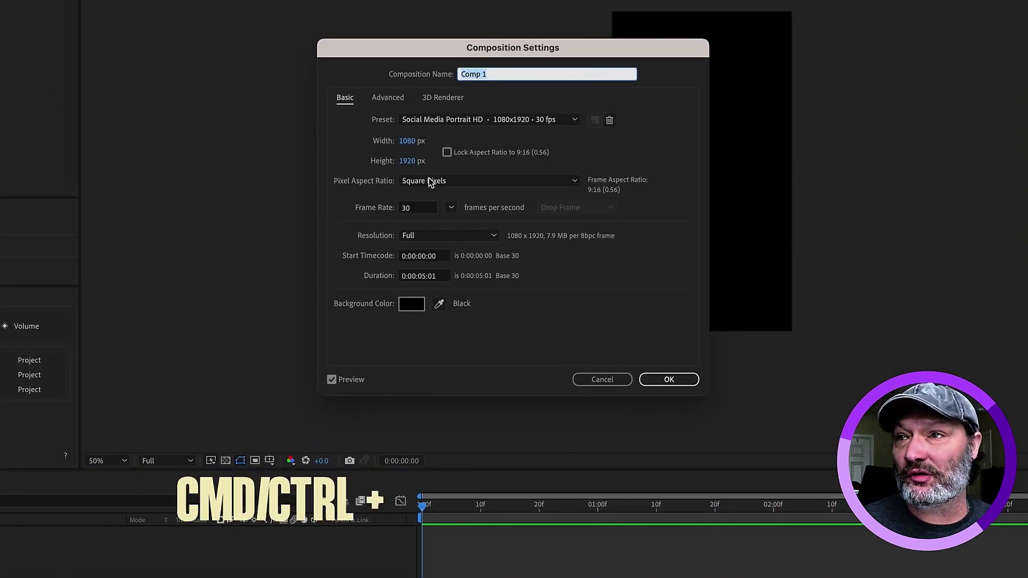
pyautogui.click(410, 133)
pyautogui.moveTo(406, 168); pyautogui.dragTo(408, 168)
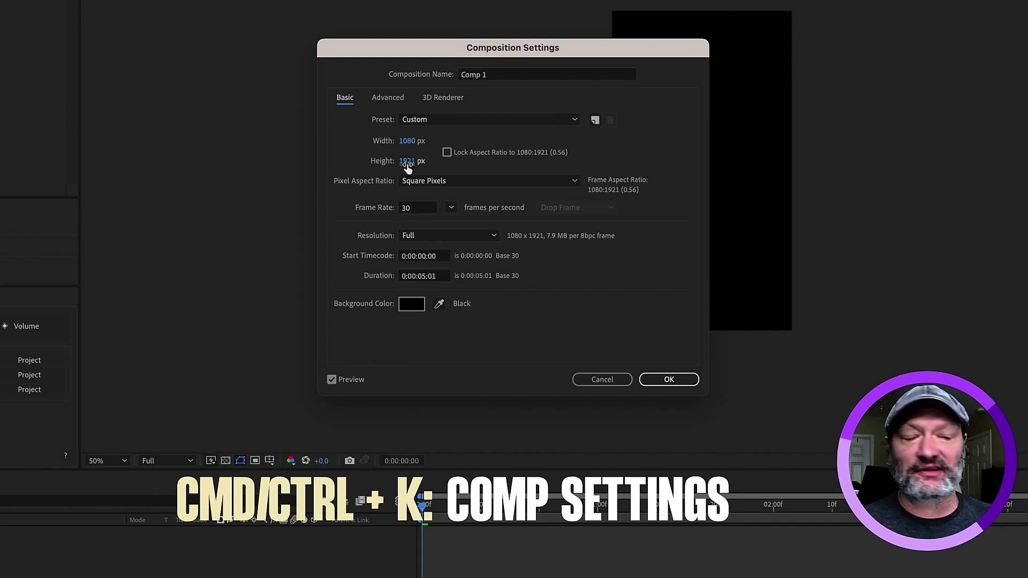
pyautogui.click(407, 162)
pyautogui.write('1080')
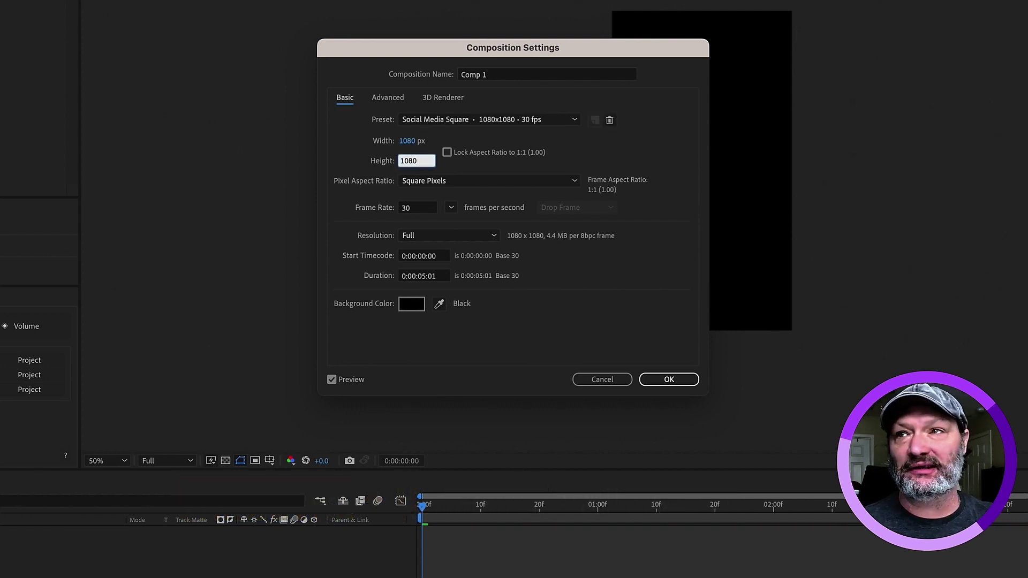
pyautogui.press('Return')
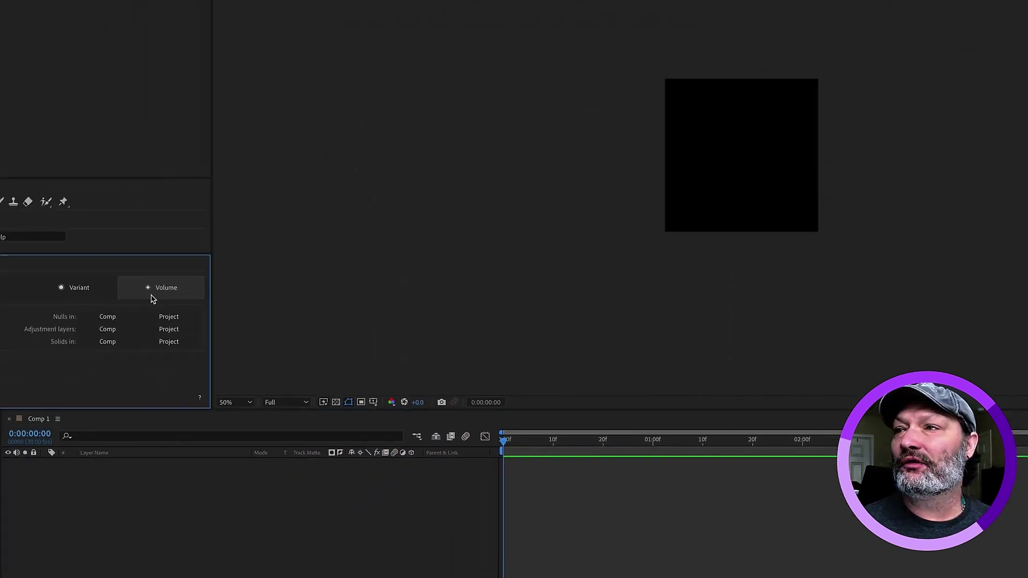
# Step: Add a light grey Volume layer and search its properties for 's' to check the rectangle Size
pyautogui.click(153, 295)
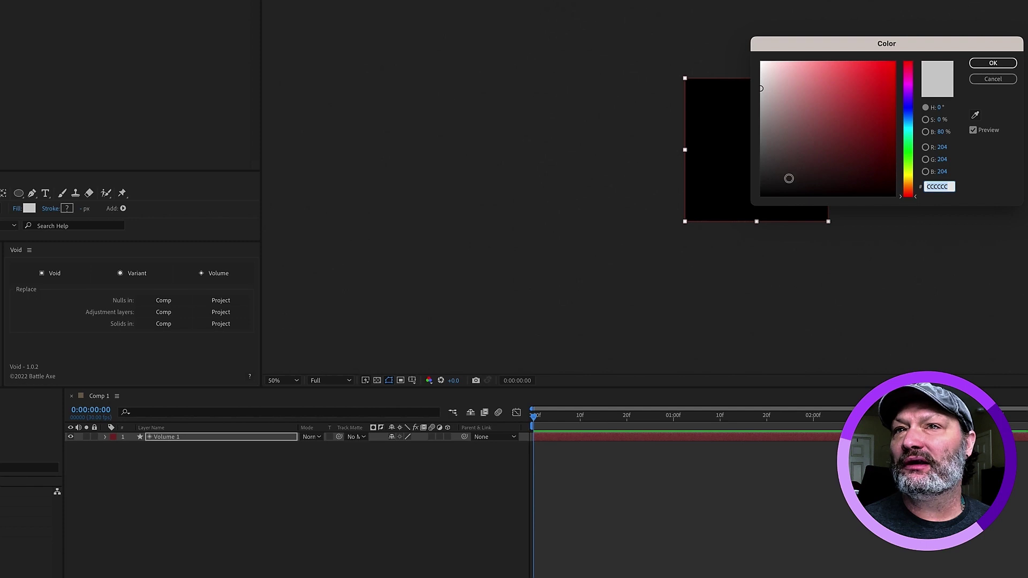
pyautogui.click(993, 63)
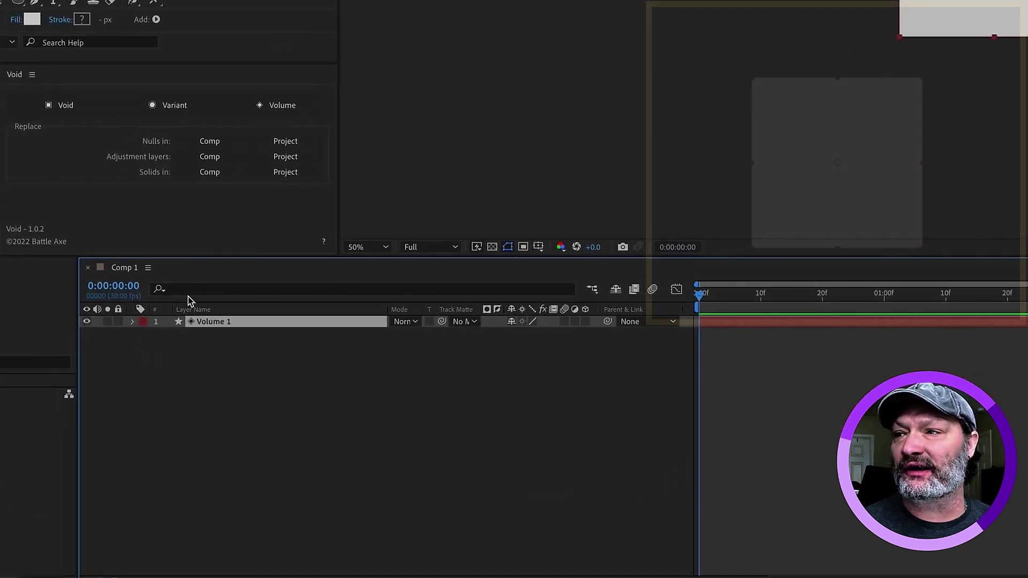
pyautogui.click(150, 412)
pyautogui.write('s')
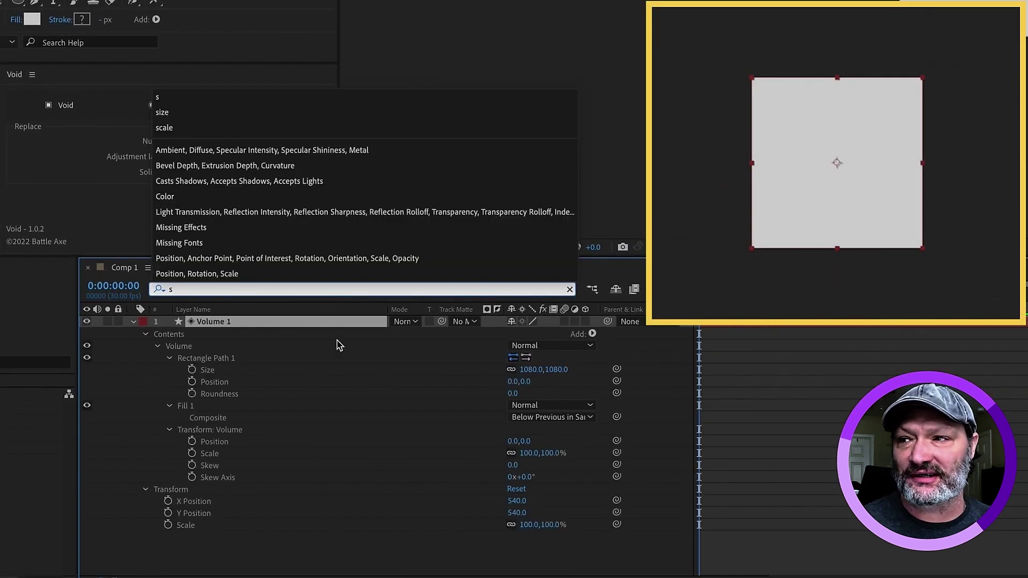
pyautogui.click(229, 360)
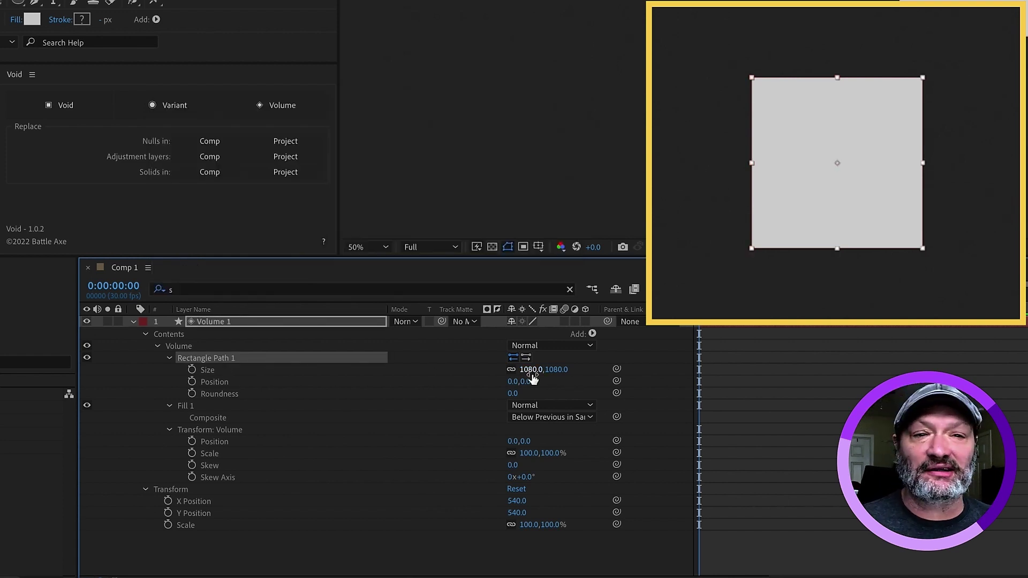
pyautogui.click(190, 322)
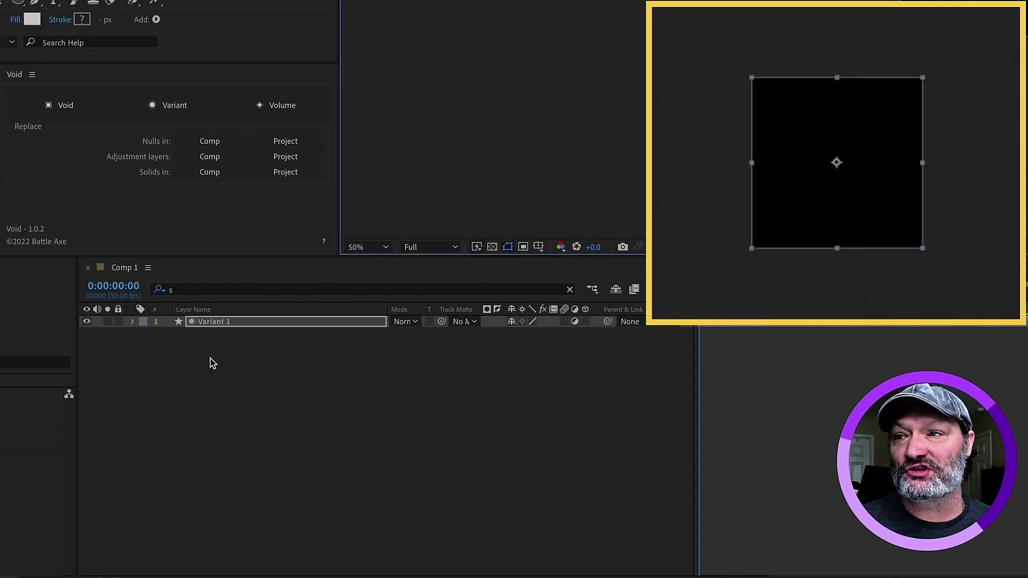
# Step: Select Variant 1 and search its properties for 's' to check its 1080×1080 rectangle
pyautogui.click(261, 320)
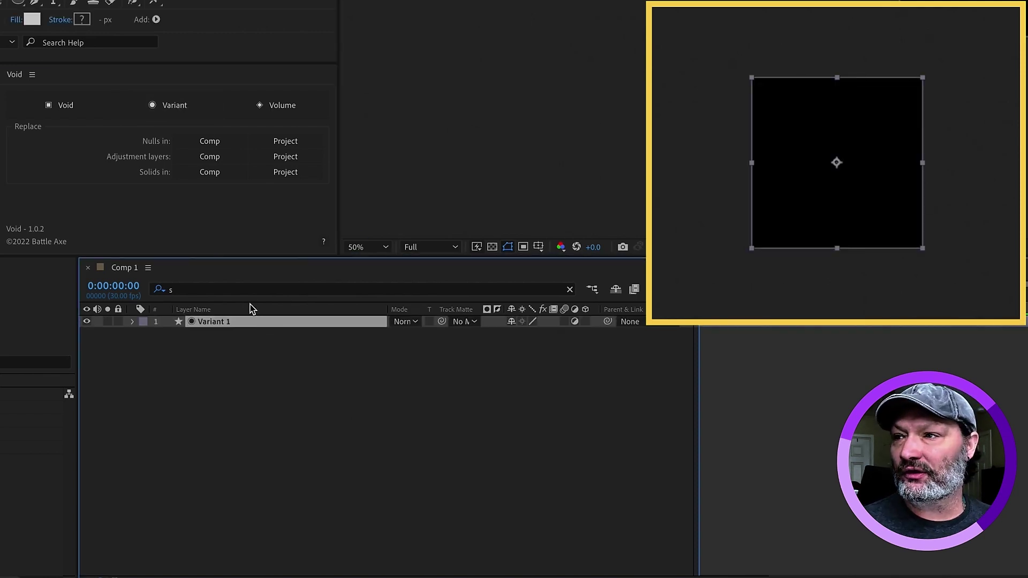
pyautogui.click(246, 290)
pyautogui.write('s')
pyautogui.press('BackSpace')
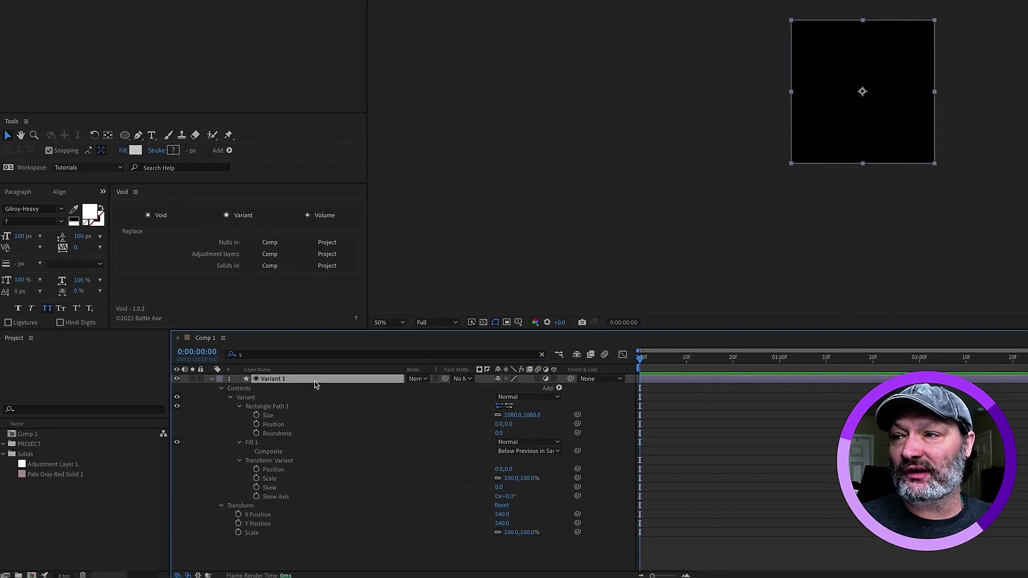
# Step: Delete Variant 1, add five Pale Gray-Red solids, and duplicate the fifth solid
pyautogui.press('Delete')
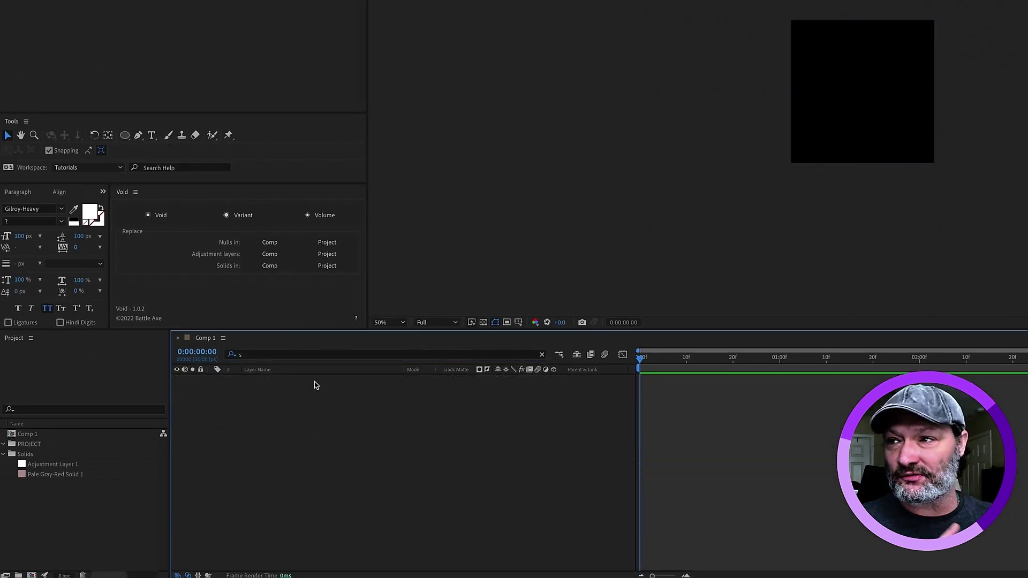
pyautogui.hotkey('ctrl', 'y')
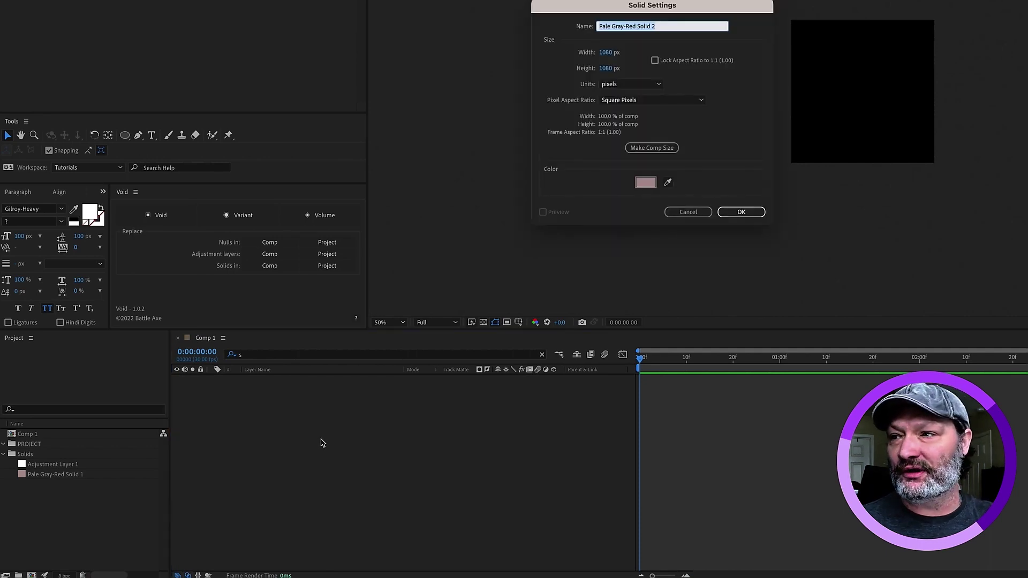
pyautogui.click(755, 212)
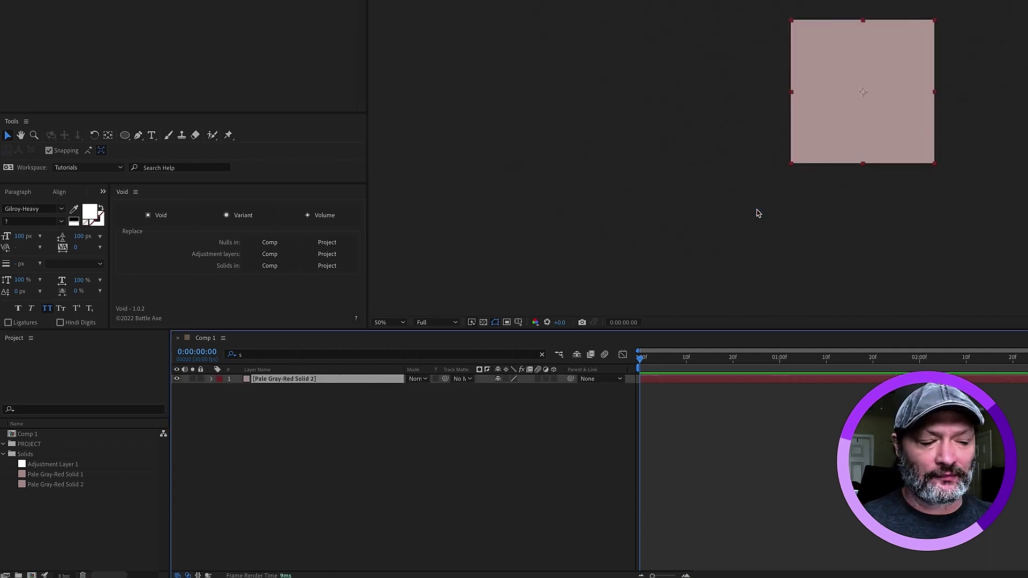
pyautogui.hotkey('ctrl', 'y')
pyautogui.click(755, 213)
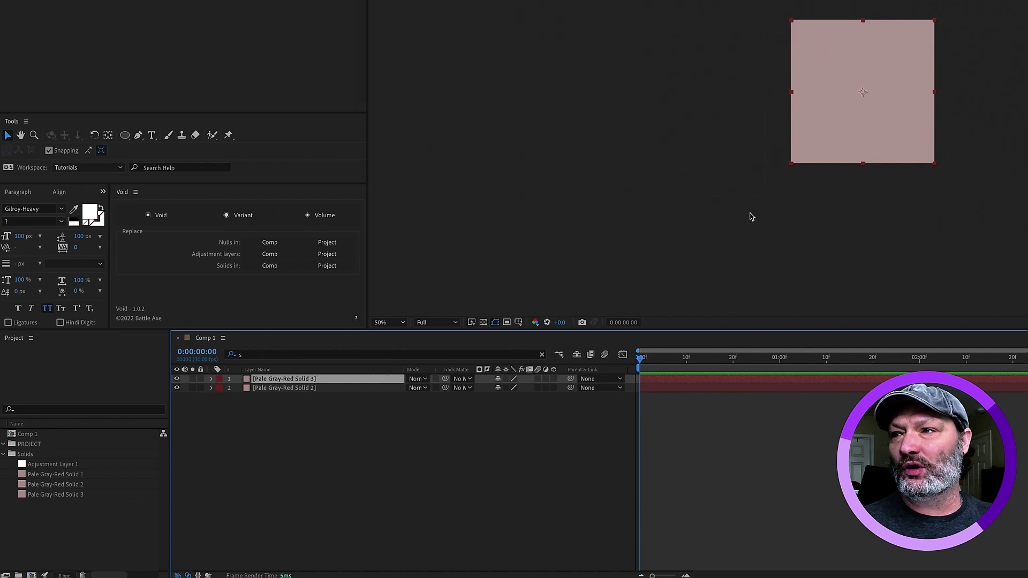
pyautogui.hotkey('ctrl', 'y')
pyautogui.click(746, 214)
pyautogui.hotkey('ctrl', 'y')
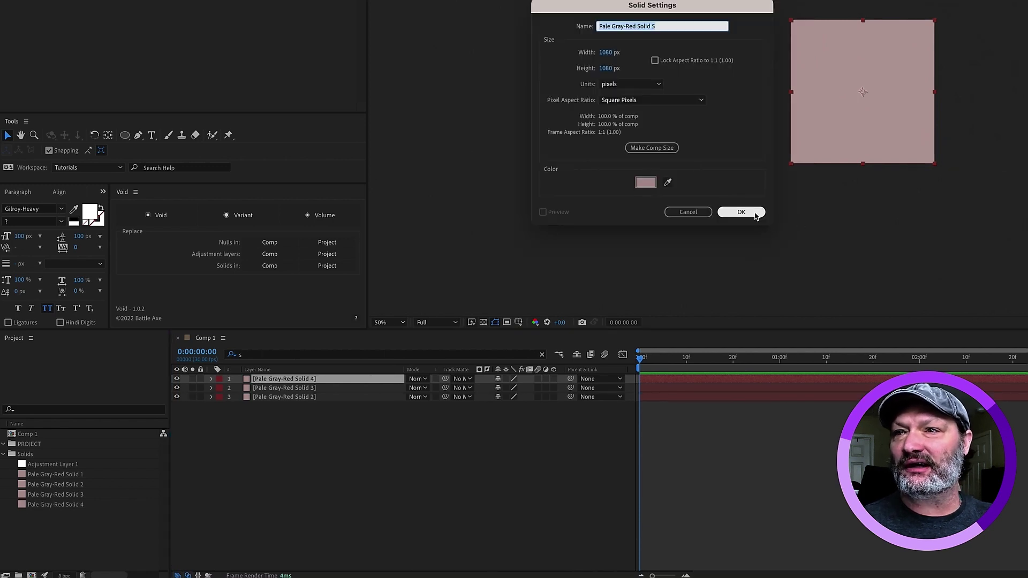
pyautogui.click(750, 212)
pyautogui.hotkey('ctrl', 'd')
pyautogui.hotkey('ctrl', 'd')
pyautogui.hotkey('ctrl', 'd')
pyautogui.hotkey('ctrl', 'd')
pyautogui.hotkey('ctrl', 'd')
pyautogui.hotkey('ctrl', 'd')
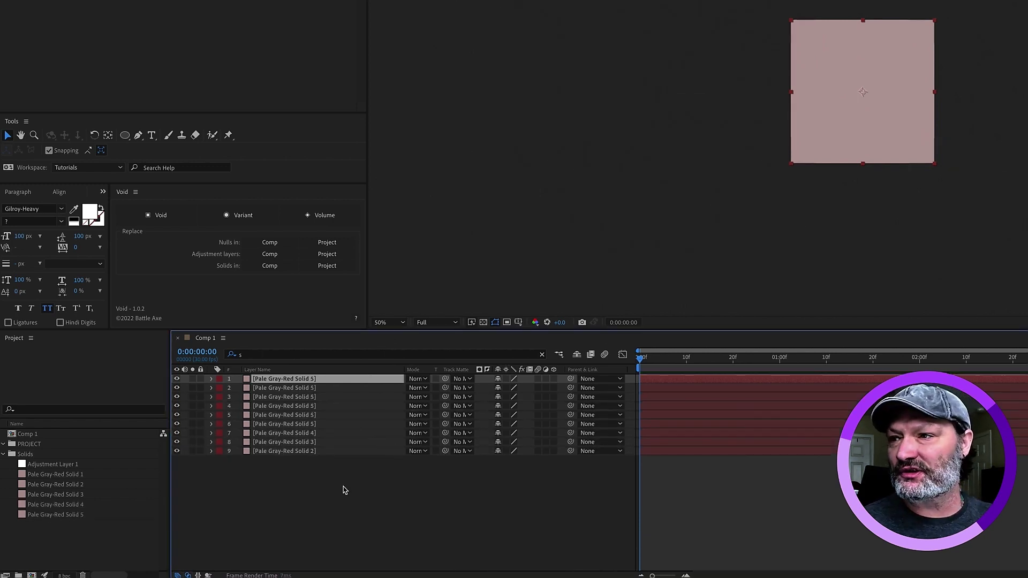
# Step: Add a null layer and an adjustment layer, duplicating each several times
pyautogui.click(343, 492)
pyautogui.hotkey('ctrl', 'alt', 'shift', 'y')
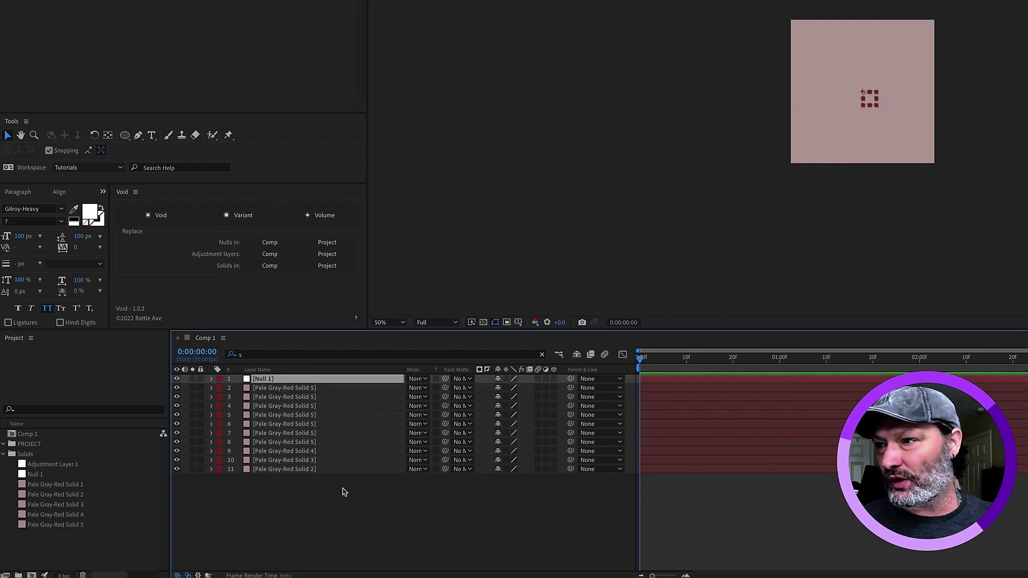
pyautogui.hotkey('ctrl', 'd')
pyautogui.hotkey('ctrl', 'd')
pyautogui.hotkey('ctrl', 'd')
pyautogui.hotkey('ctrl', 'd')
pyautogui.hotkey('ctrl', 'd')
pyautogui.hotkey('ctrl', 'd')
pyautogui.hotkey('ctrl', 'd')
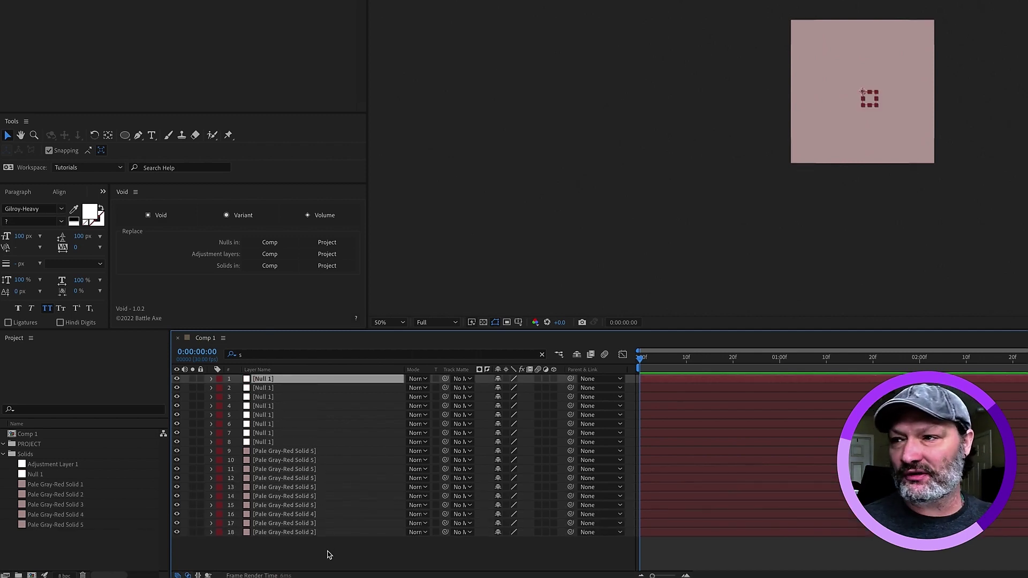
pyautogui.hotkey('ctrl', 'alt', 'y')
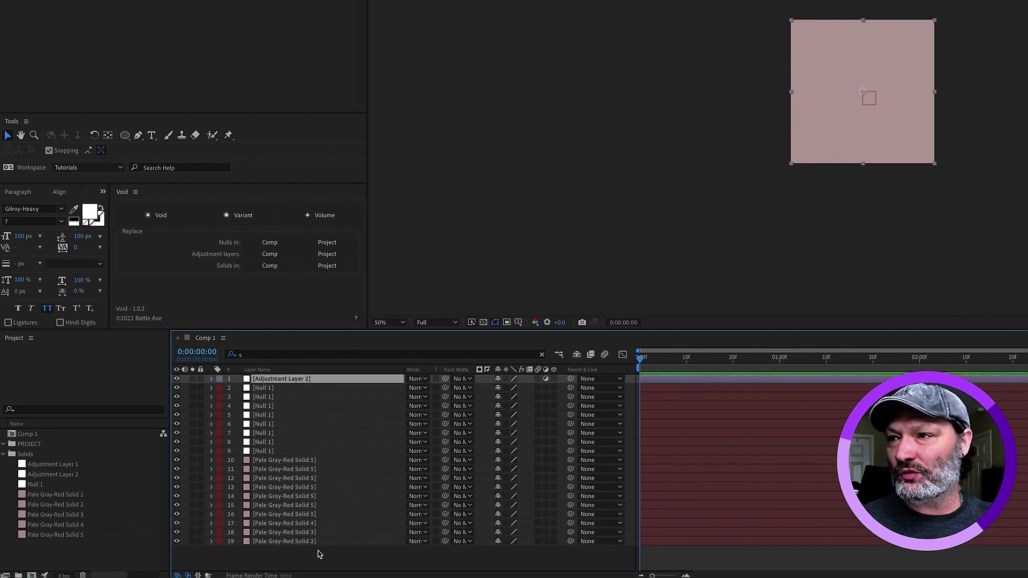
pyautogui.hotkey('ctrl', 'd')
pyautogui.hotkey('ctrl', 'd')
pyautogui.hotkey('ctrl', 'd')
pyautogui.hotkey('ctrl', 'd')
pyautogui.hotkey('ctrl', 'd')
pyautogui.hotkey('ctrl', 'd')
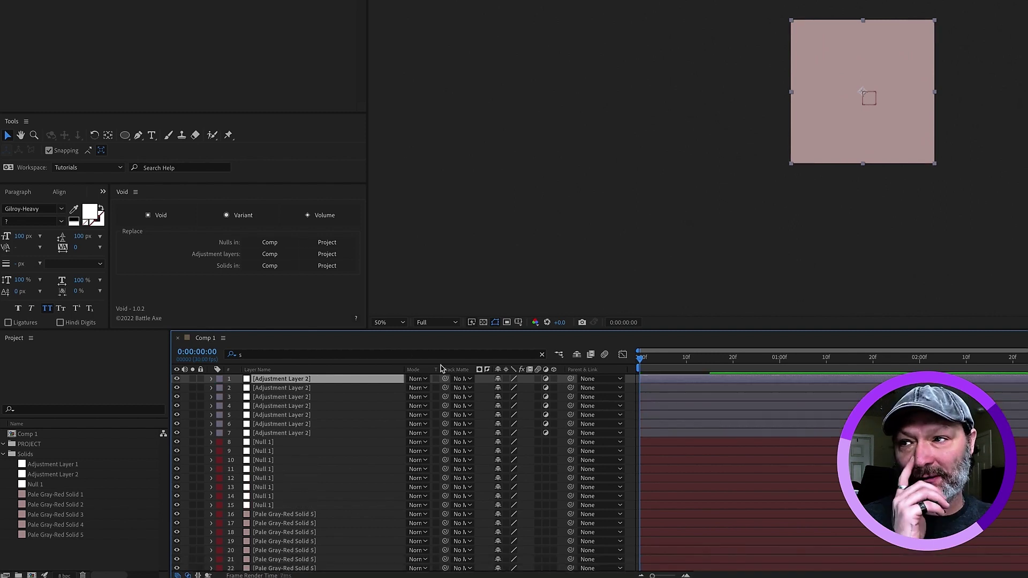
# Step: Rename Comp 1 to 'VOID' in the Project panel and duplicate it into VOID 2 and VOID 3
pyautogui.click(30, 434)
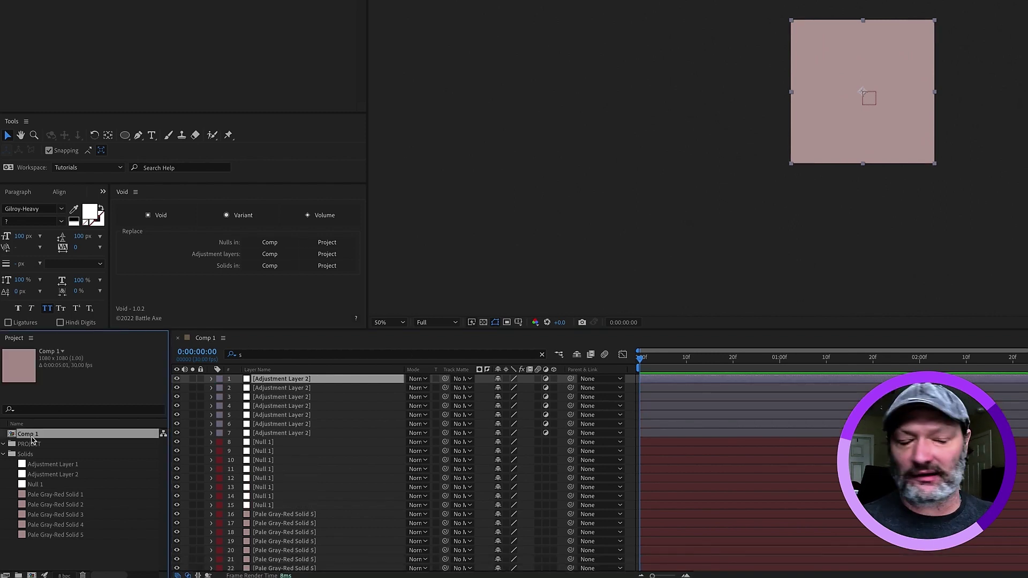
pyautogui.press('Return')
pyautogui.write('VOID')
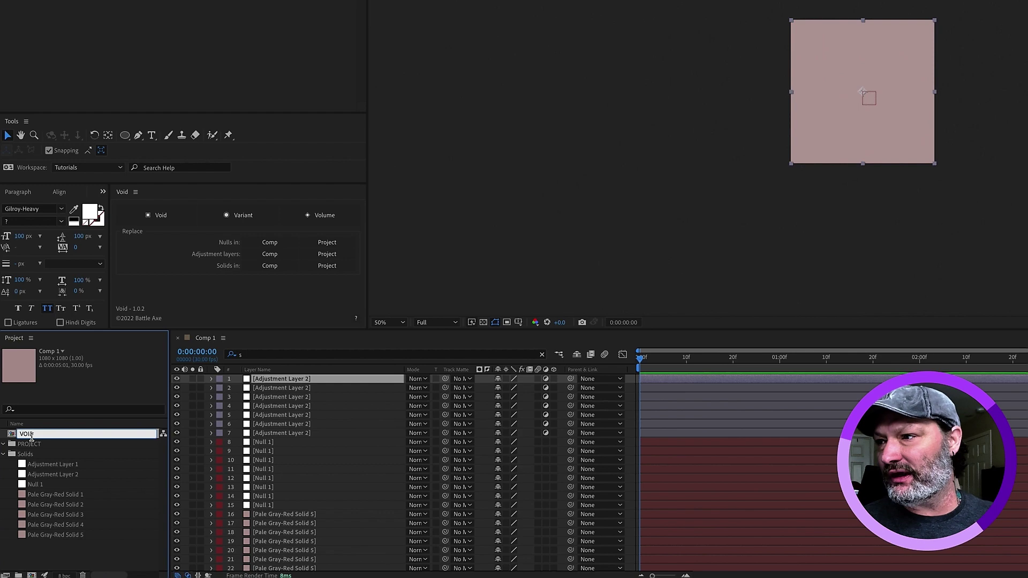
pyautogui.press('Return')
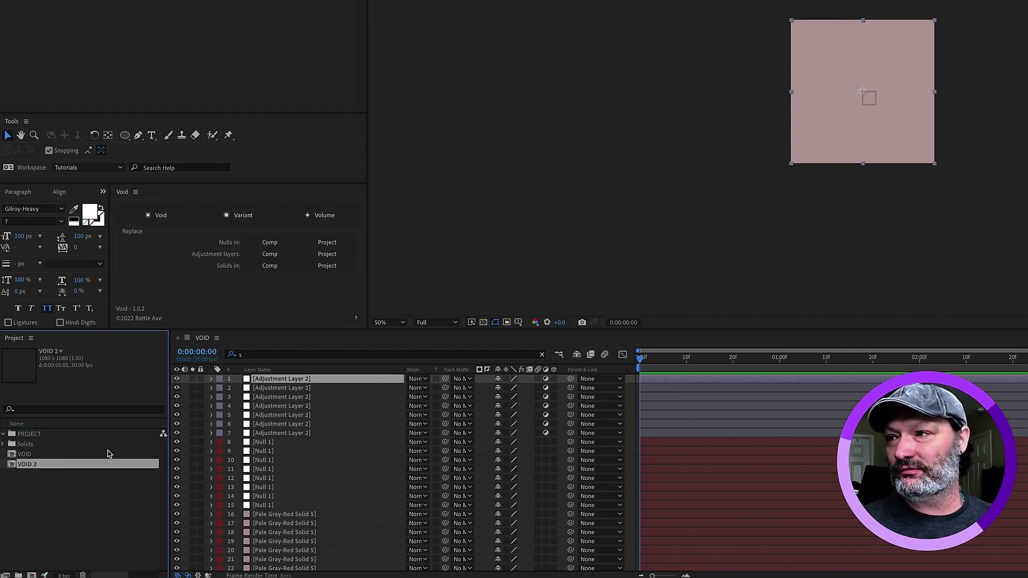
pyautogui.click(109, 454)
pyautogui.hotkey('ctrl', 'd')
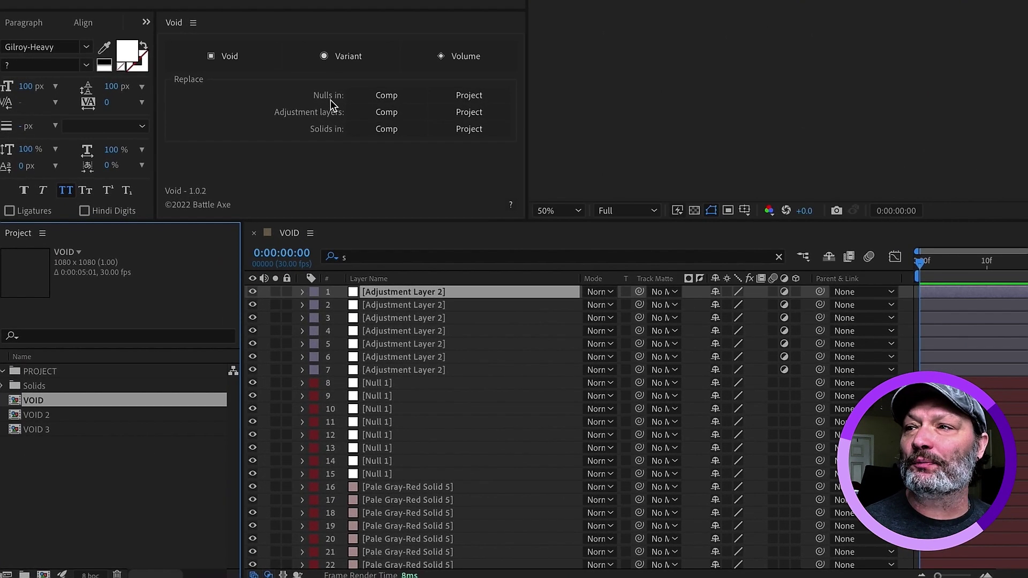
# Step: Give the eight Null 1 layers a yellow label
pyautogui.click(375, 383)
pyautogui.keyDown('shift'); pyautogui.click(384, 468); pyautogui.keyUp('shift')
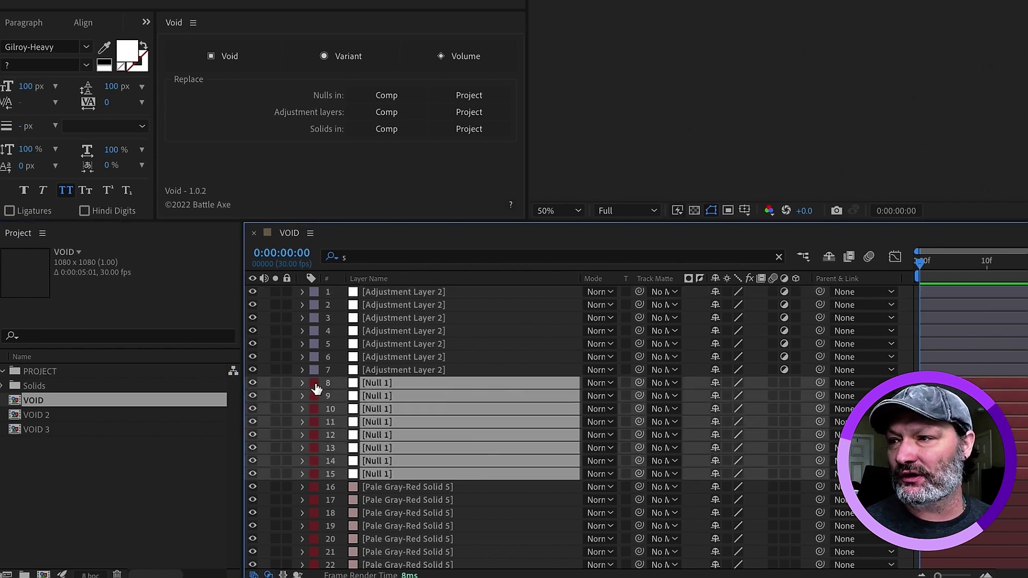
pyautogui.click(315, 391)
pyautogui.click(373, 304)
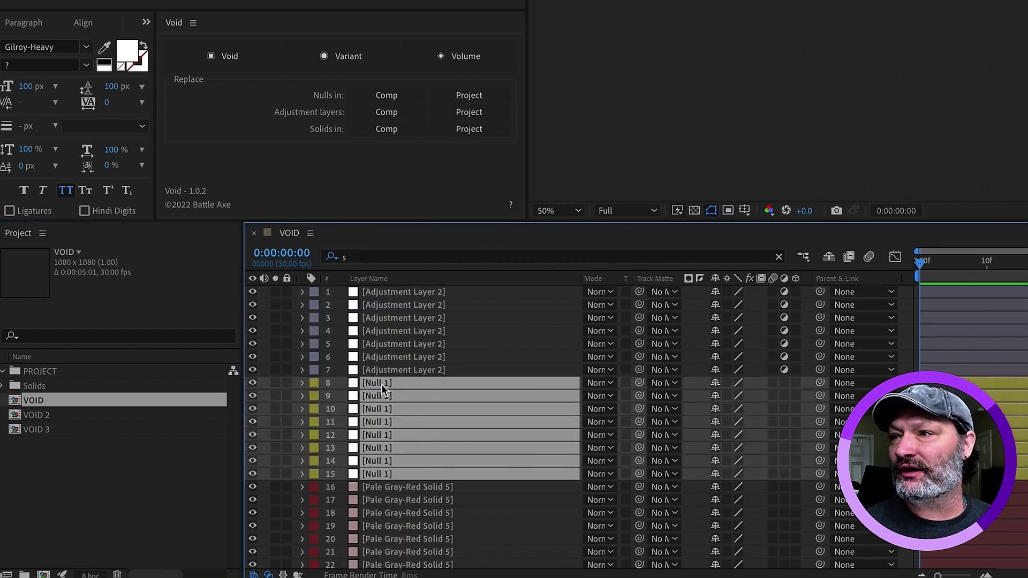
pyautogui.hotkey('ctrl', 'shift', 'a')
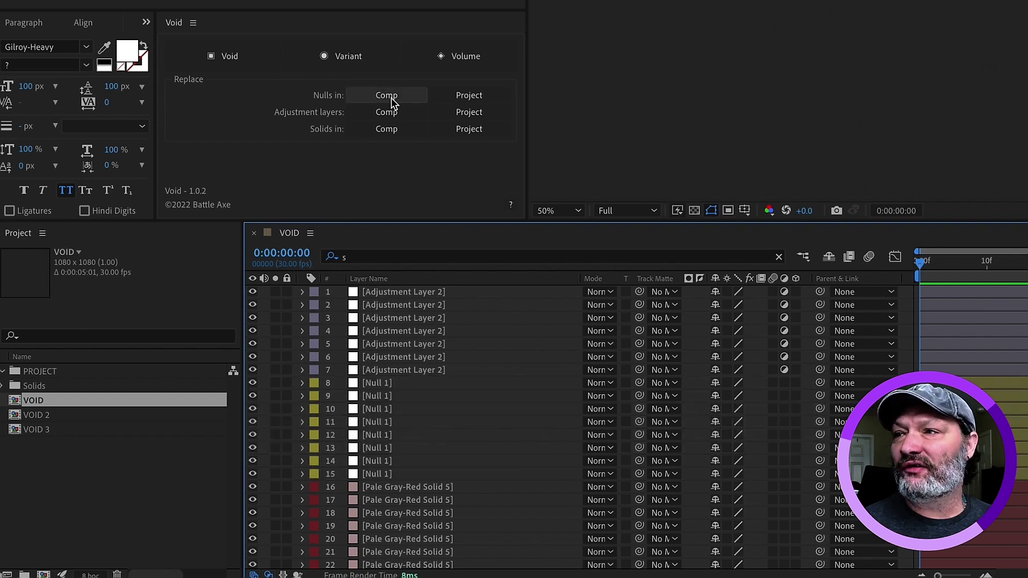
# Step: Replace the nulls with Void layers in this comp only, then open VOID 2
pyautogui.click(383, 97)
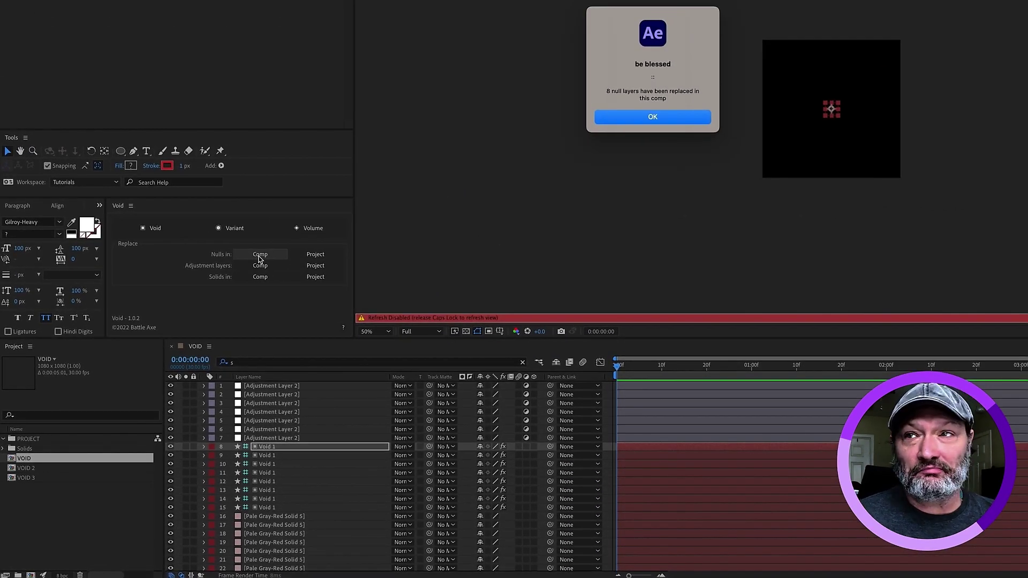
pyautogui.click(646, 114)
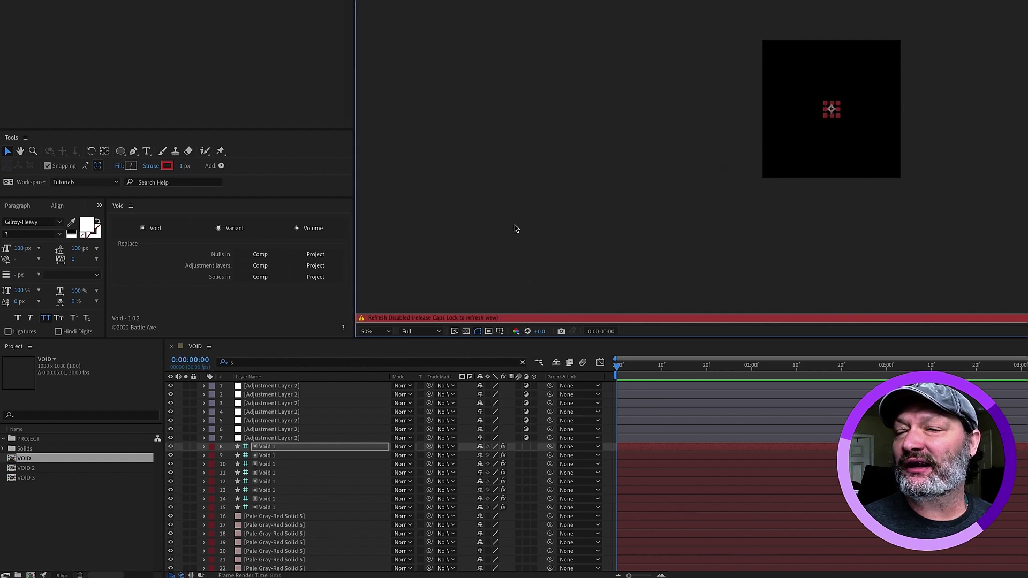
pyautogui.doubleClick(27, 469)
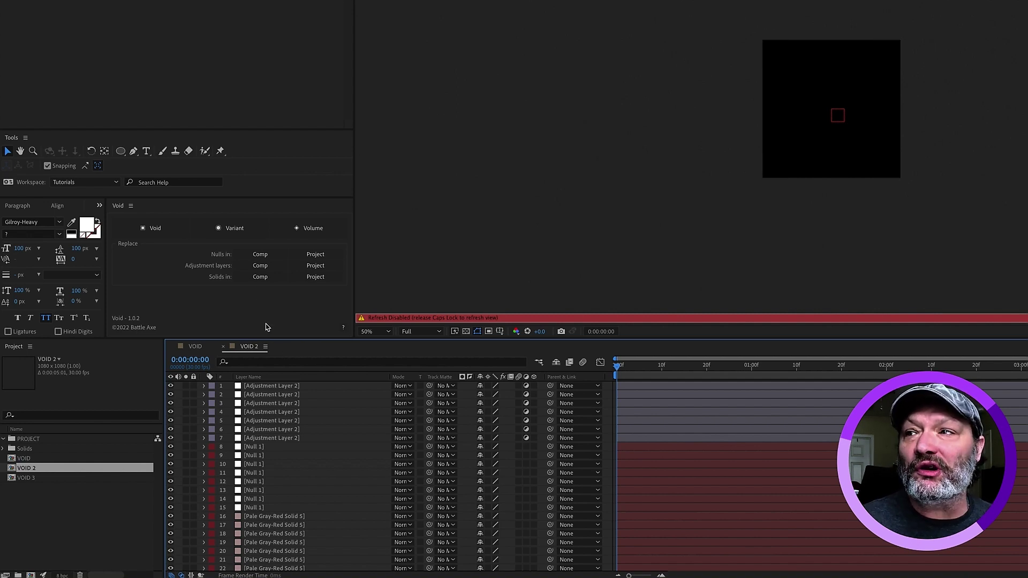
# Step: Undo the VOID replacement, then replace all 24 nulls project-wide using Void's Project option
pyautogui.doubleClick(25, 458)
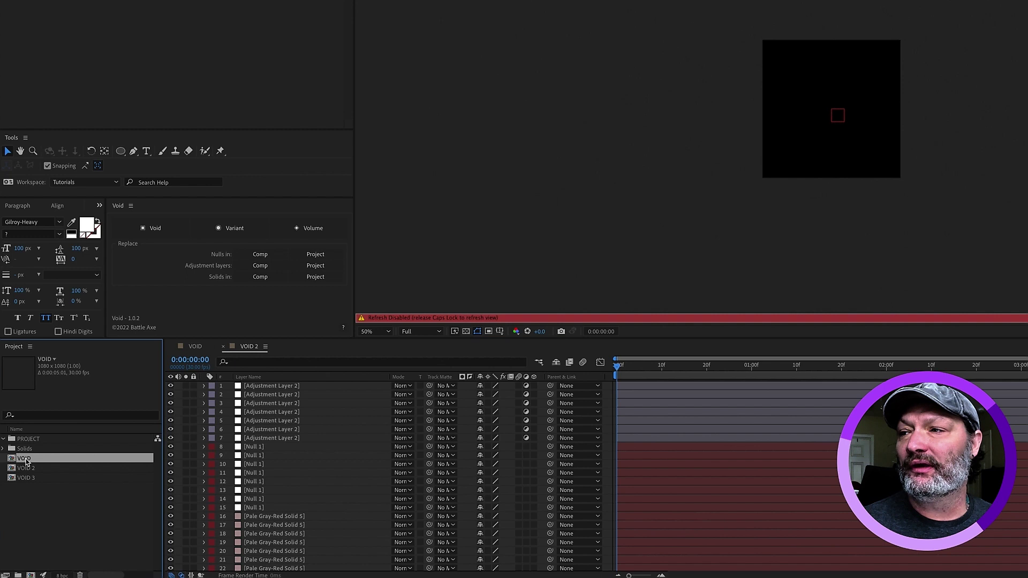
pyautogui.hotkey('ctrl', 'z')
pyautogui.press('capslock')
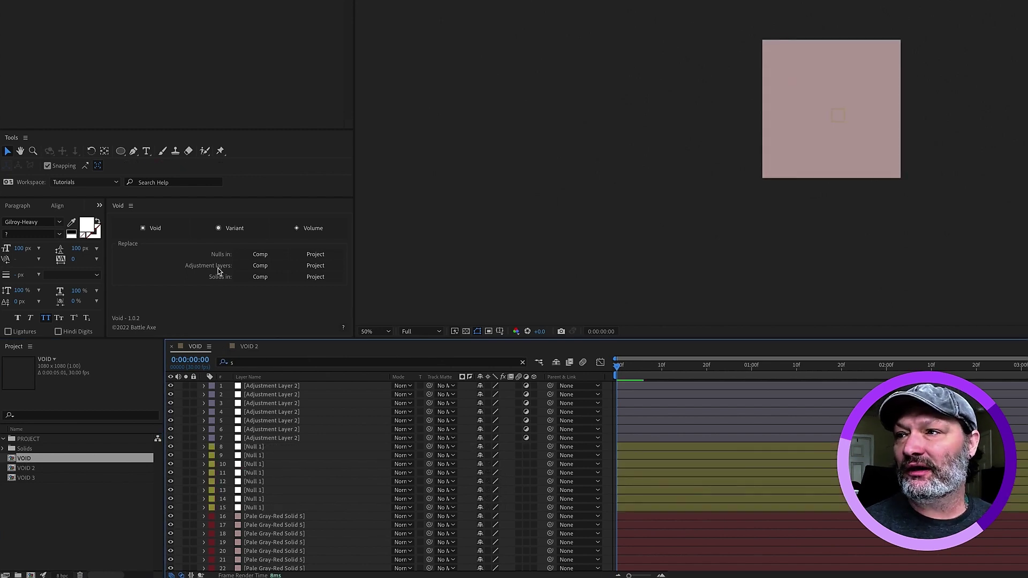
pyautogui.click(315, 254)
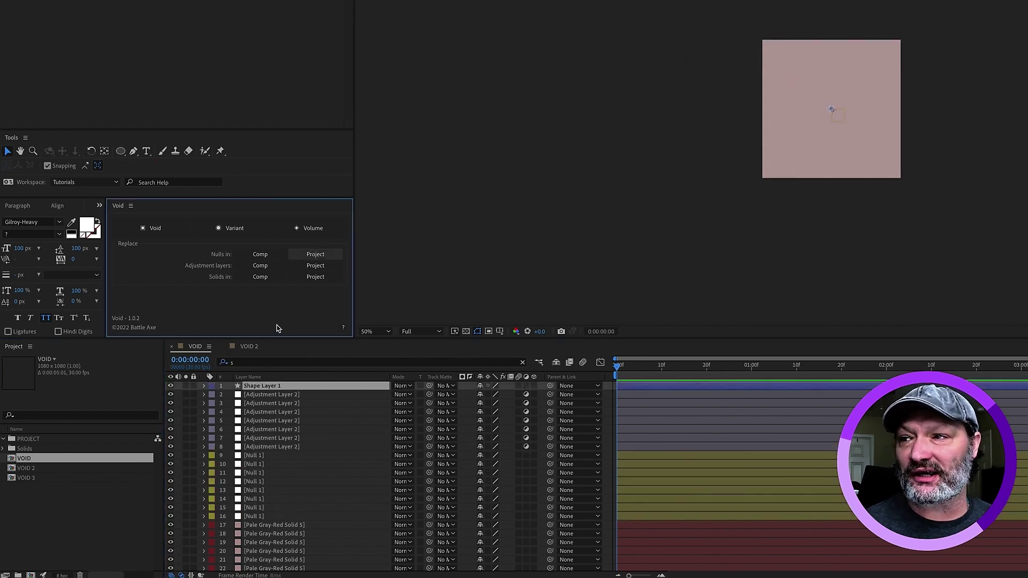
pyautogui.press('capslock')
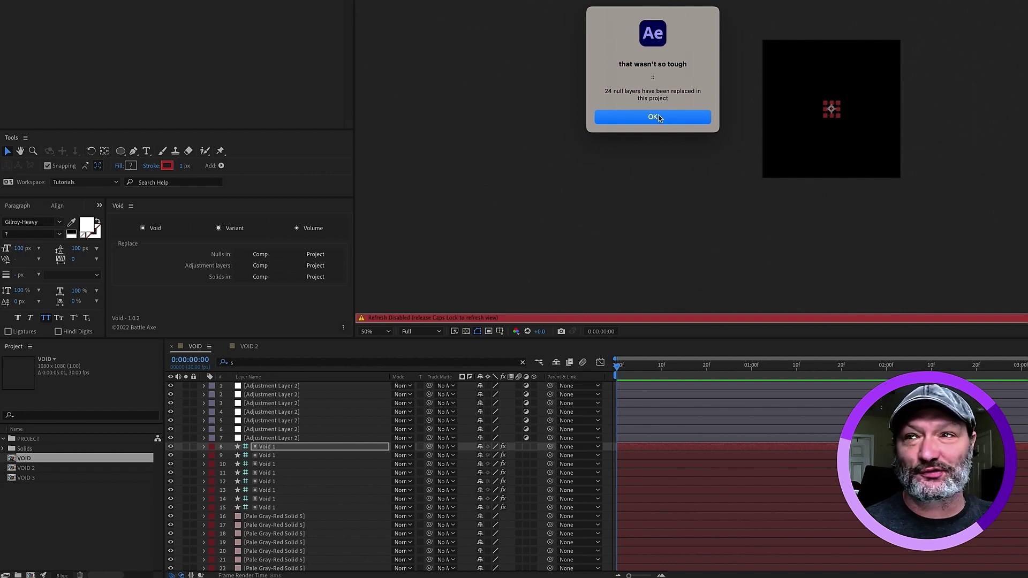
pyautogui.click(659, 117)
# Step: Open VOID 2 and VOID 3 to verify their nulls became Void 1 layers
pyautogui.click(25, 470)
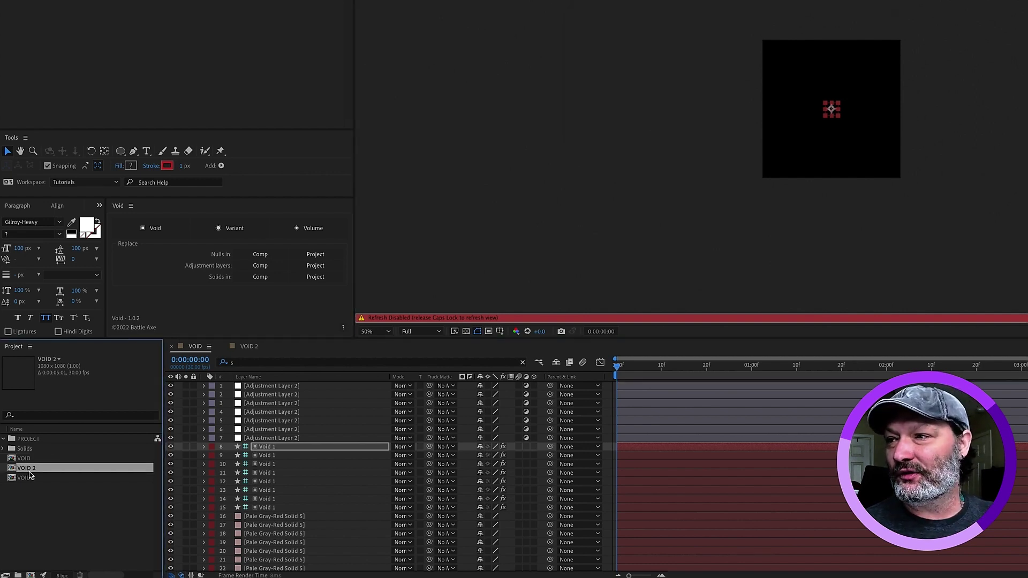
pyautogui.doubleClick(30, 470)
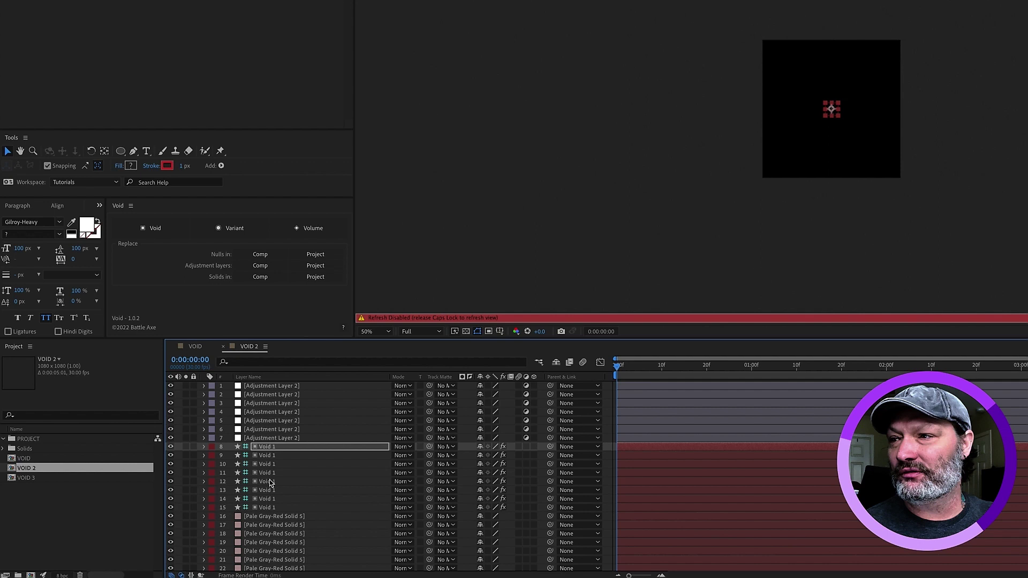
pyautogui.doubleClick(28, 478)
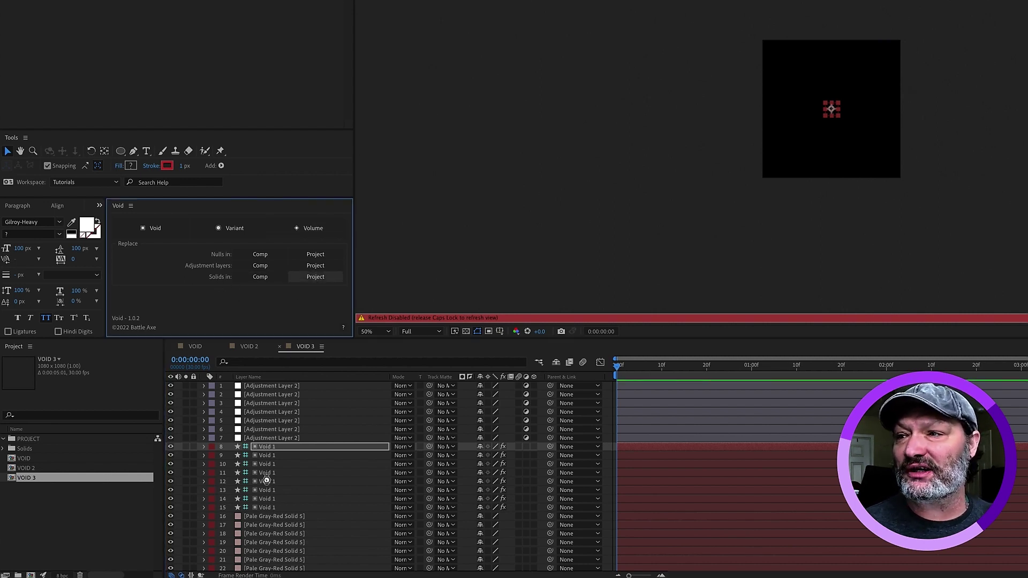
# Step: Use Void's Project option for Solids to turn all 30 solids into Pale Gray-Red Volumes
pyautogui.press('capslock')
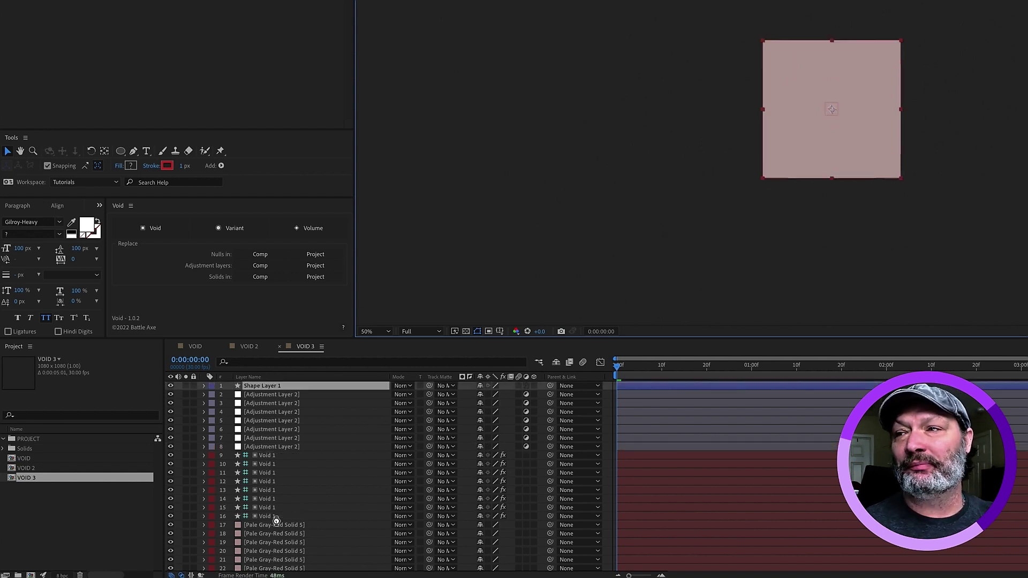
pyautogui.press('capslock')
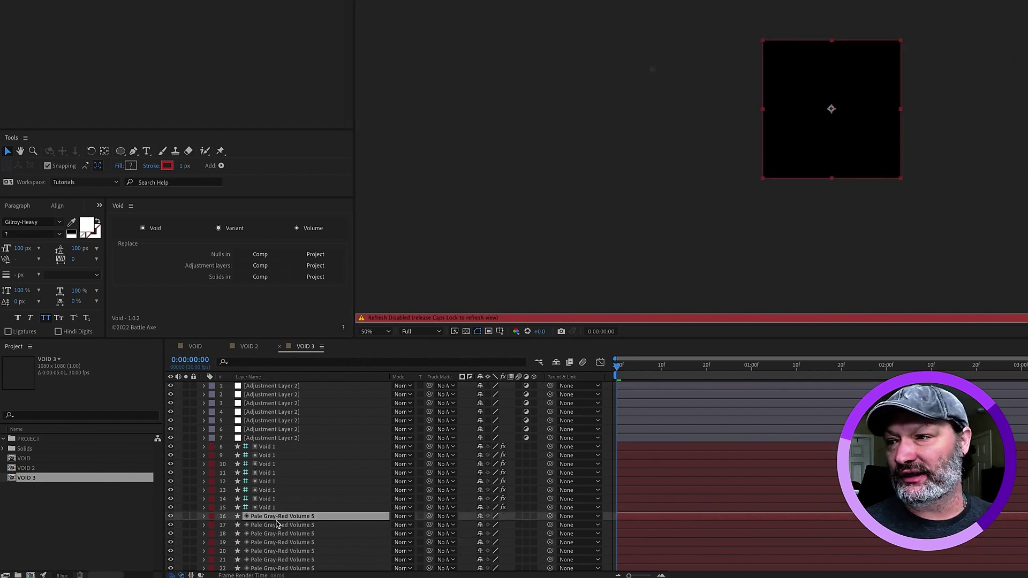
pyautogui.click(316, 277)
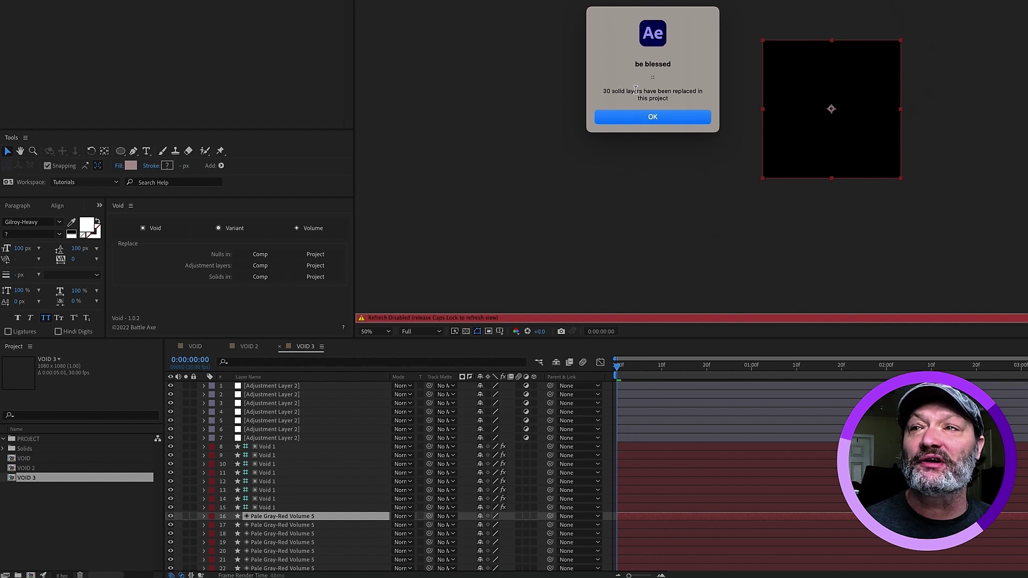
pyautogui.click(665, 117)
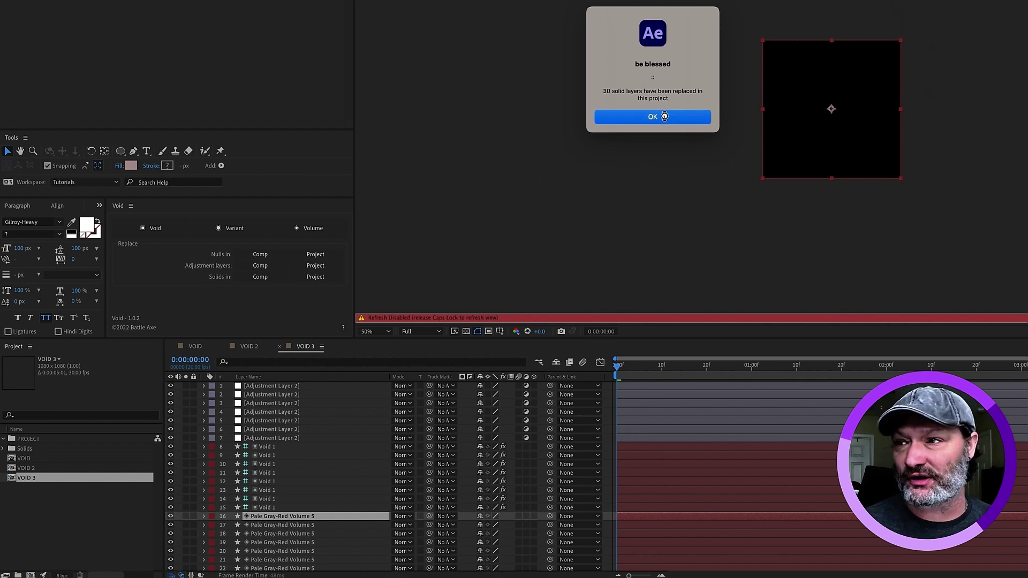
pyautogui.click(288, 431)
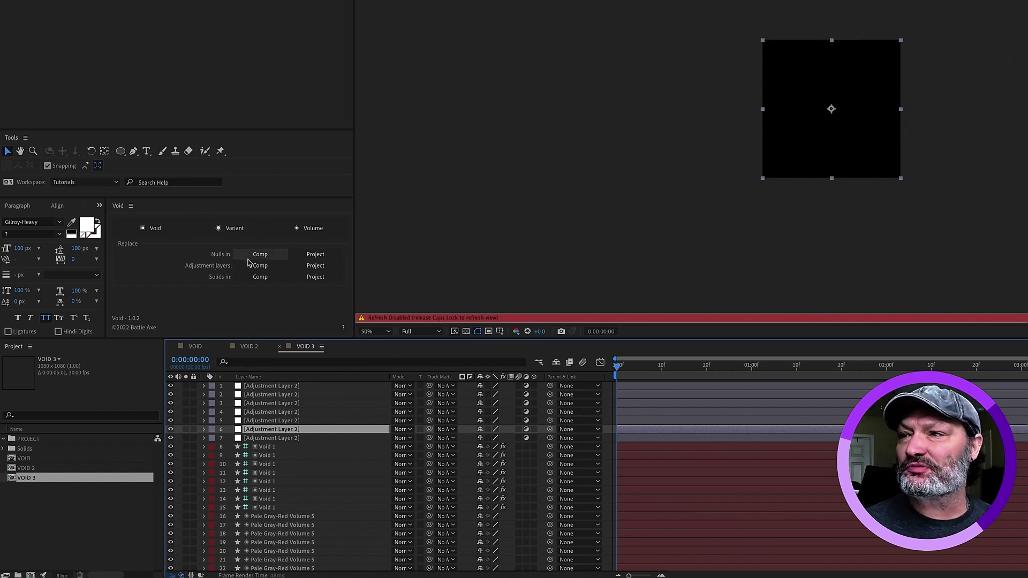
# Step: Replace VOID 3's seven adjustment layers with Variant 2 layers, then bring up the VOID comp
pyautogui.click(260, 266)
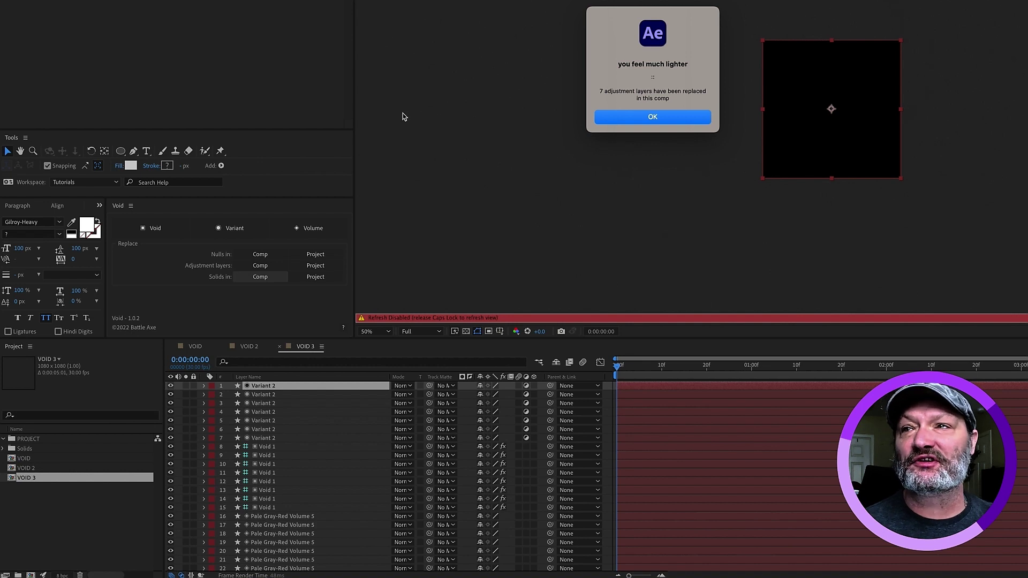
pyautogui.click(645, 116)
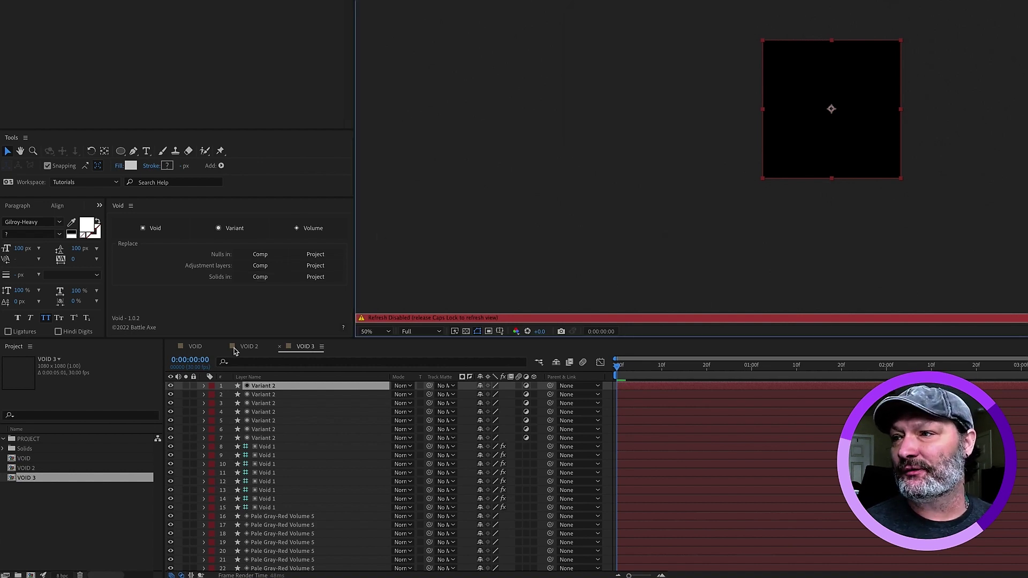
pyautogui.press('capslock')
# Step: From the VOID comp, replace all 14 project adjustment layers with Void variants and dismiss the report
pyautogui.click(202, 348)
pyautogui.press('capslock')
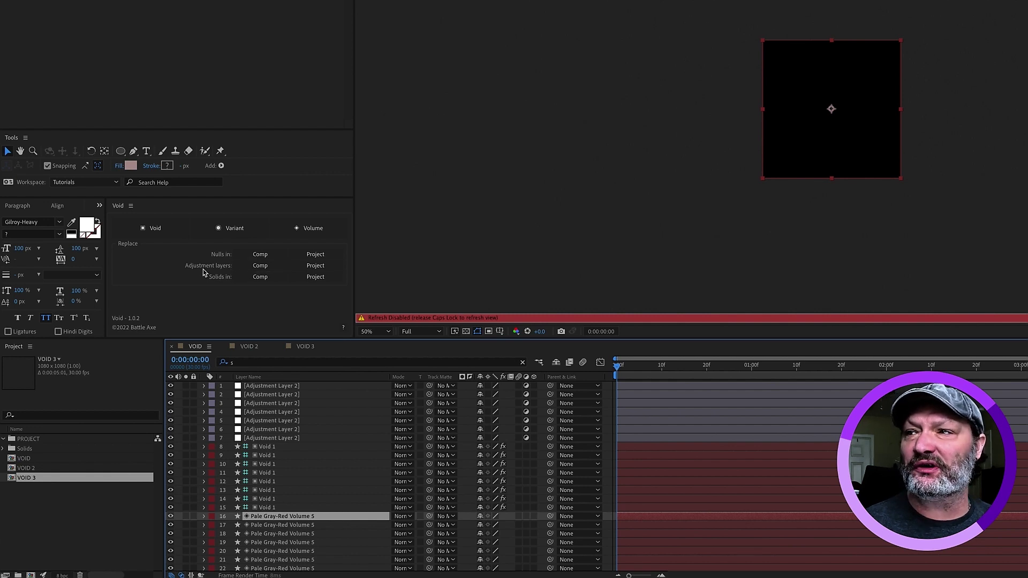
pyautogui.click(321, 265)
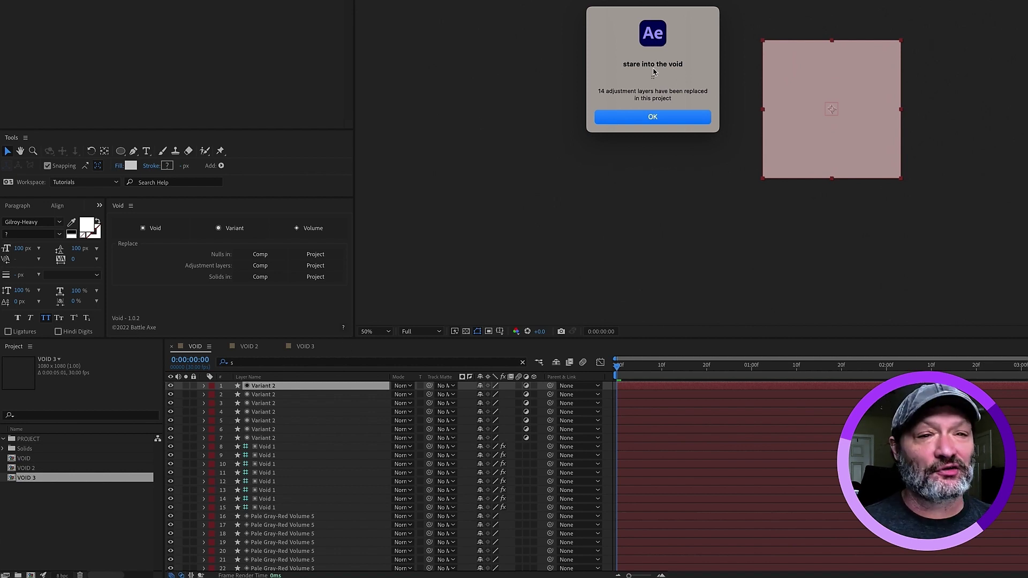
pyautogui.click(673, 118)
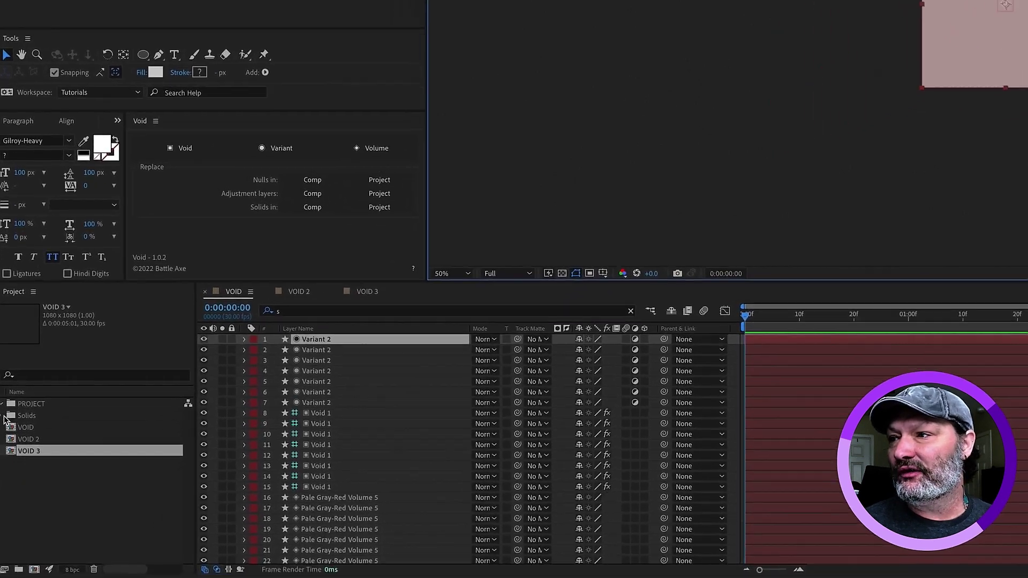
# Step: Expand the Solids folder and delete the VOID 2 and VOID 3 comps
pyautogui.click(4, 416)
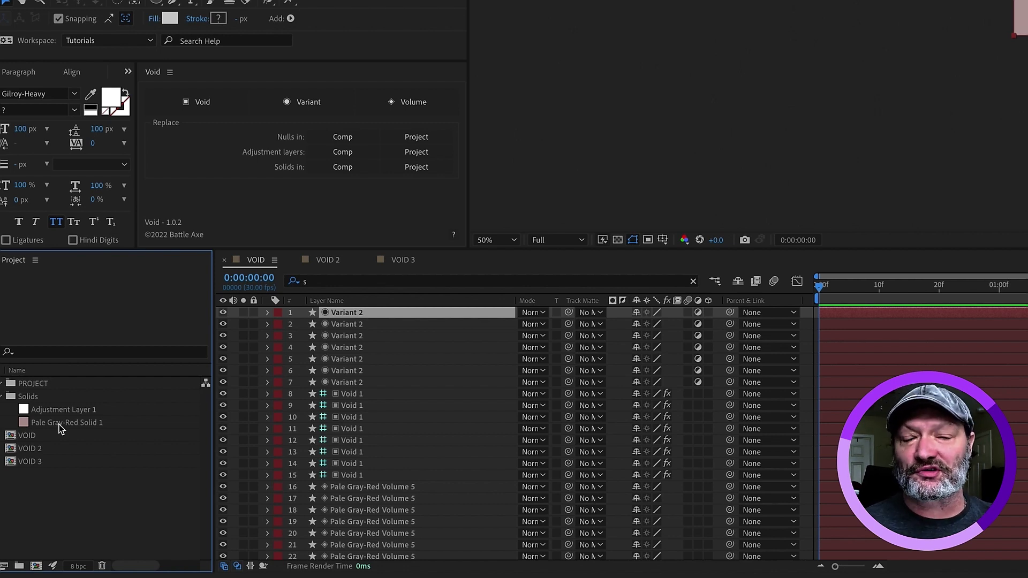
pyautogui.click(40, 450)
pyautogui.keyDown('shift'); pyautogui.click(44, 463); pyautogui.keyUp('shift')
pyautogui.press('Delete')
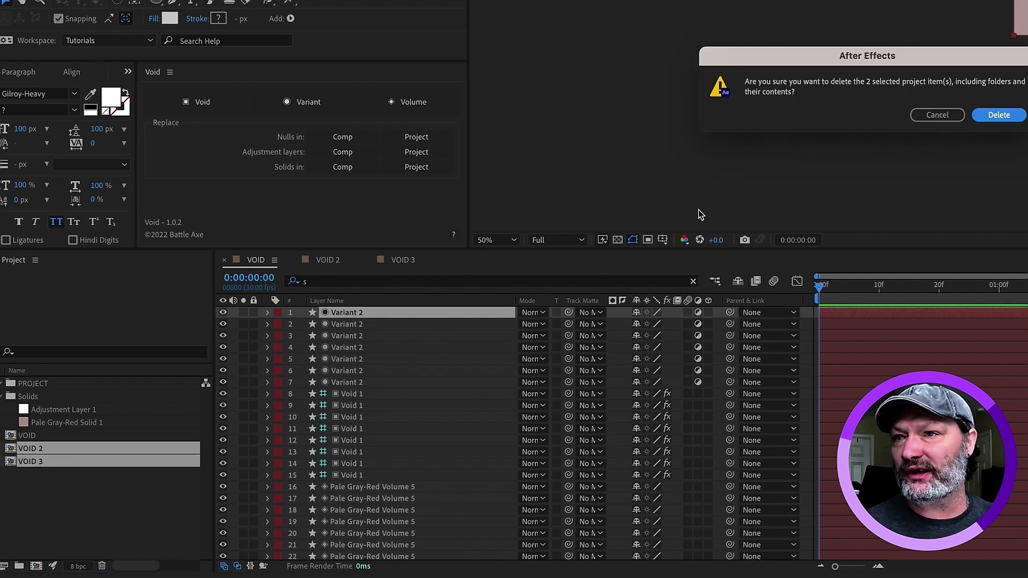
pyautogui.click(999, 115)
# Step: Delete every layer from the VOID comp
pyautogui.click(24, 436)
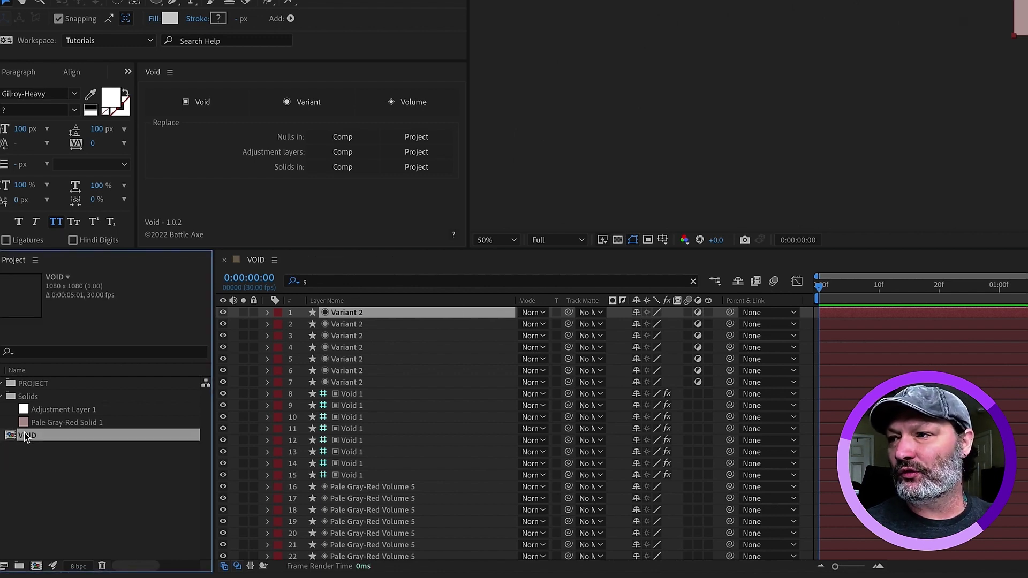
pyautogui.click(329, 353)
pyautogui.hotkey('ctrl', 'a')
pyautogui.press('Delete')
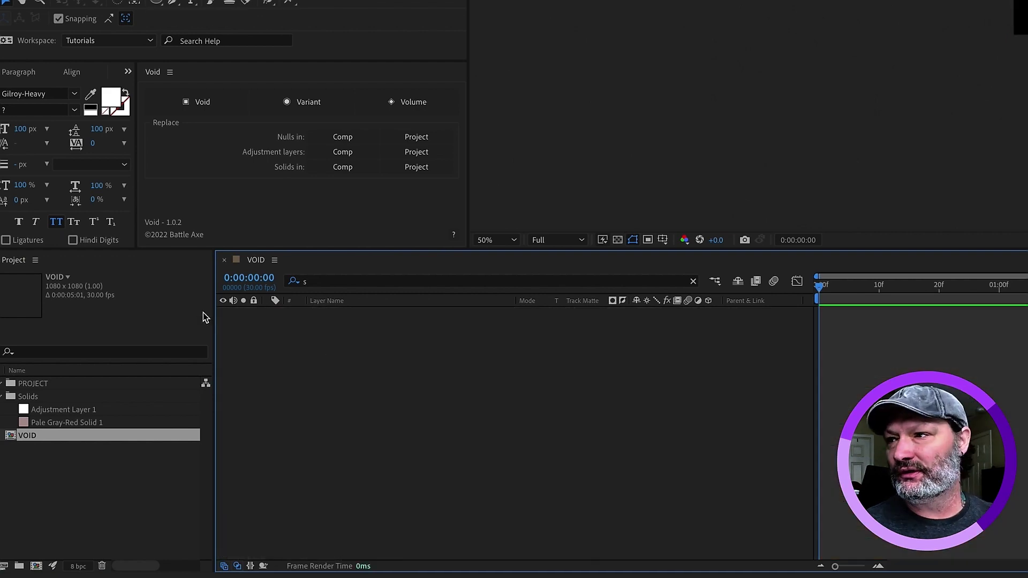
# Step: Delete the leftover Pale Gray-Red Solid 1 and Adjustment Layer 1 items
pyautogui.click(81, 423)
pyautogui.keyDown('shift'); pyautogui.click(79, 409); pyautogui.keyUp('shift')
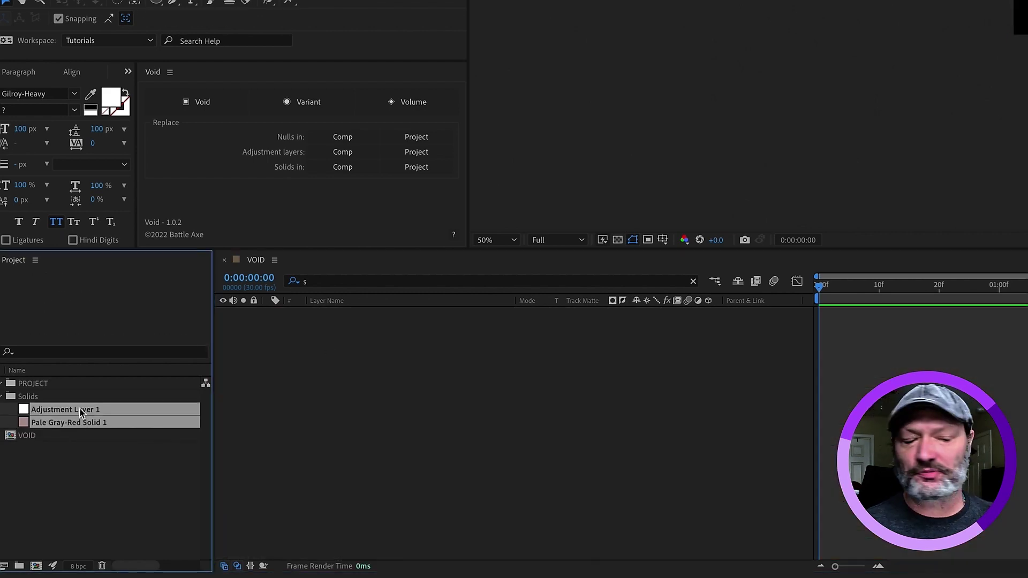
pyautogui.press('Delete')
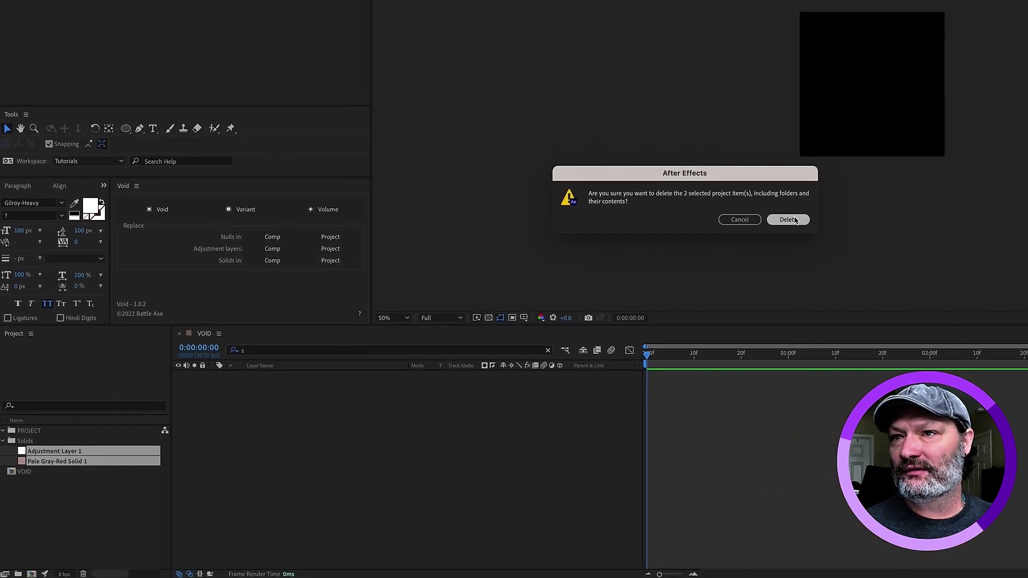
pyautogui.press('Return')
# Step: Add a default solid, a null object and an adjustment layer to VOID
pyautogui.hotkey('ctrl', 'y')
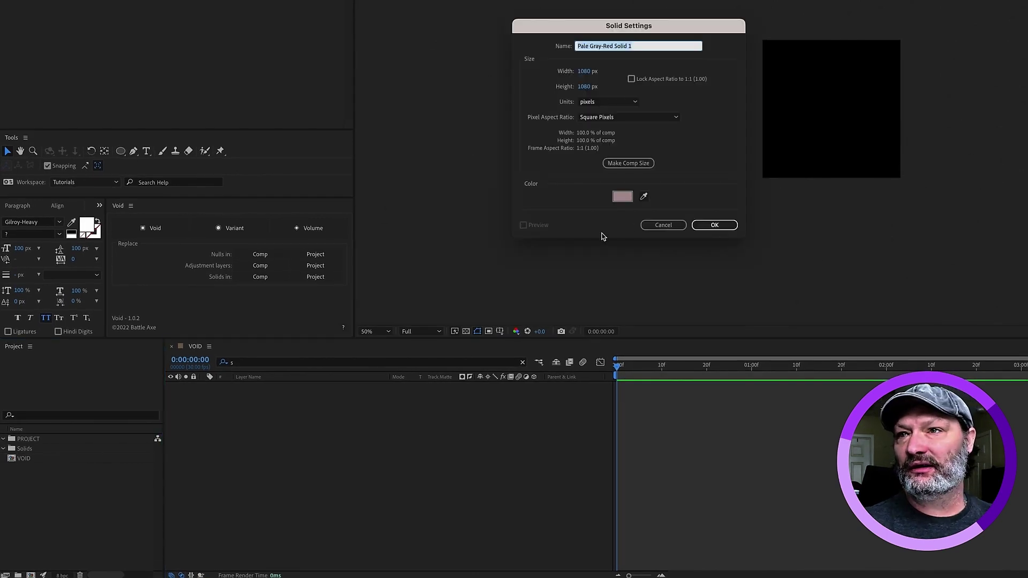
pyautogui.click(712, 225)
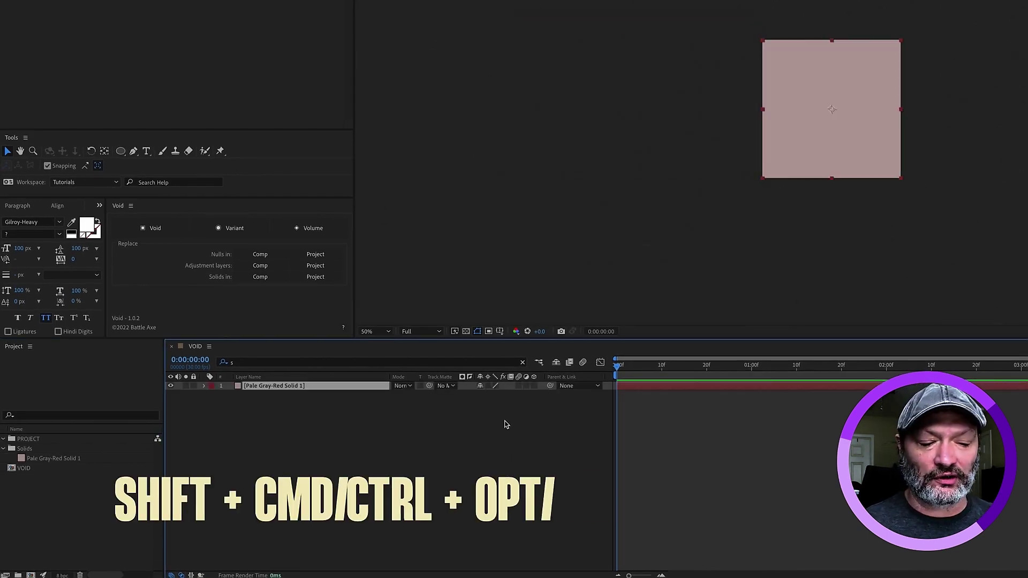
pyautogui.hotkey('ctrl', 'alt', 'shift', 'y')
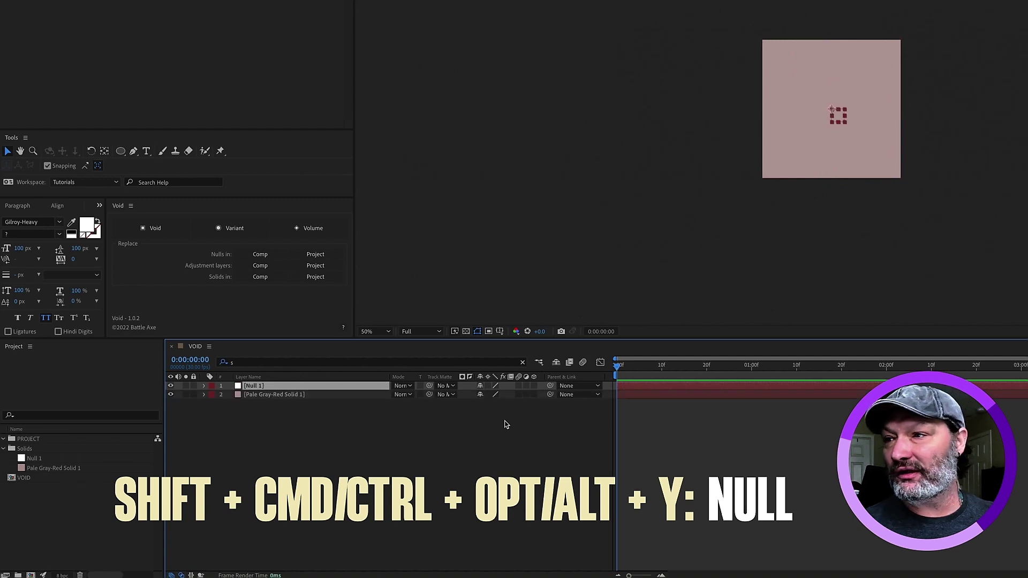
pyautogui.hotkey('ctrl', 'alt', 'y')
pyautogui.press('capslock')
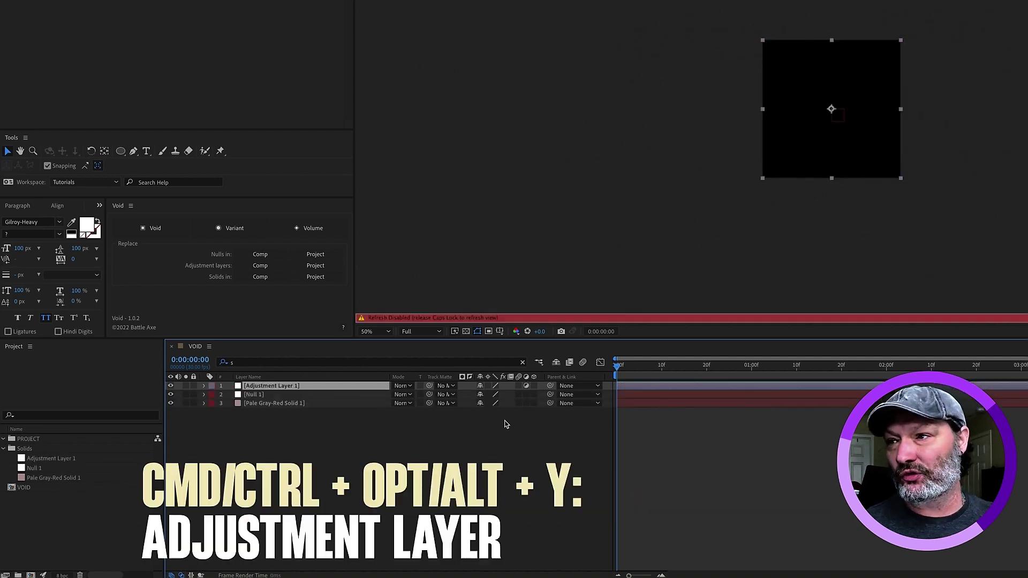
pyautogui.click(506, 425)
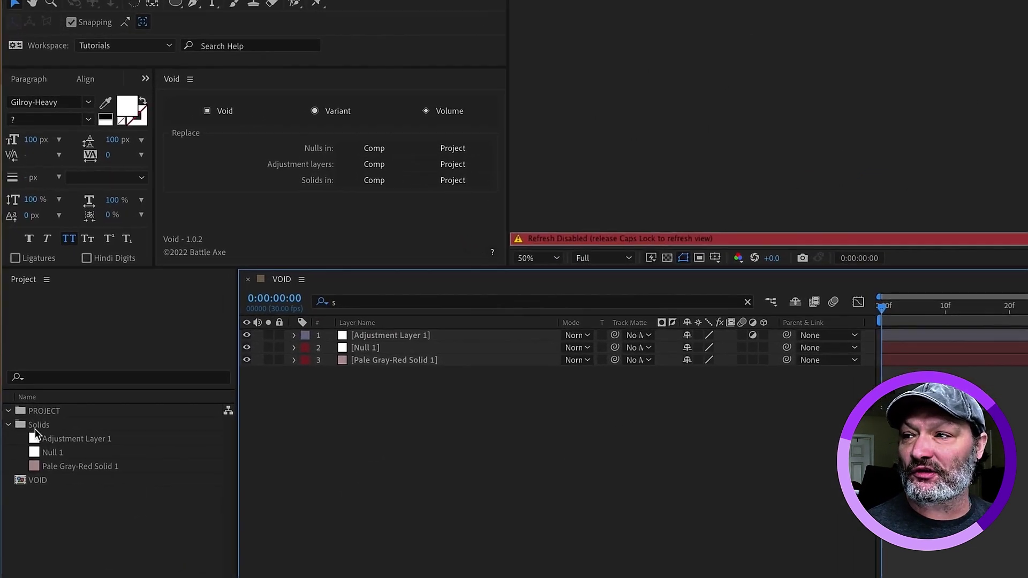
# Step: Replace VOID's null, adjustment layer and solid per comp, leaving the Solids folder empty
pyautogui.click(28, 443)
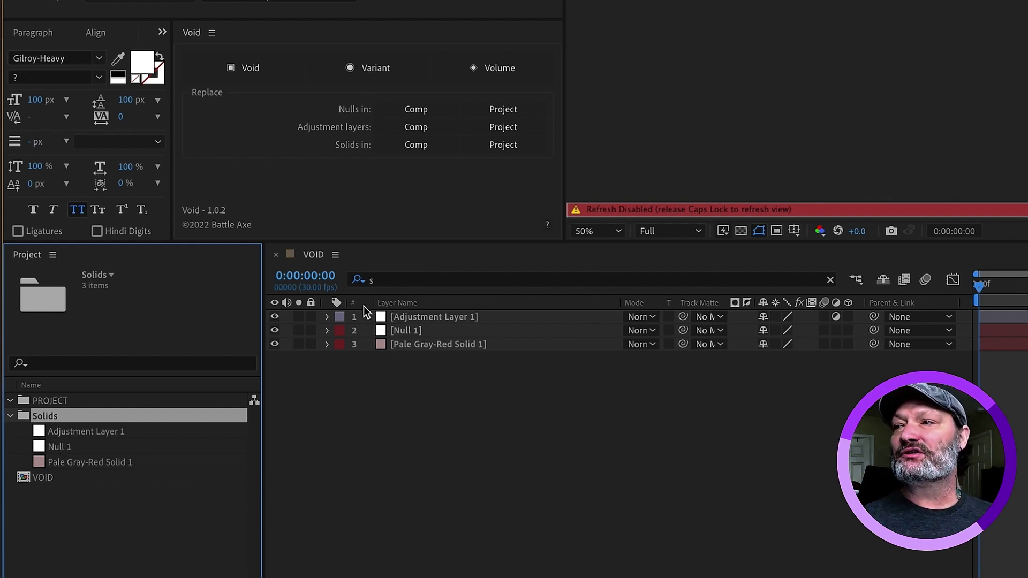
pyautogui.click(396, 401)
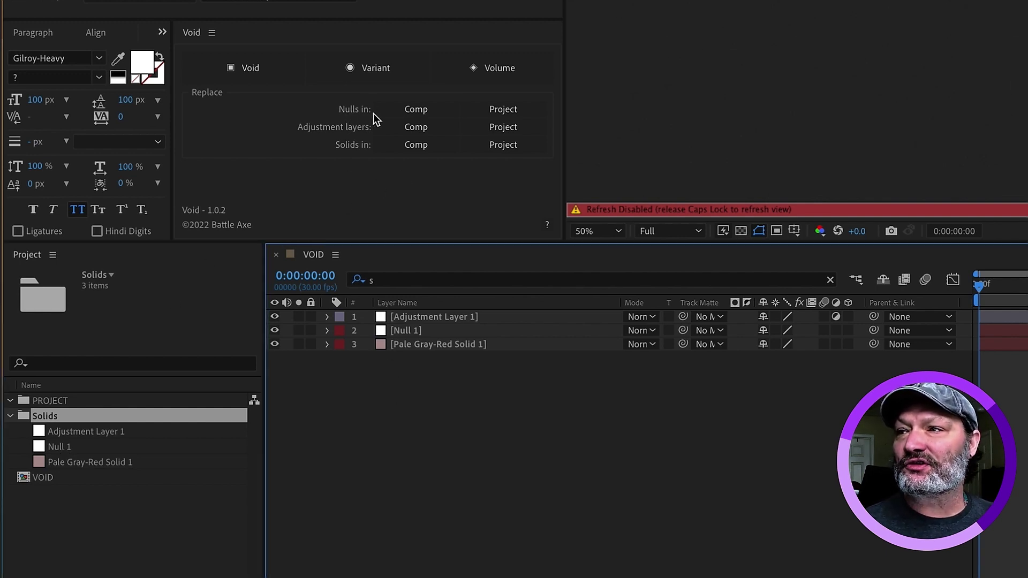
pyautogui.click(423, 114)
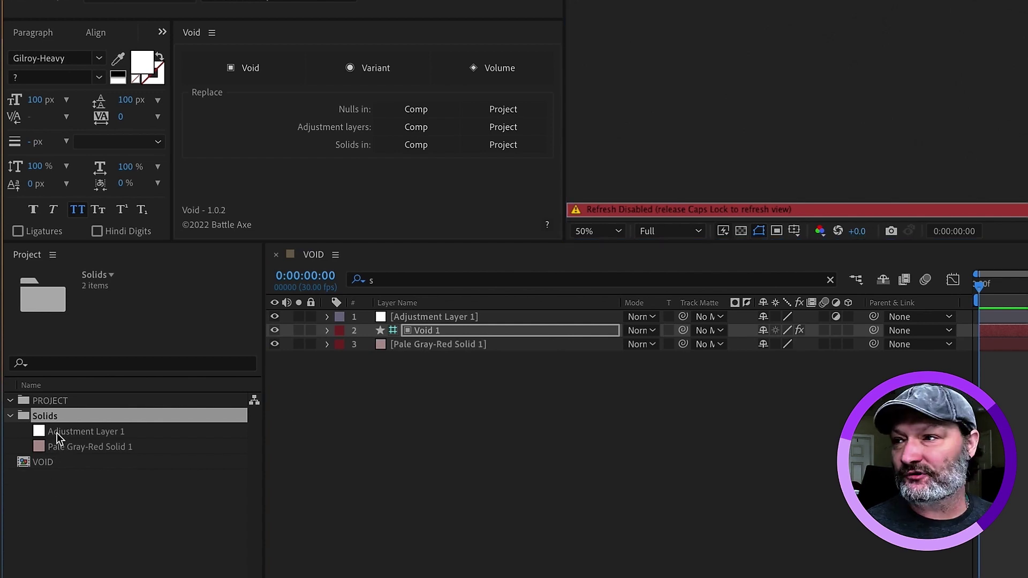
pyautogui.click(416, 127)
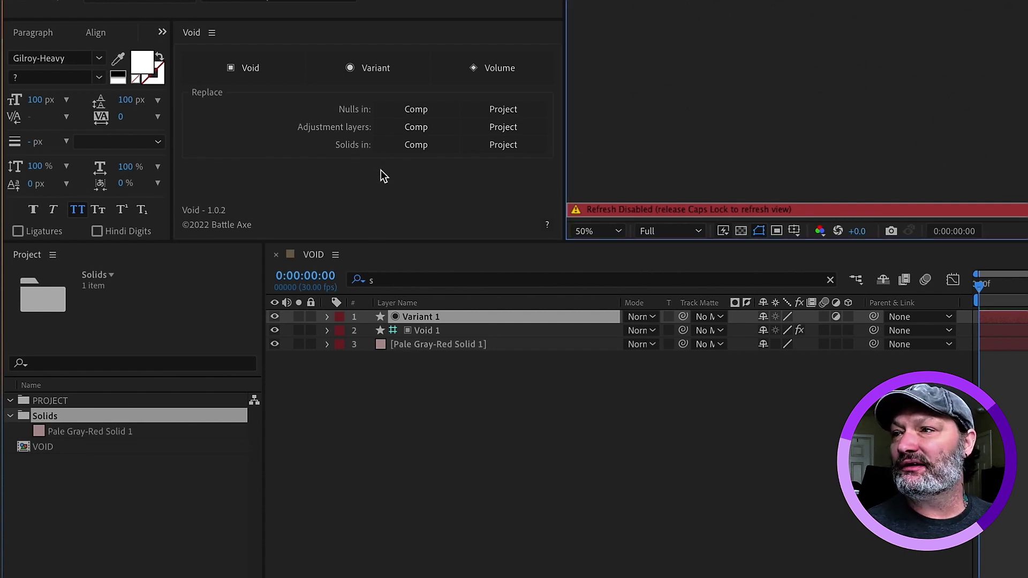
pyautogui.click(420, 145)
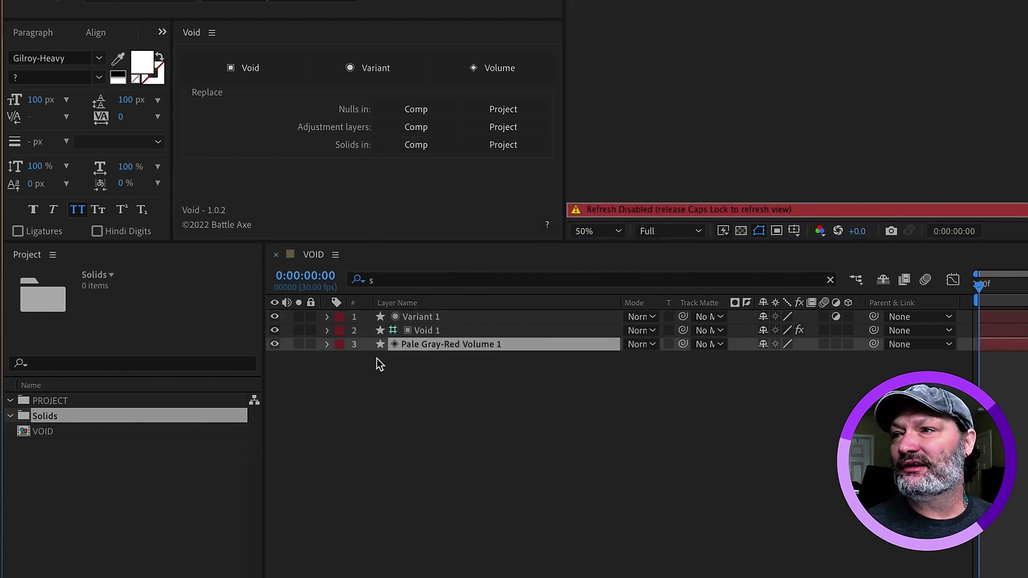
pyautogui.click(10, 416)
pyautogui.click(10, 417)
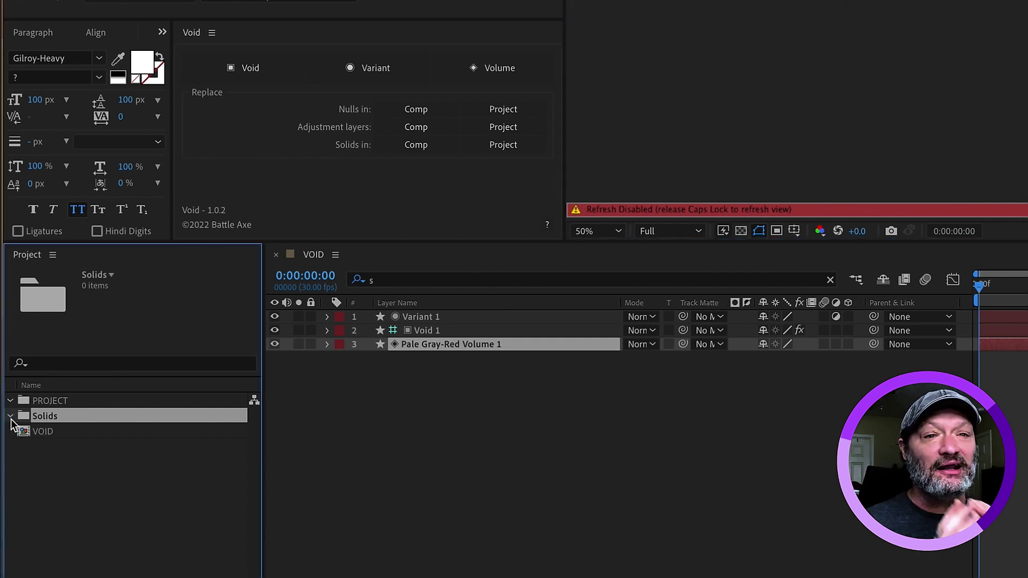